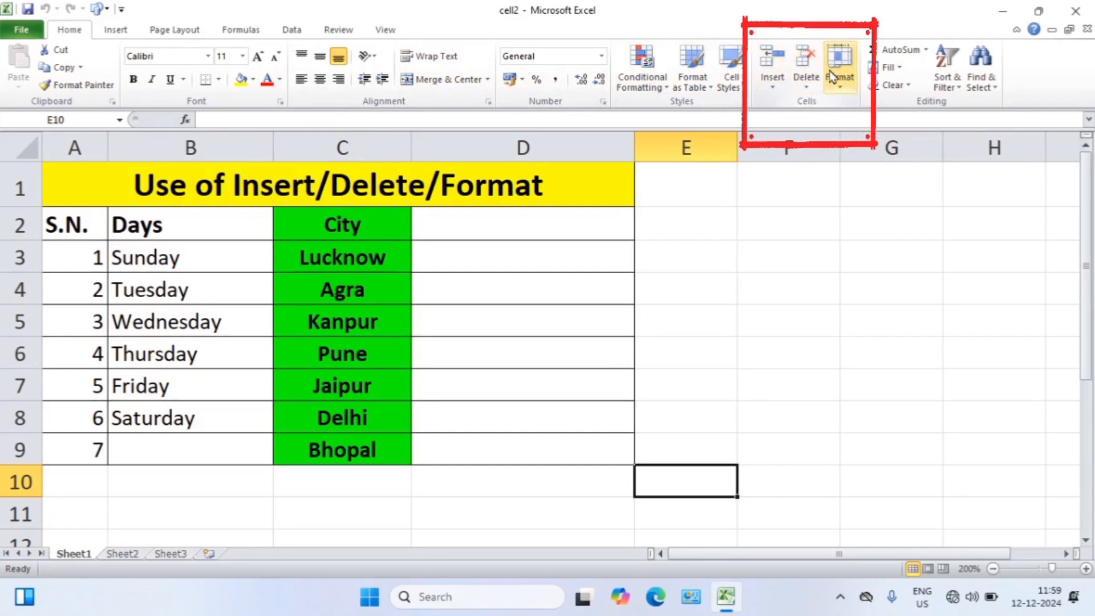
{"action": "left_click", "coordinate": [778, 86]}
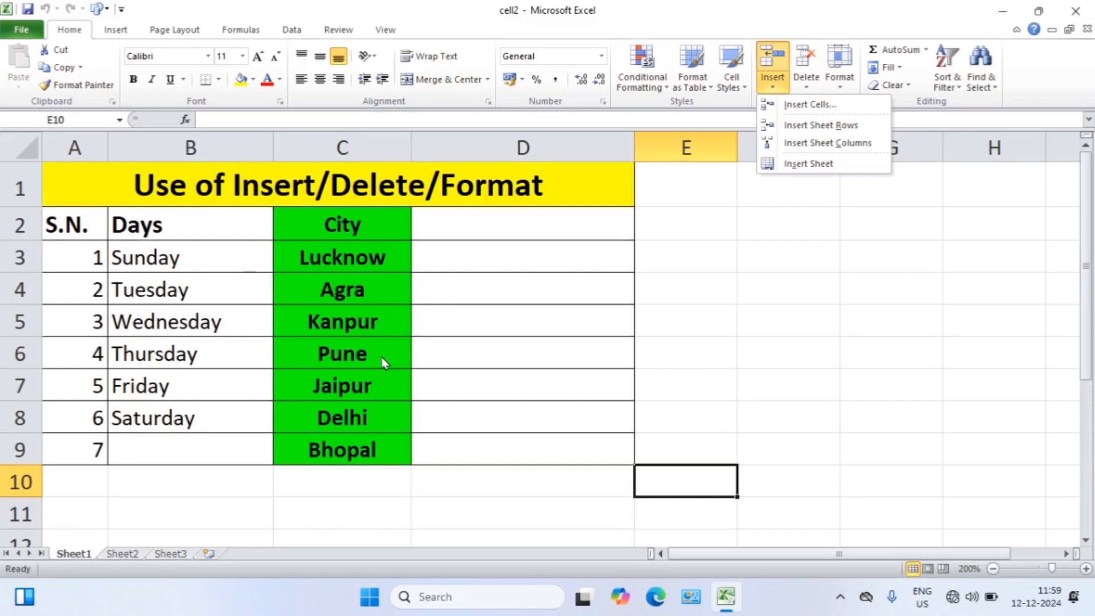
{"action": "left_click", "coordinate": [482, 379]}
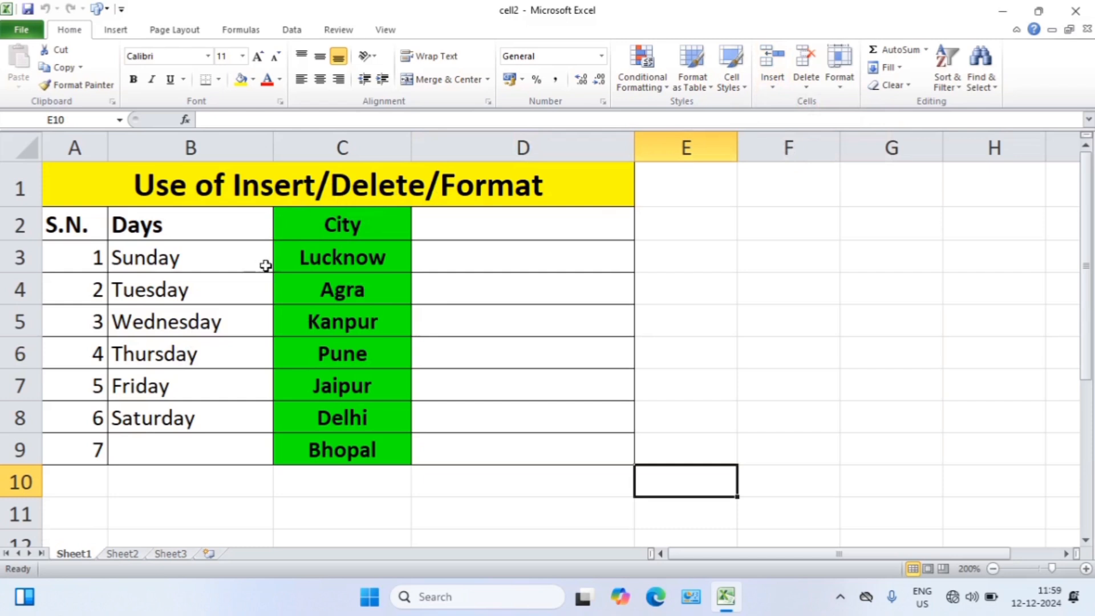
{"action": "left_click", "coordinate": [767, 90]}
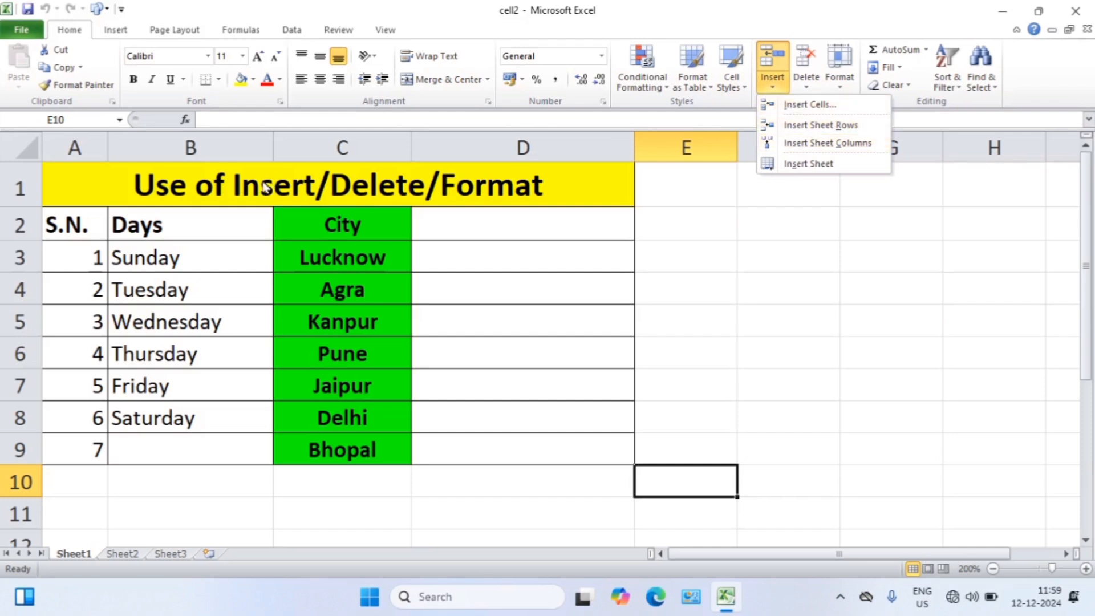
{"action": "left_click", "coordinate": [220, 221]}
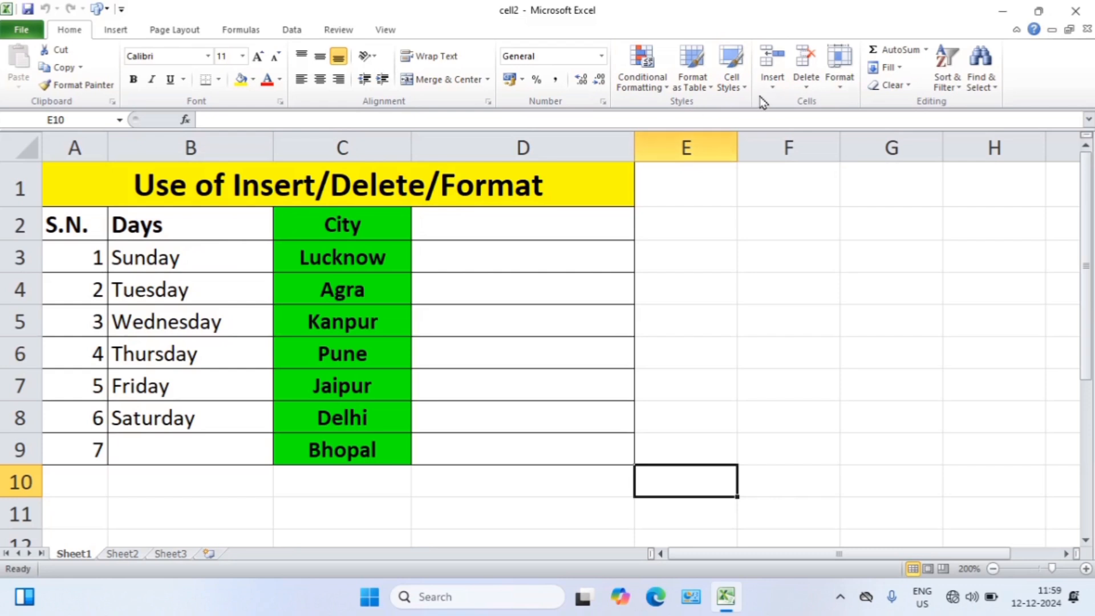
{"action": "left_click", "coordinate": [778, 88]}
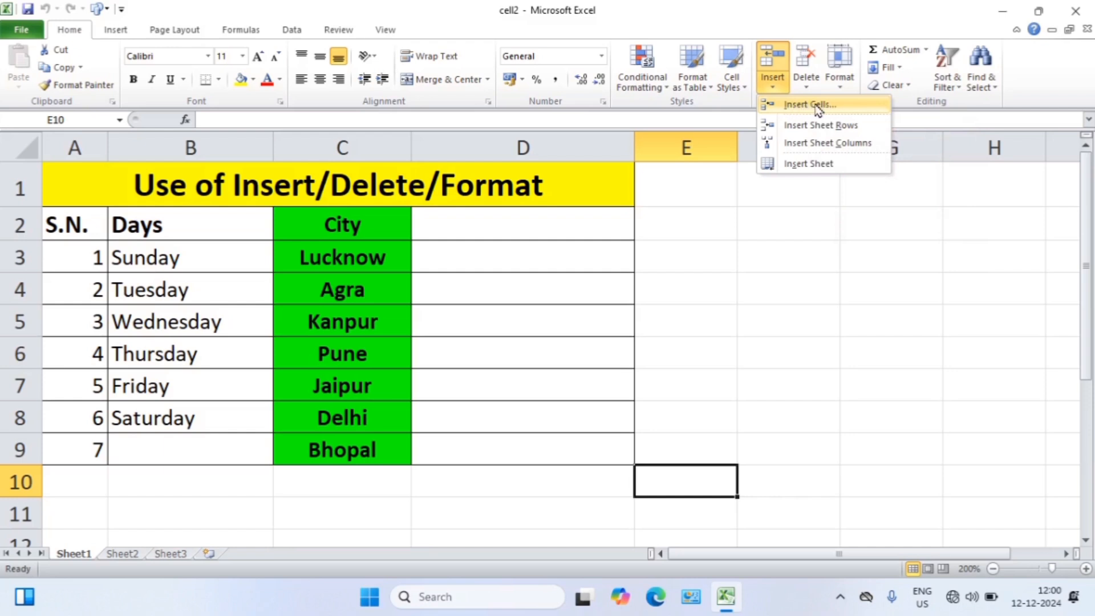
{"action": "left_click", "coordinate": [418, 238]}
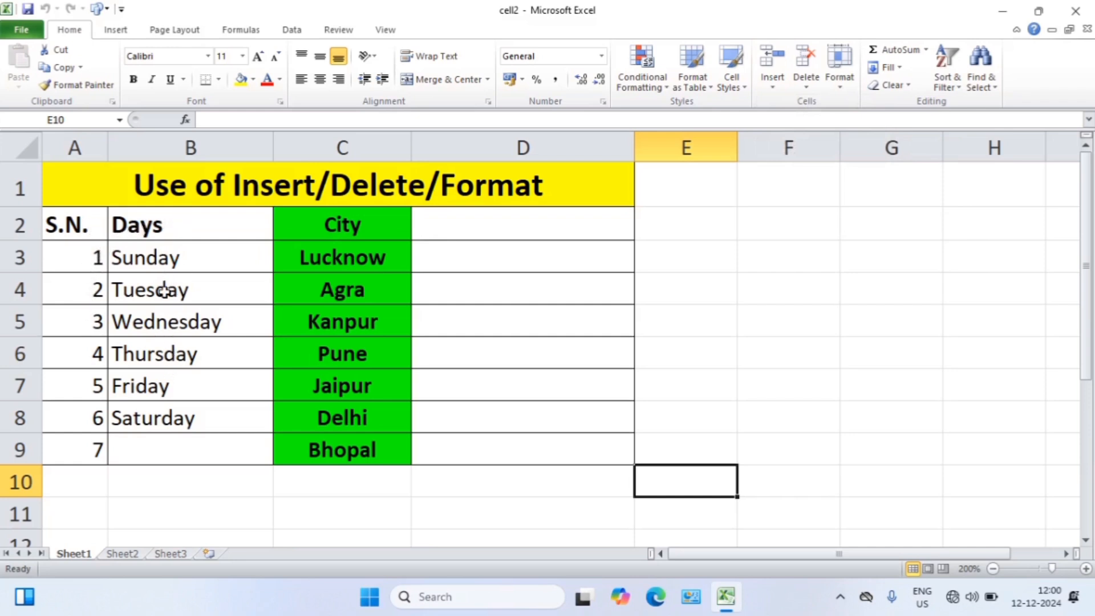
Step: Insert a blank cell at B4 in the Days column, shifting the existing cells down
{"action": "left_click", "coordinate": [163, 258]}
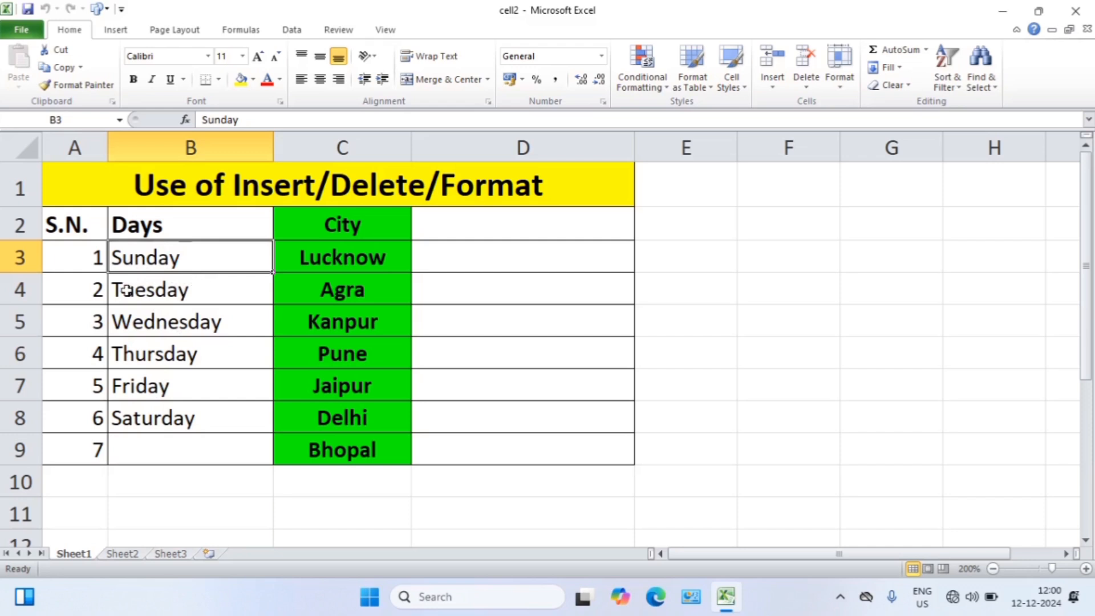
{"action": "left_click", "coordinate": [157, 289]}
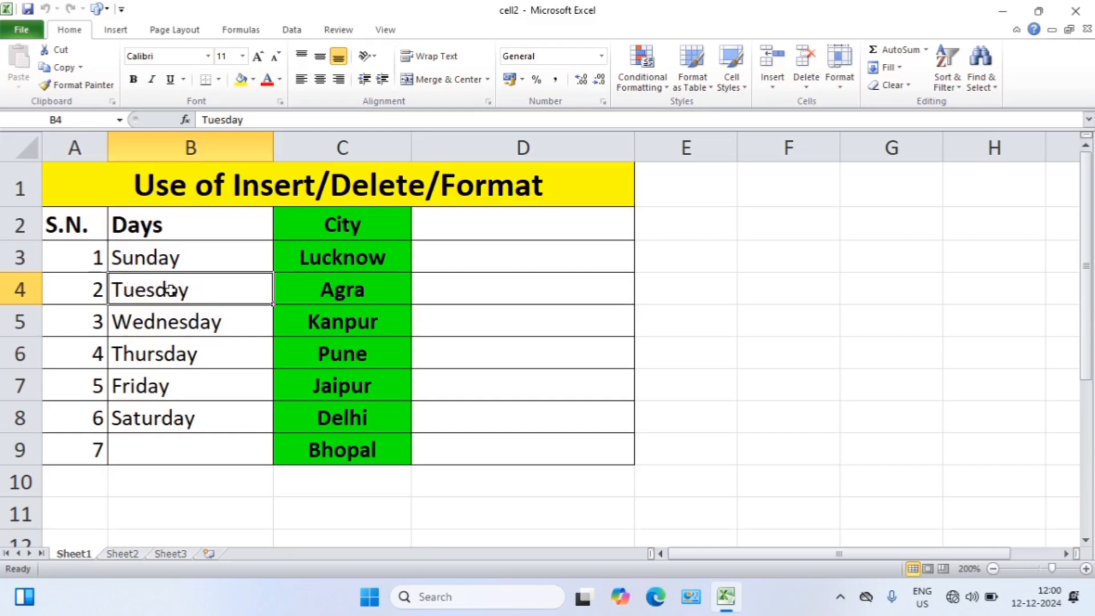
{"action": "left_click", "coordinate": [771, 86]}
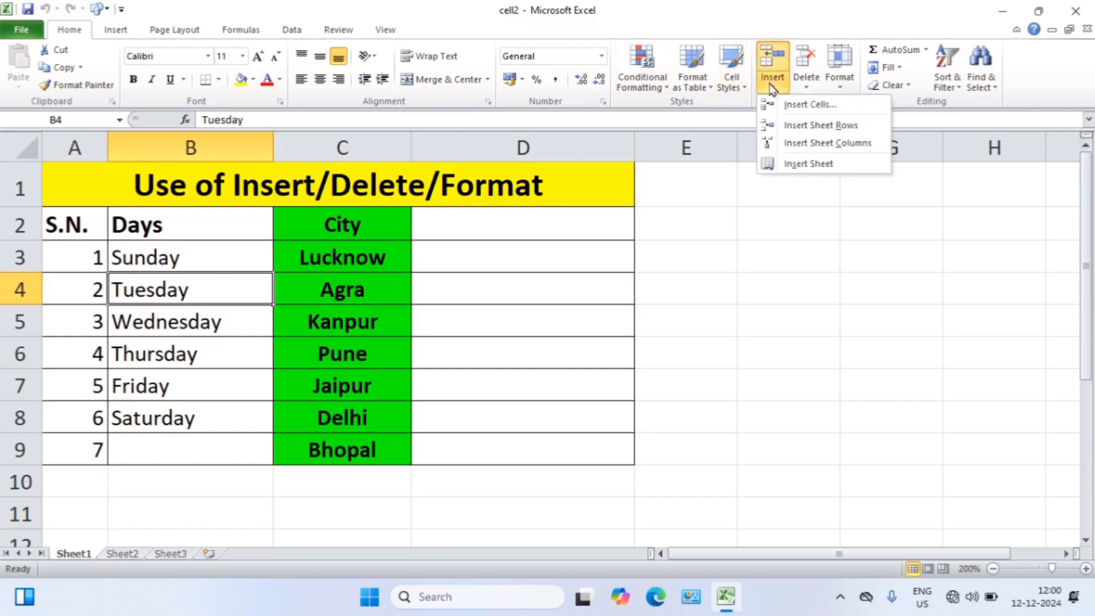
{"action": "left_click", "coordinate": [809, 106]}
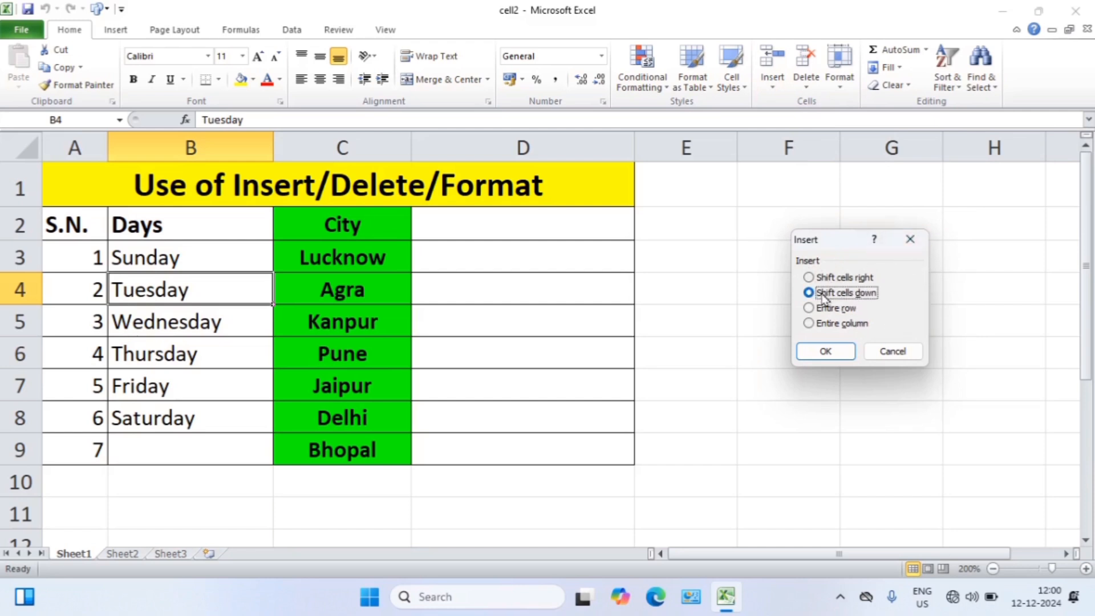
{"action": "left_click", "coordinate": [825, 350]}
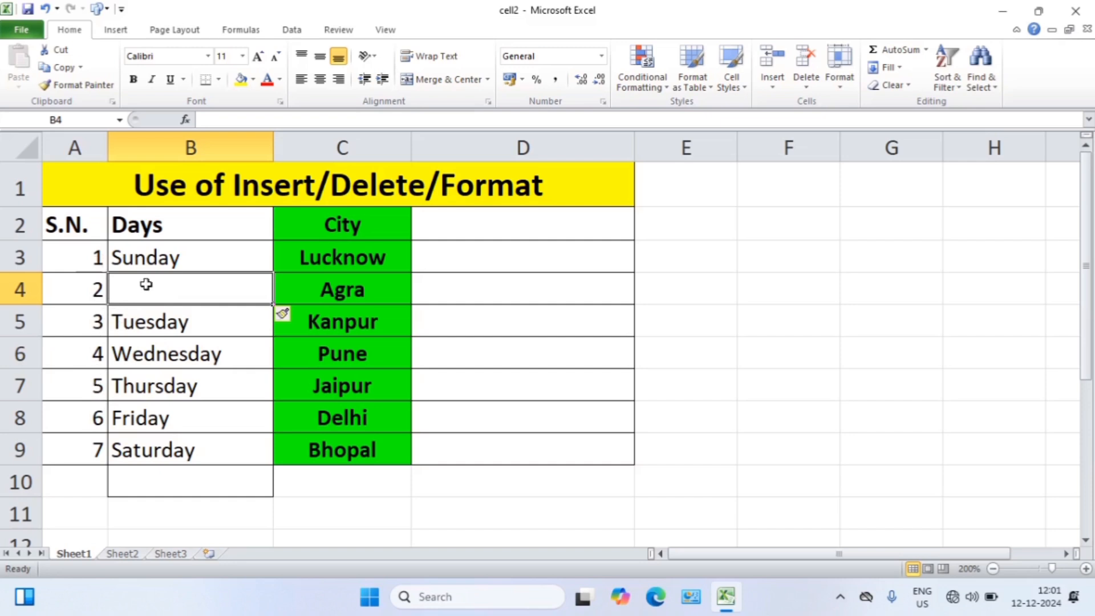
Step: Fill the day series from Sunday in B3 down through B9 so that B4 contains Monday
{"action": "left_click", "coordinate": [176, 261]}
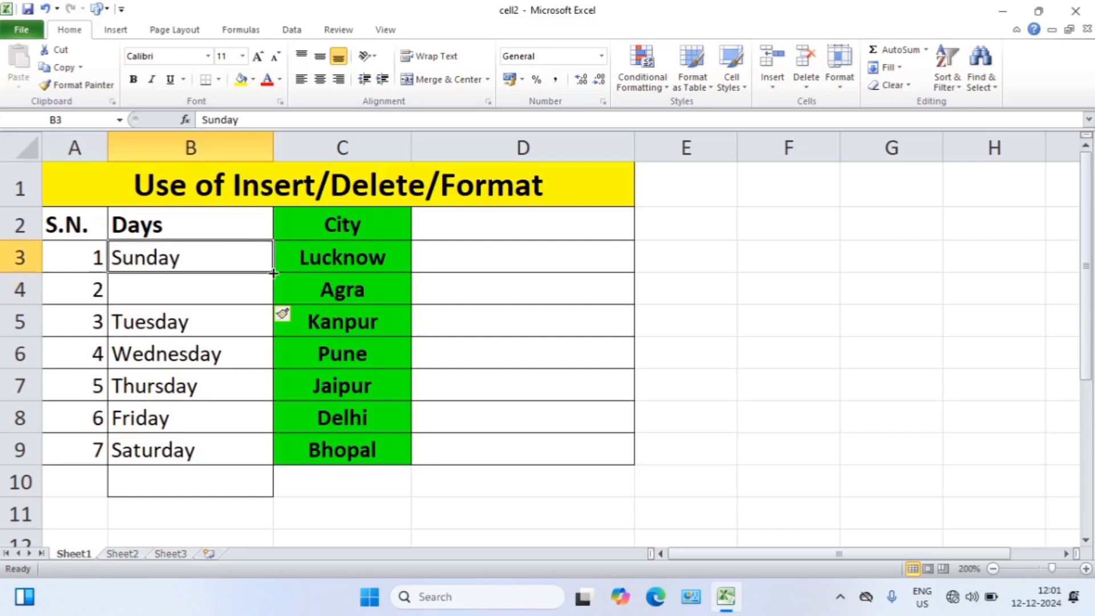
{"action": "mouse_move", "coordinate": [274, 273]}
{"action": "left_mouse_down"}
{"action": "mouse_move", "coordinate": [259, 342]}
{"action": "mouse_move", "coordinate": [259, 453]}
{"action": "left_mouse_up"}
{"action": "left_click", "coordinate": [235, 263]}
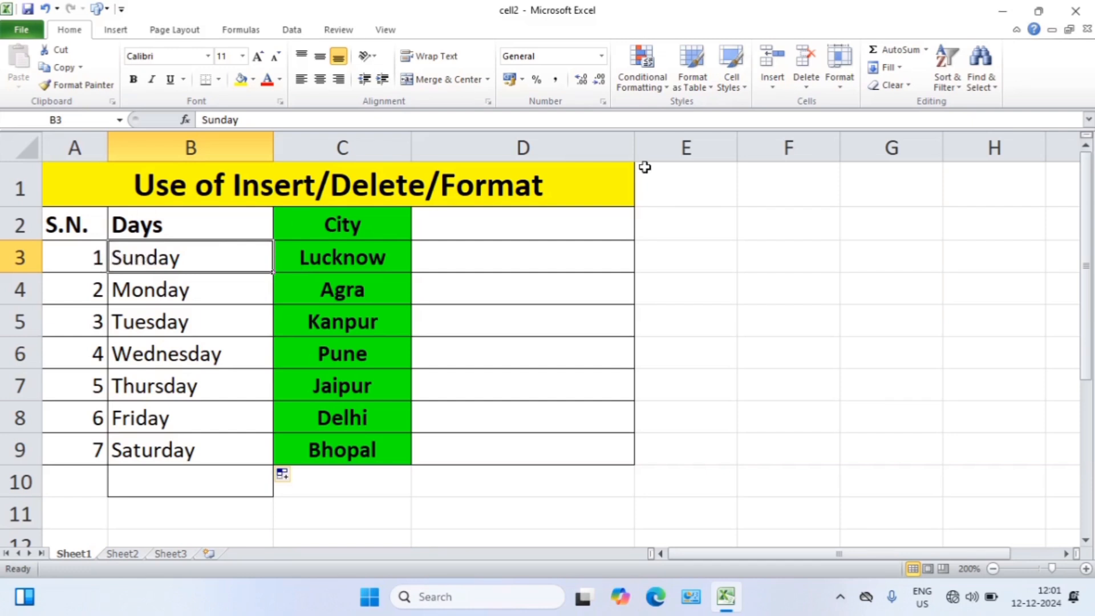
Step: Try inserting a blank cell at B3 with the existing cells shifted right, and undo the insertion
{"action": "left_click", "coordinate": [779, 88]}
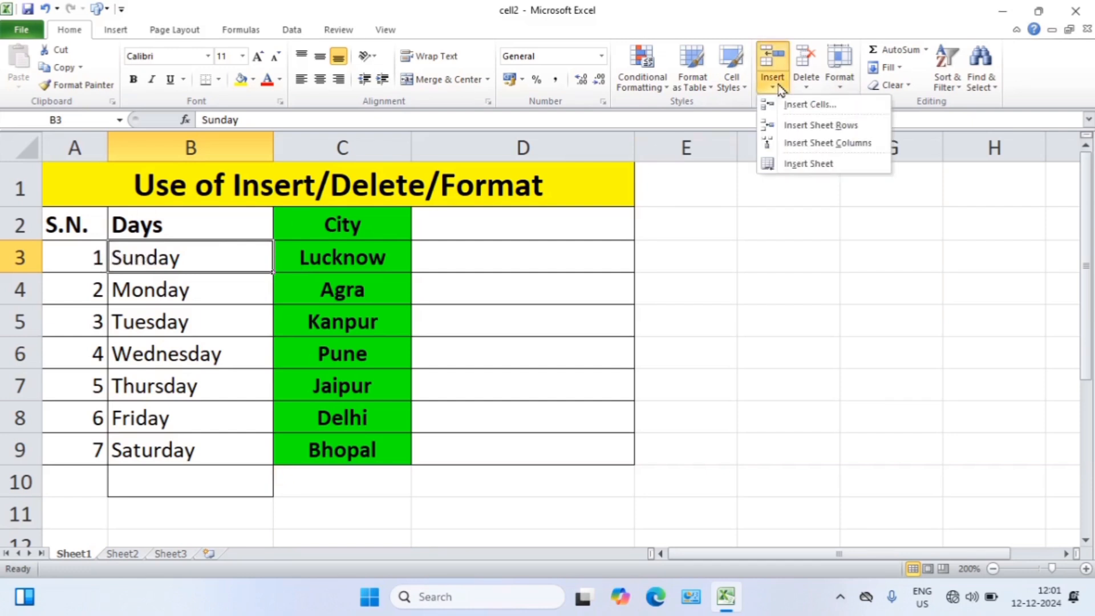
{"action": "left_click", "coordinate": [791, 106]}
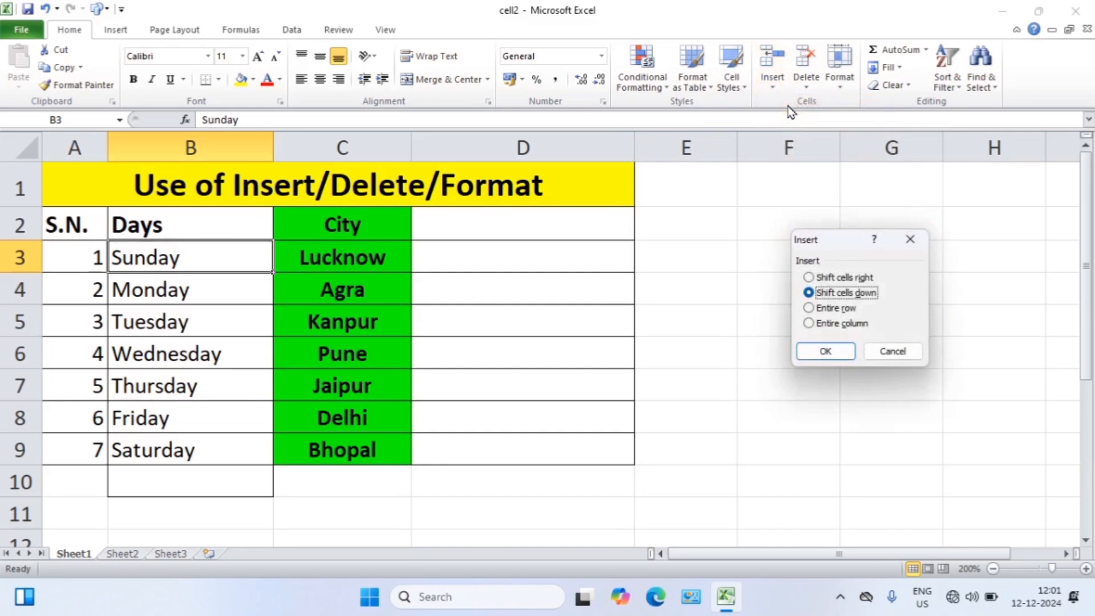
{"action": "left_click", "coordinate": [828, 280]}
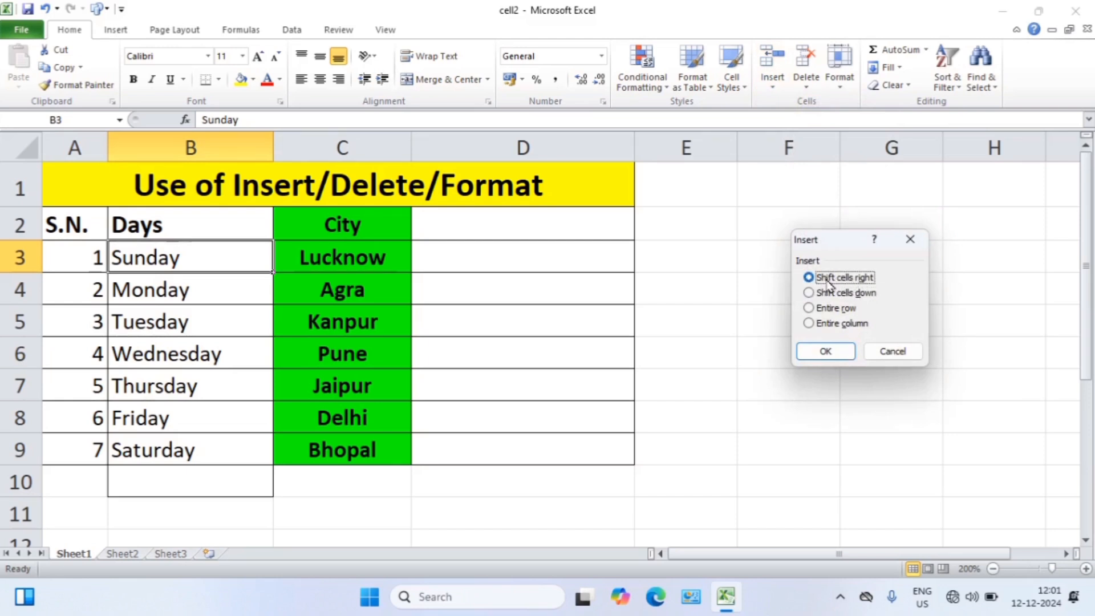
{"action": "left_click", "coordinate": [822, 352]}
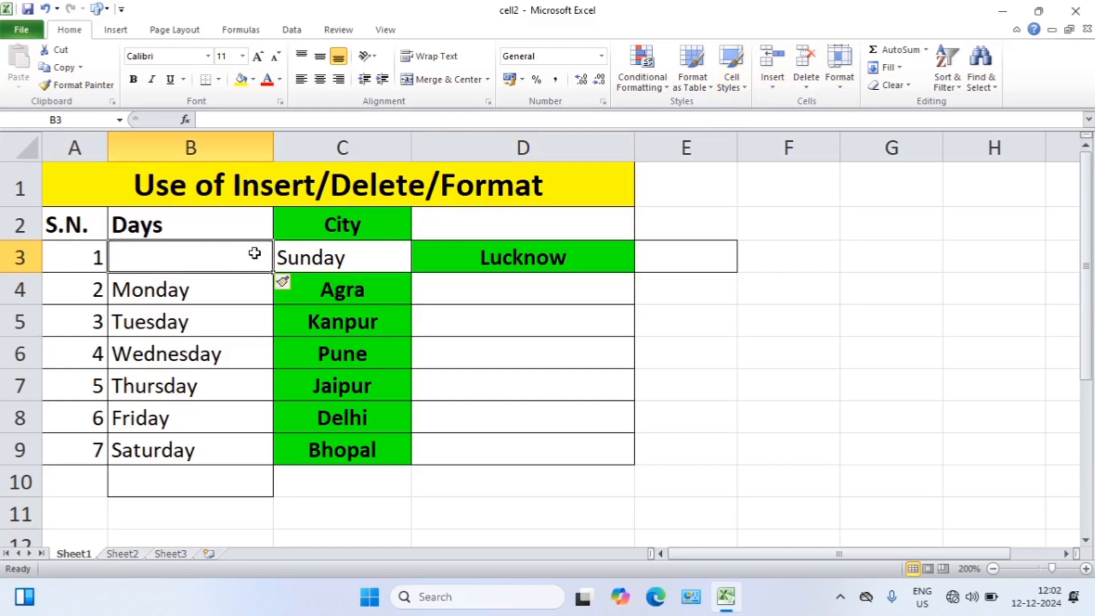
{"action": "key", "text": "ctrl+z"}
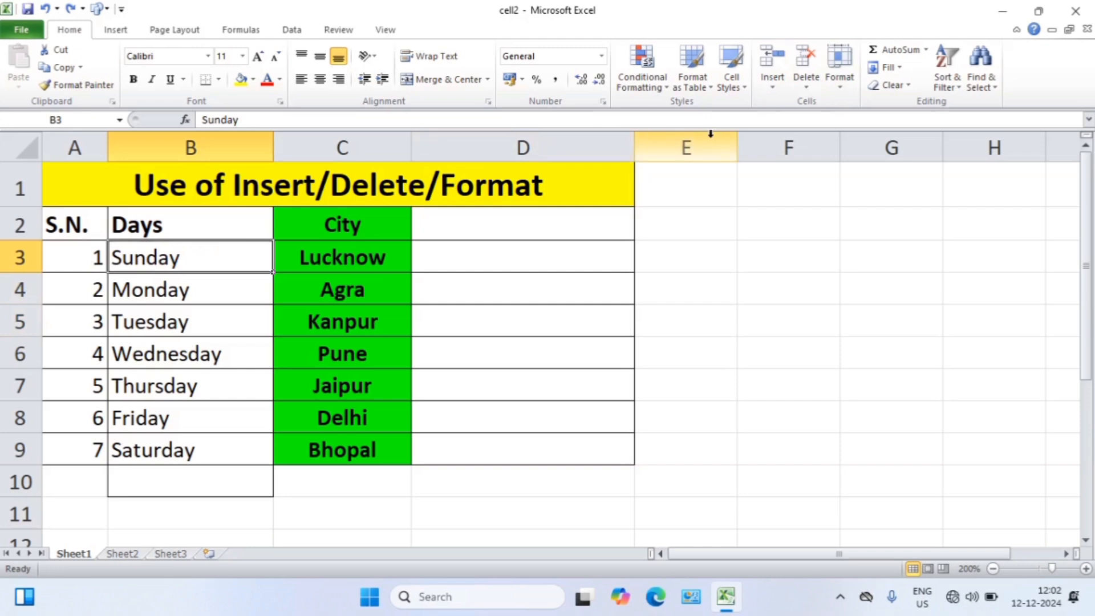
Step: Try inserting an entire row at cell B3 through the Insert Cells options, and undo it
{"action": "left_click", "coordinate": [774, 91]}
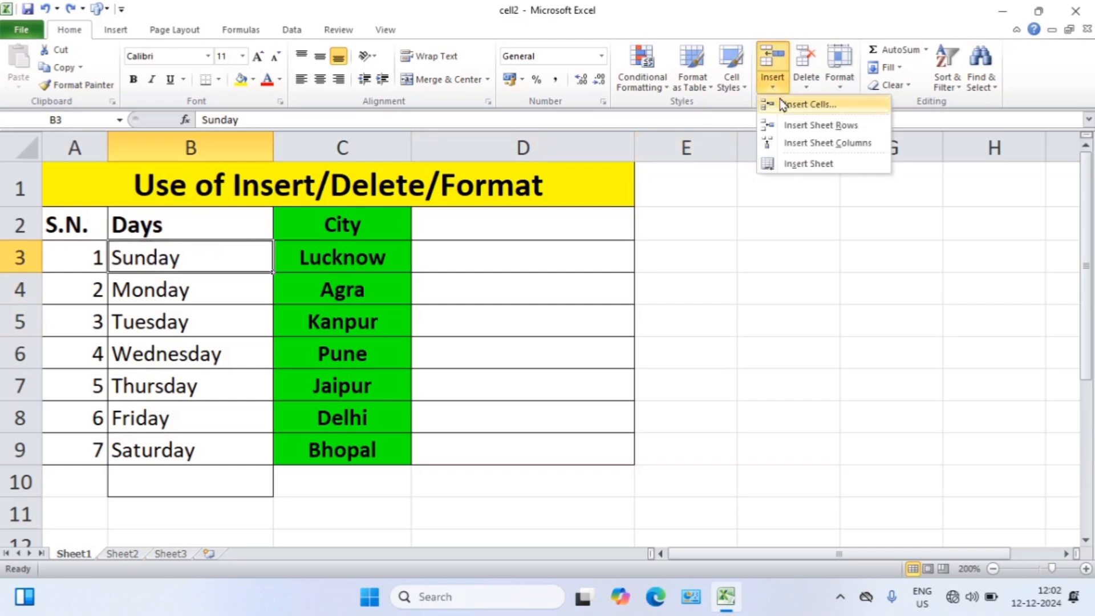
{"action": "left_click", "coordinate": [786, 105]}
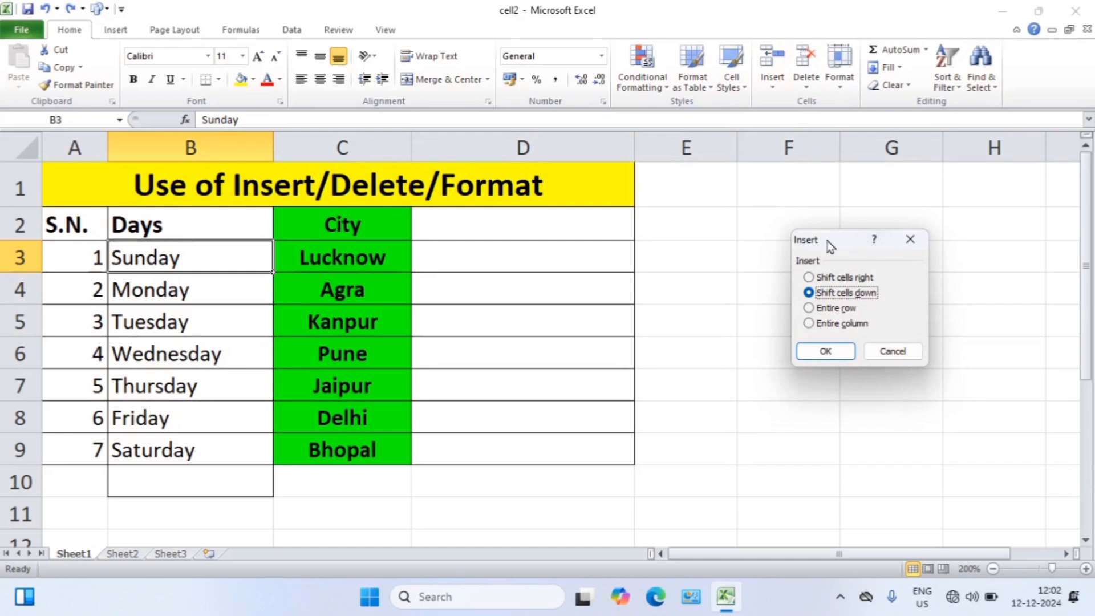
{"action": "left_click", "coordinate": [823, 309]}
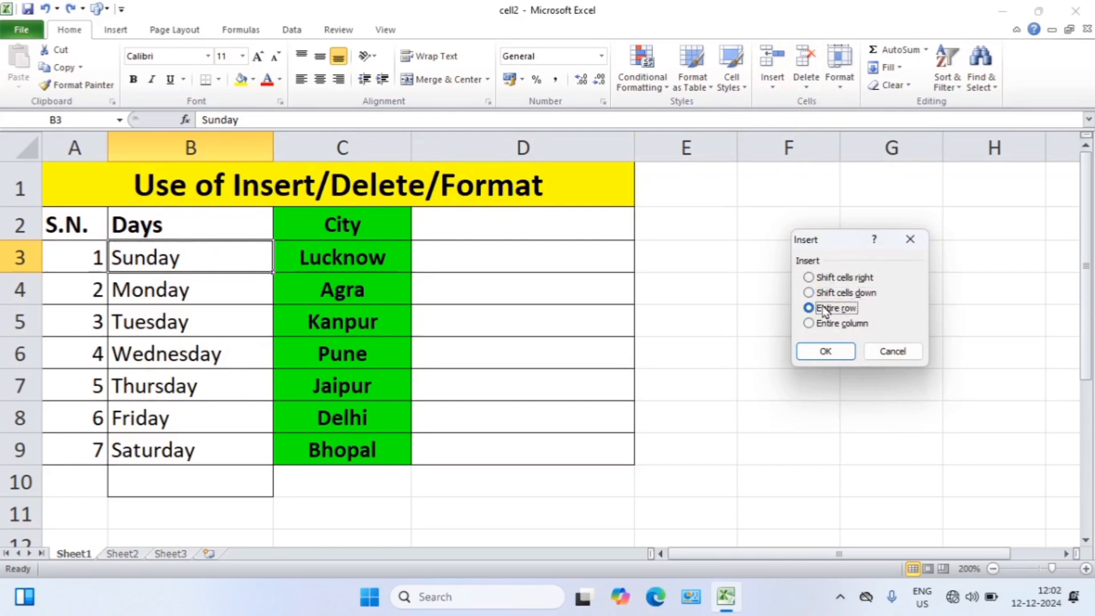
{"action": "left_click", "coordinate": [824, 351]}
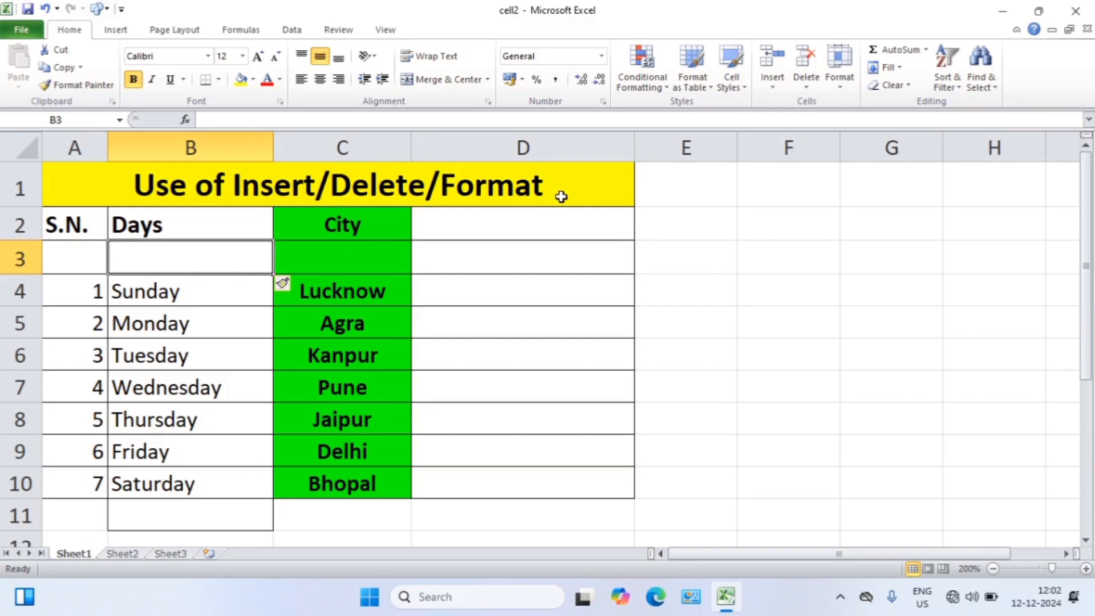
{"action": "key", "text": "ctrl+z"}
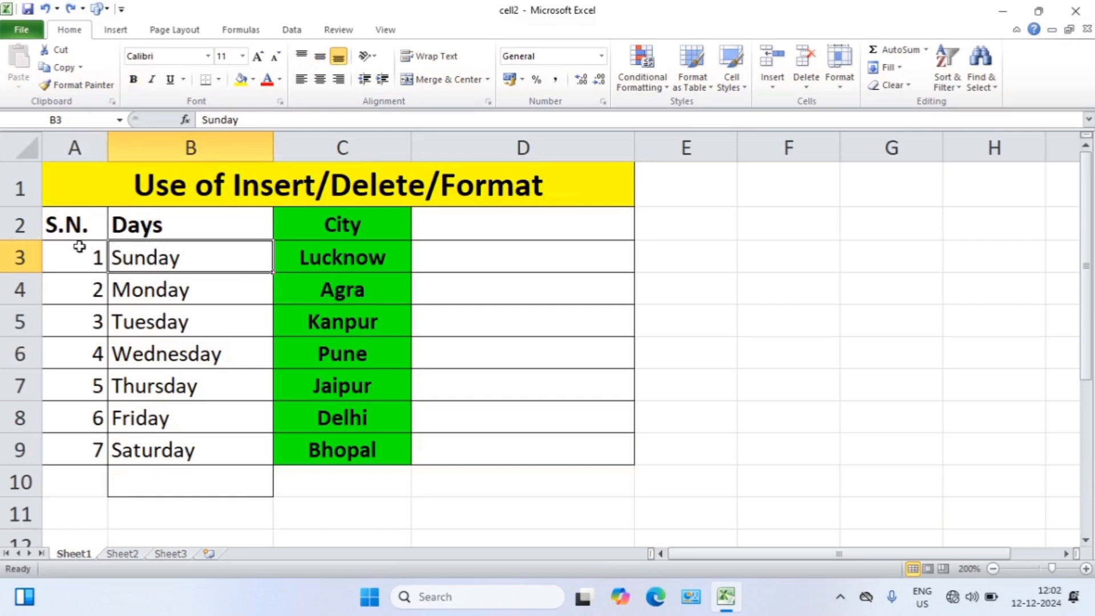
Step: Try inserting four sheet rows above the Sunday entry by selecting rows 3 to 6, and undo the insertion
{"action": "left_click_drag", "start_coordinate": [20, 257], "coordinate": [9, 349]}
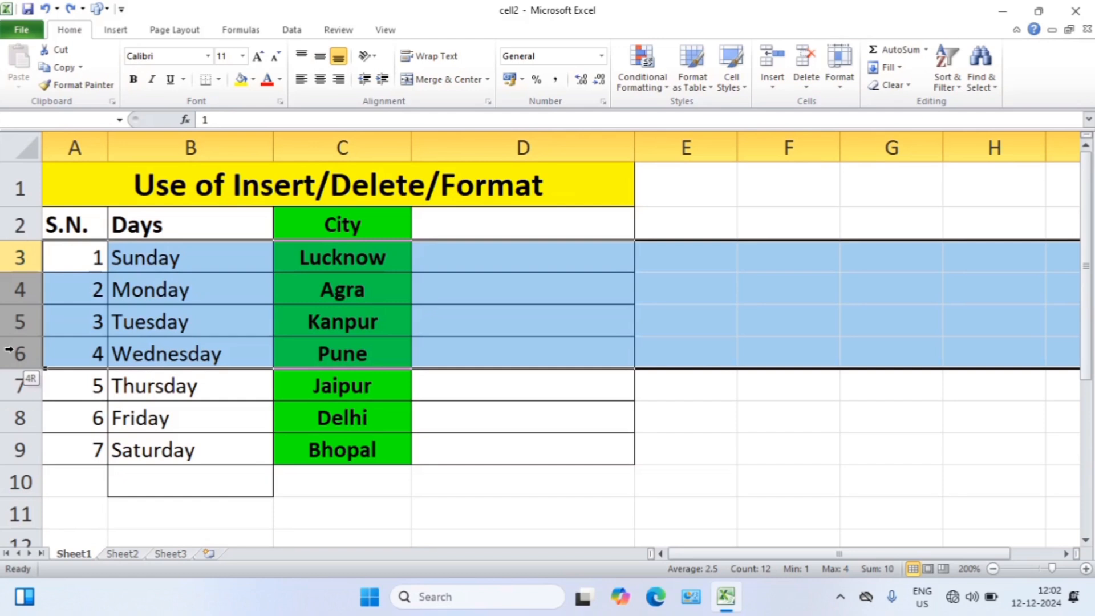
{"action": "left_click_drag", "start_coordinate": [9, 348], "coordinate": [9, 350]}
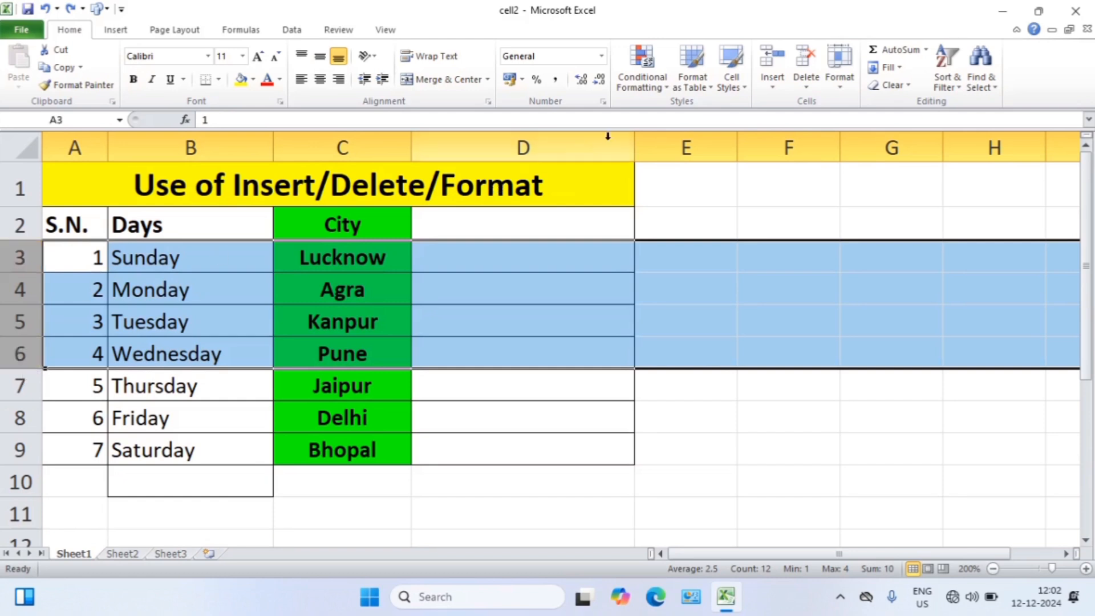
{"action": "left_click", "coordinate": [767, 86]}
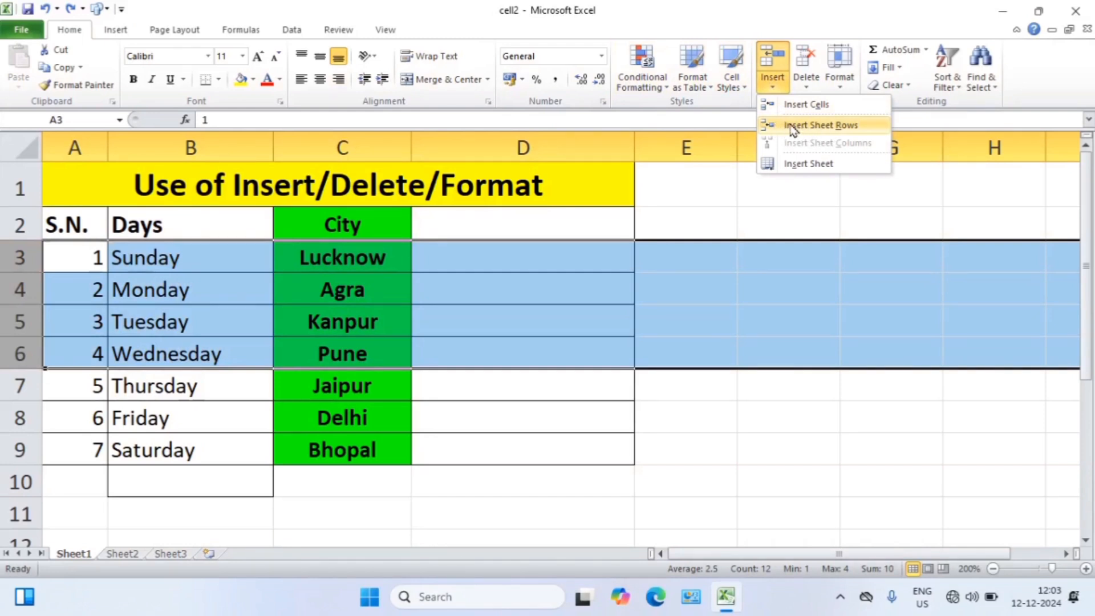
{"action": "left_click", "coordinate": [828, 127]}
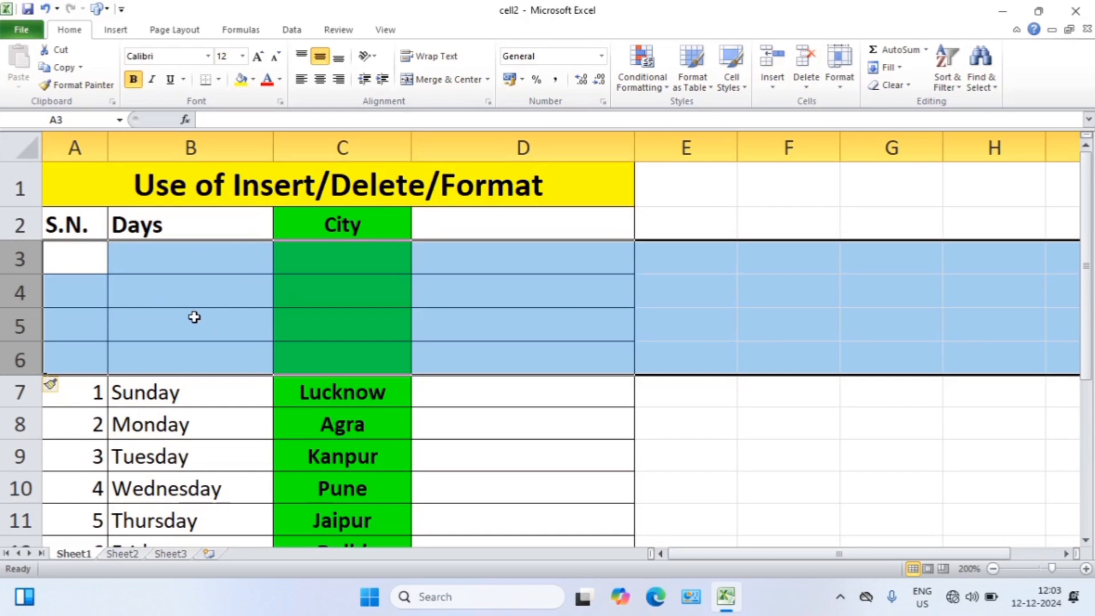
{"action": "key", "text": "ctrl+z"}
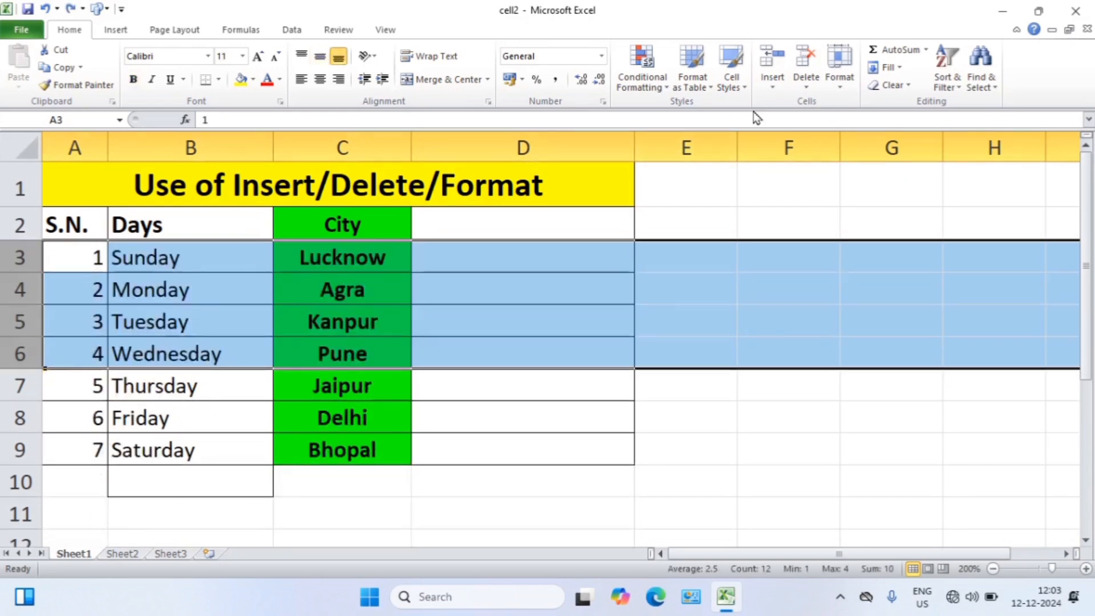
Step: Insert an entire column at cell B3, between the S.N. and Days columns, and select the new column
{"action": "left_click", "coordinate": [780, 93]}
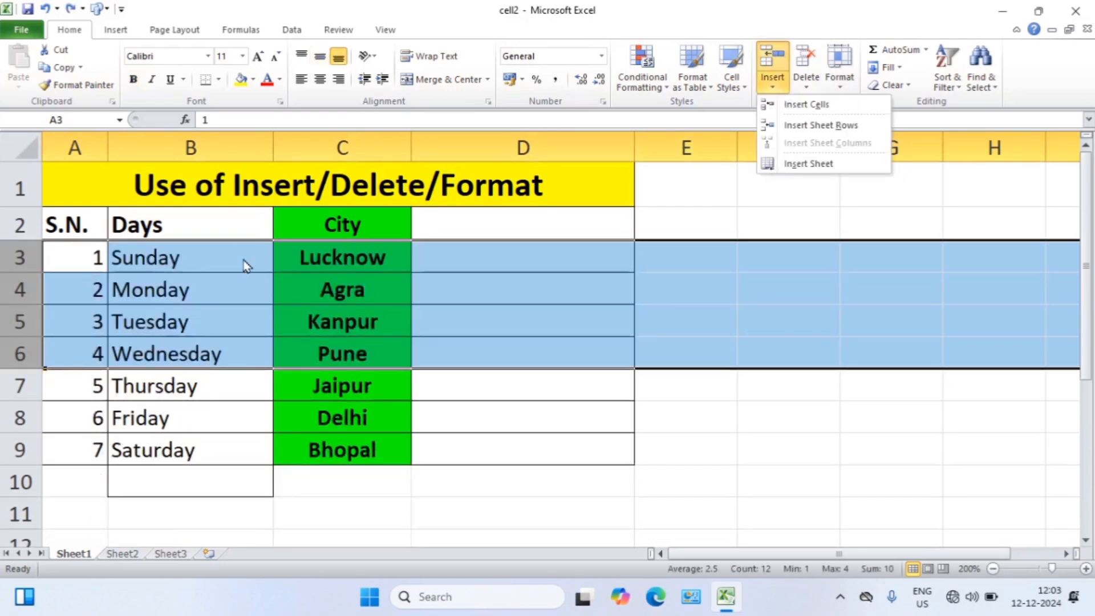
{"action": "left_click", "coordinate": [244, 263]}
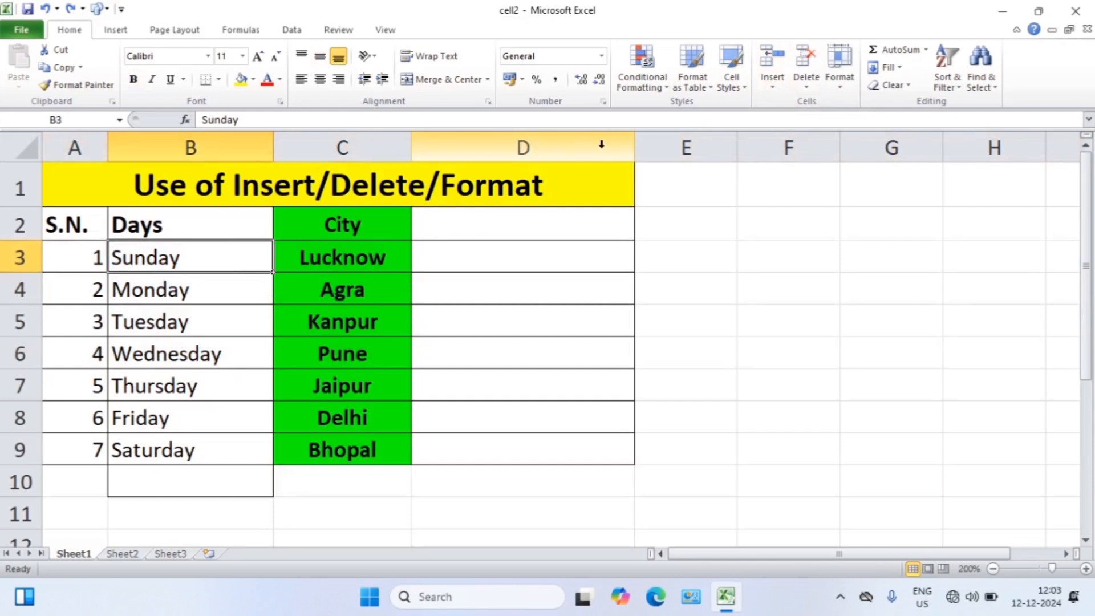
{"action": "left_click", "coordinate": [773, 85]}
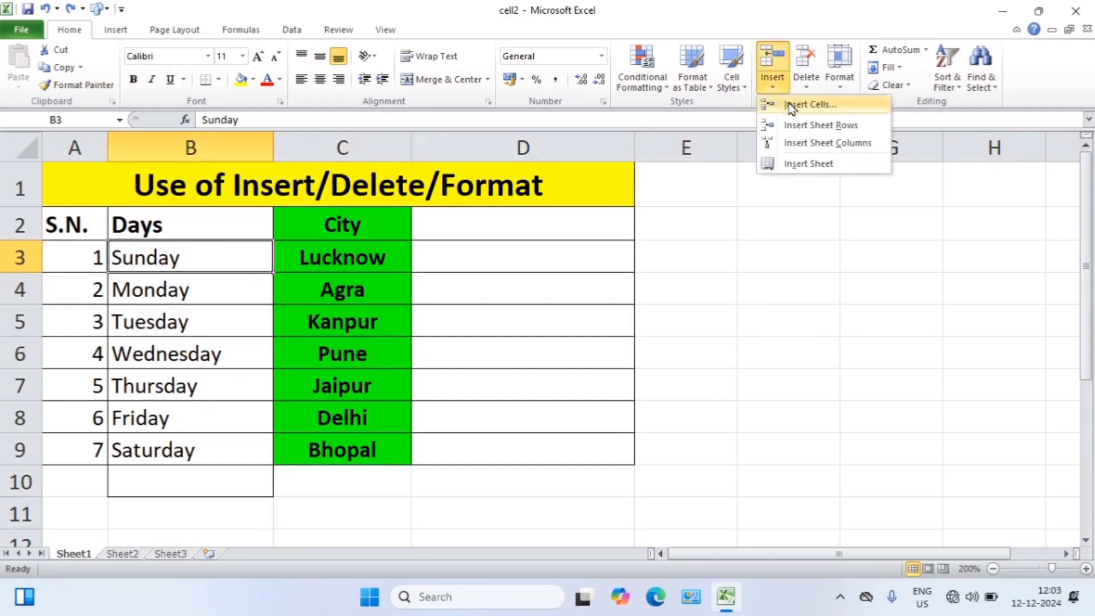
{"action": "left_click", "coordinate": [791, 106]}
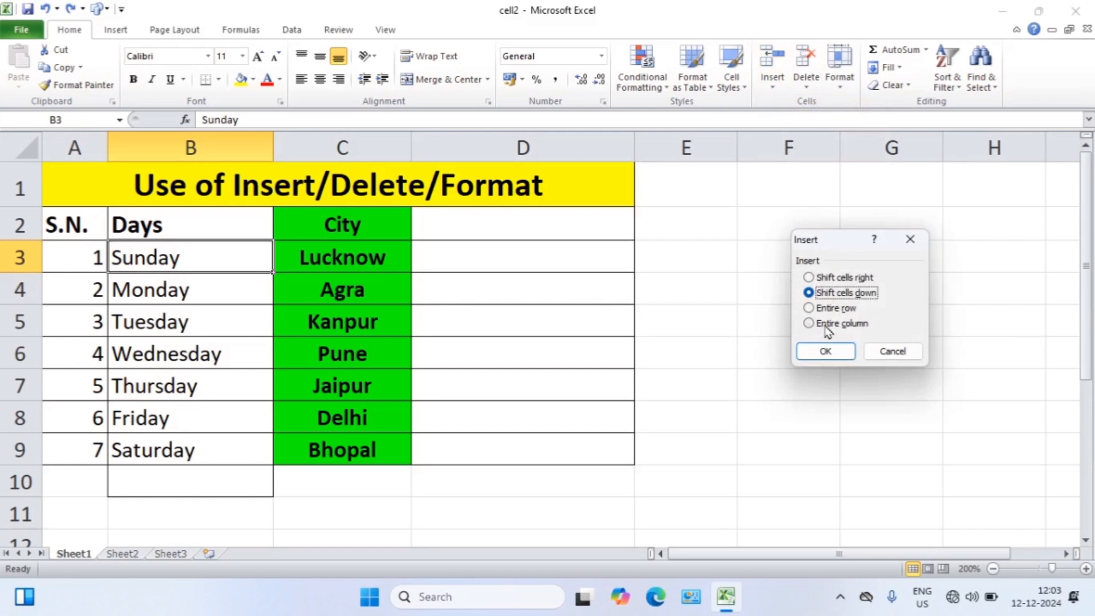
{"action": "left_click", "coordinate": [826, 327]}
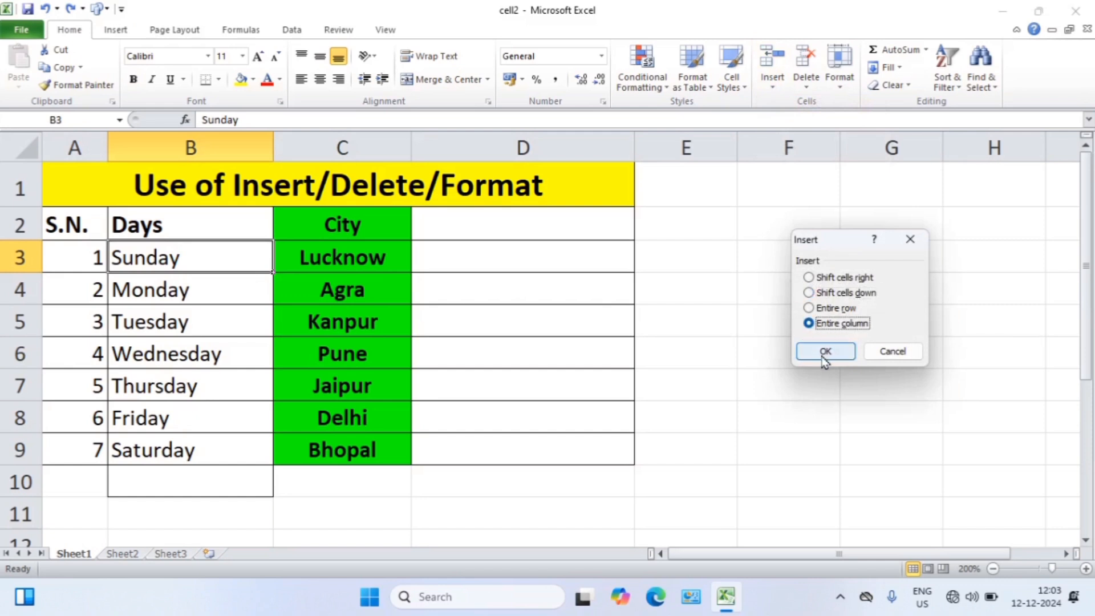
{"action": "left_click", "coordinate": [825, 351]}
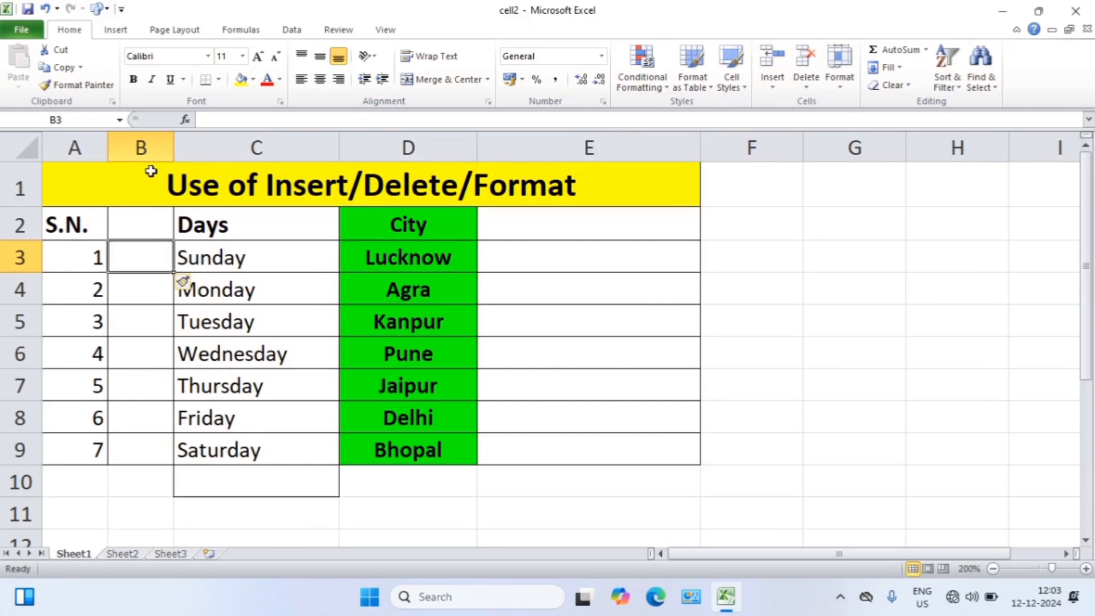
{"action": "left_click", "coordinate": [143, 149]}
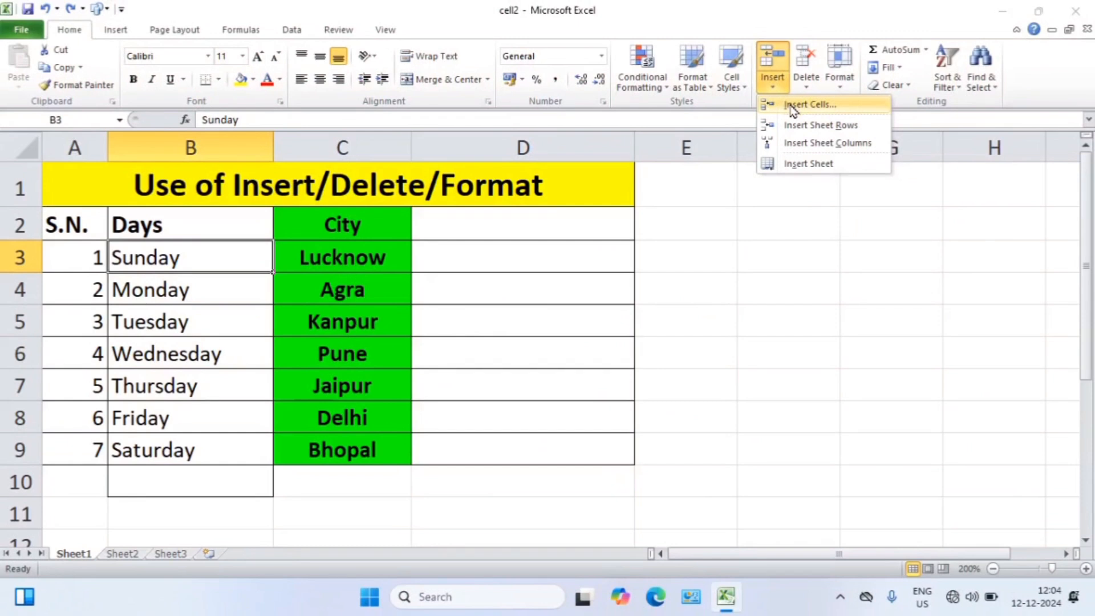
{"action": "left_click", "coordinate": [792, 110]}
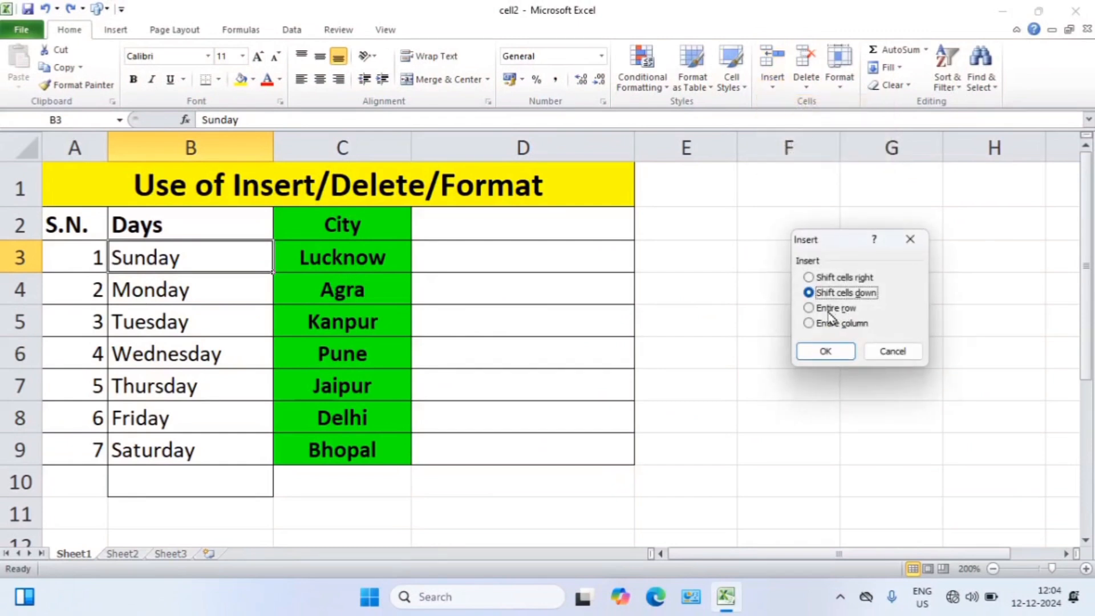
{"action": "left_click", "coordinate": [882, 353]}
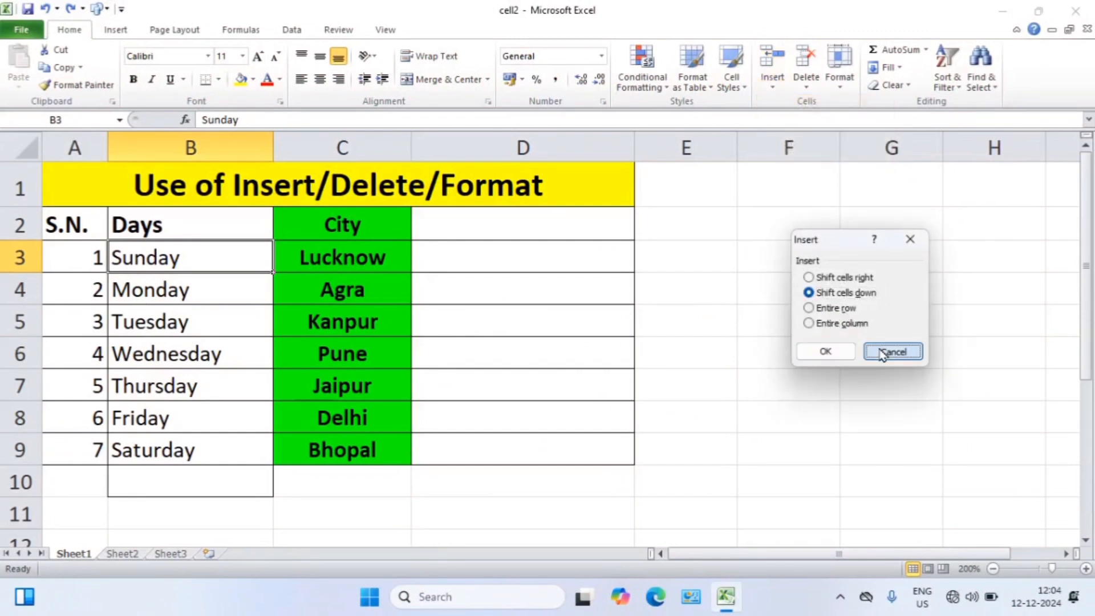
{"action": "left_click", "coordinate": [774, 85]}
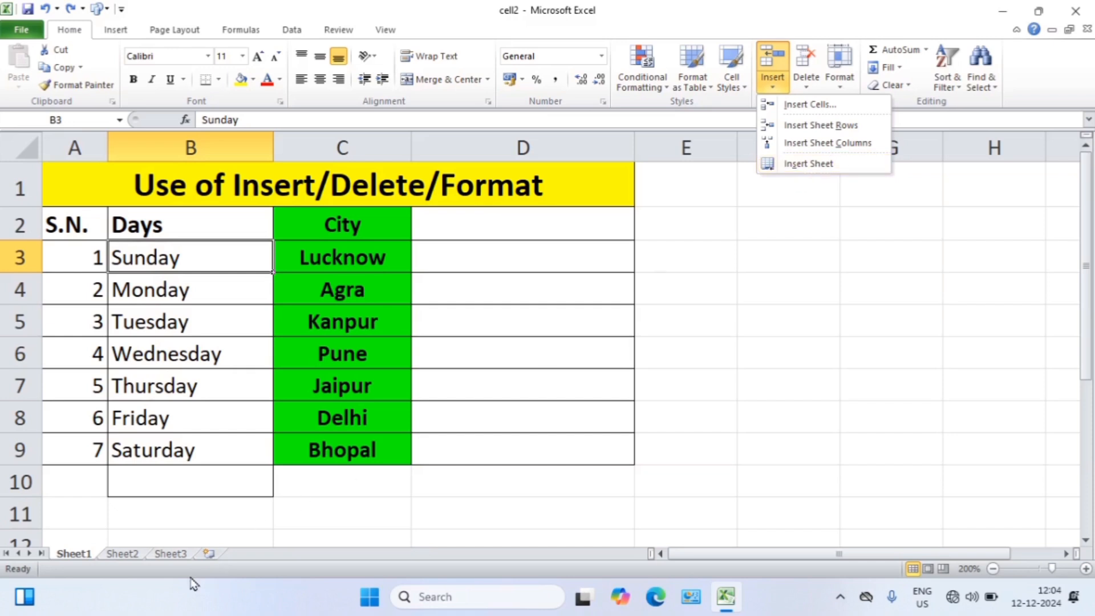
Step: Add a new worksheet after Sheet3 and return to the days and cities table on Sheet1
{"action": "left_click", "coordinate": [211, 555]}
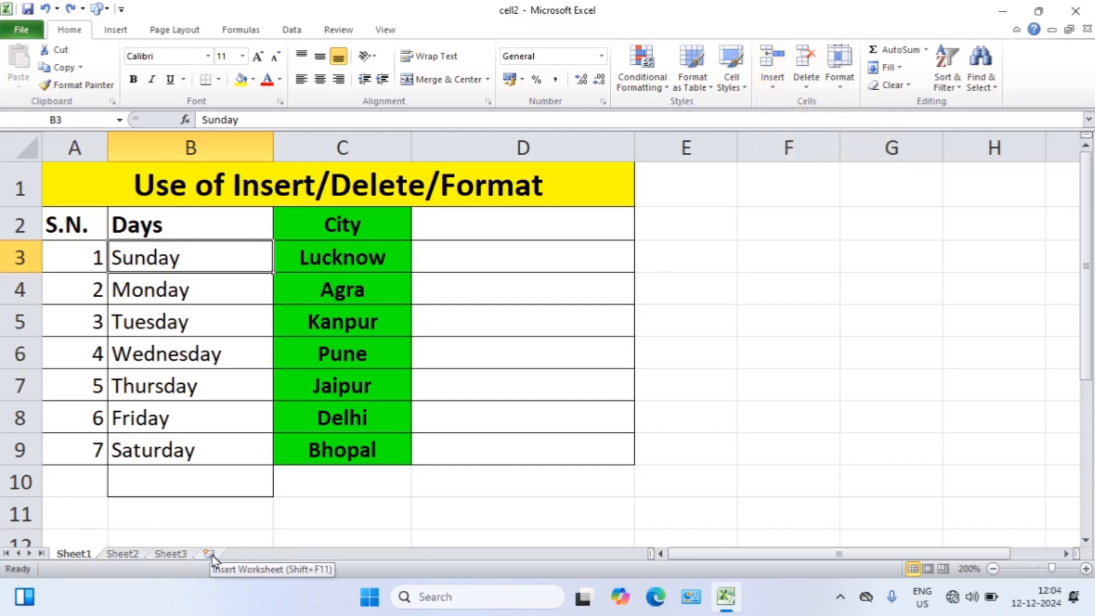
{"action": "left_click", "coordinate": [211, 555]}
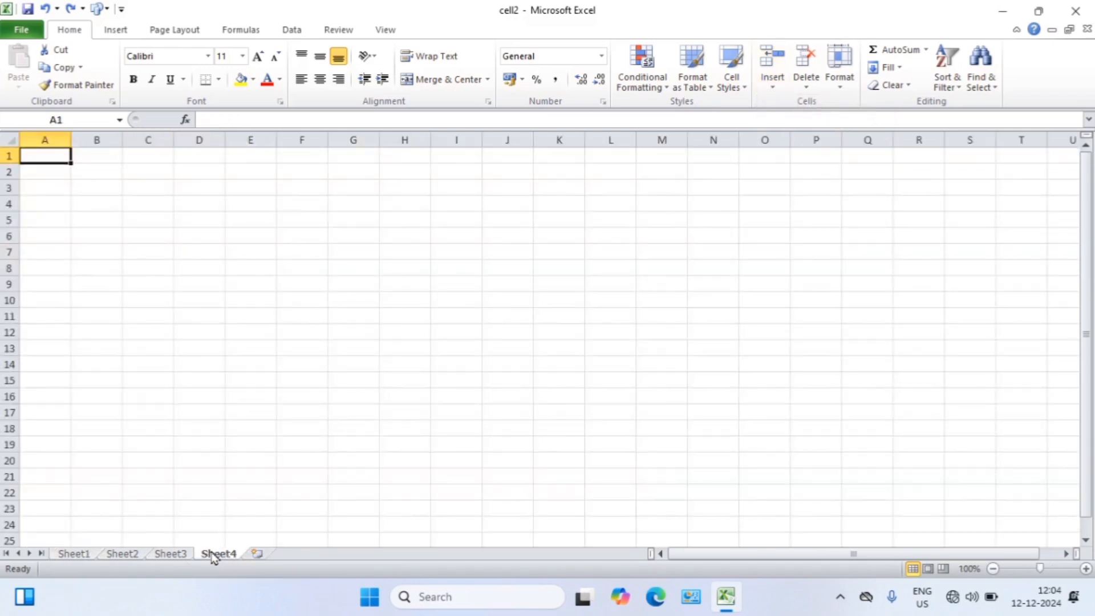
{"action": "left_click", "coordinate": [77, 554]}
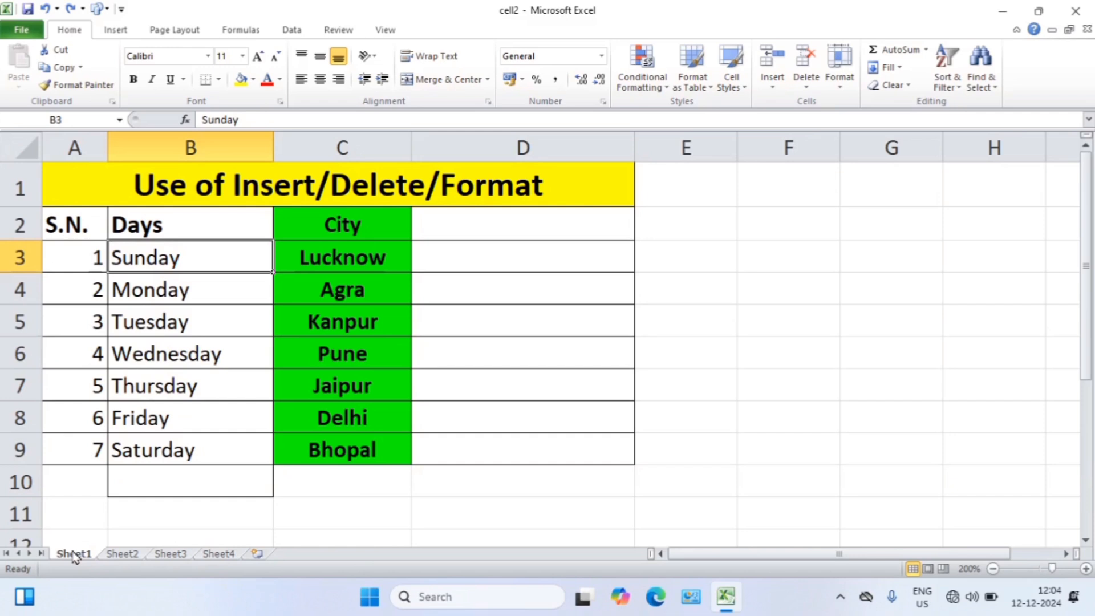
Step: Insert a new worksheet in front of Sheet1 and go back to Sheet1
{"action": "left_click", "coordinate": [767, 81]}
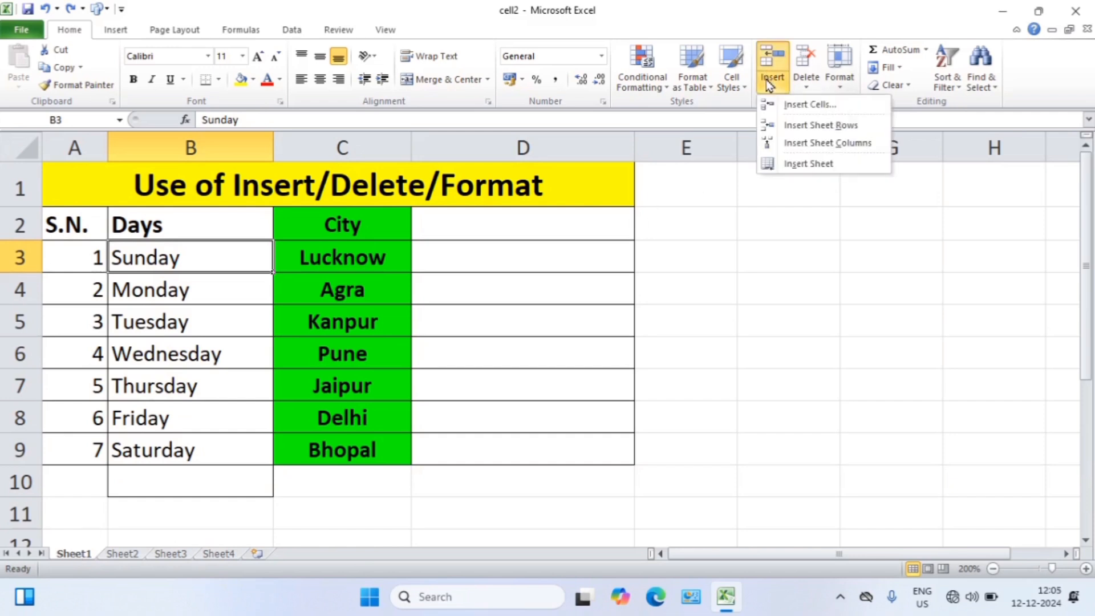
{"action": "left_click", "coordinate": [806, 165]}
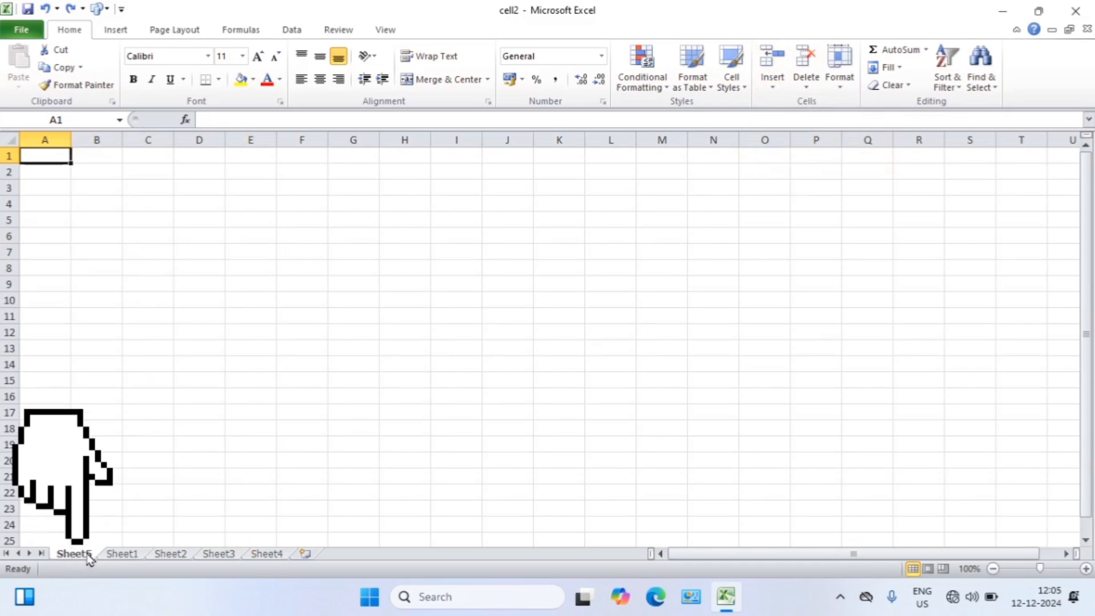
{"action": "left_click", "coordinate": [123, 553]}
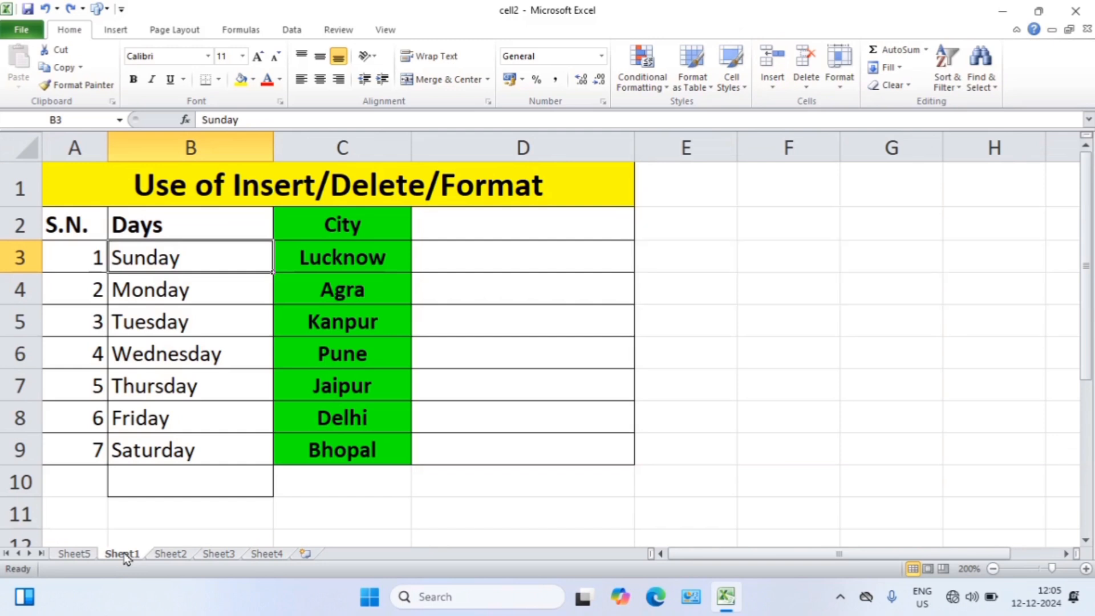
Step: Insert another worksheet directly before Sheet1, view it alongside Sheet5, and return to Sheet1
{"action": "key", "text": "shift+F11"}
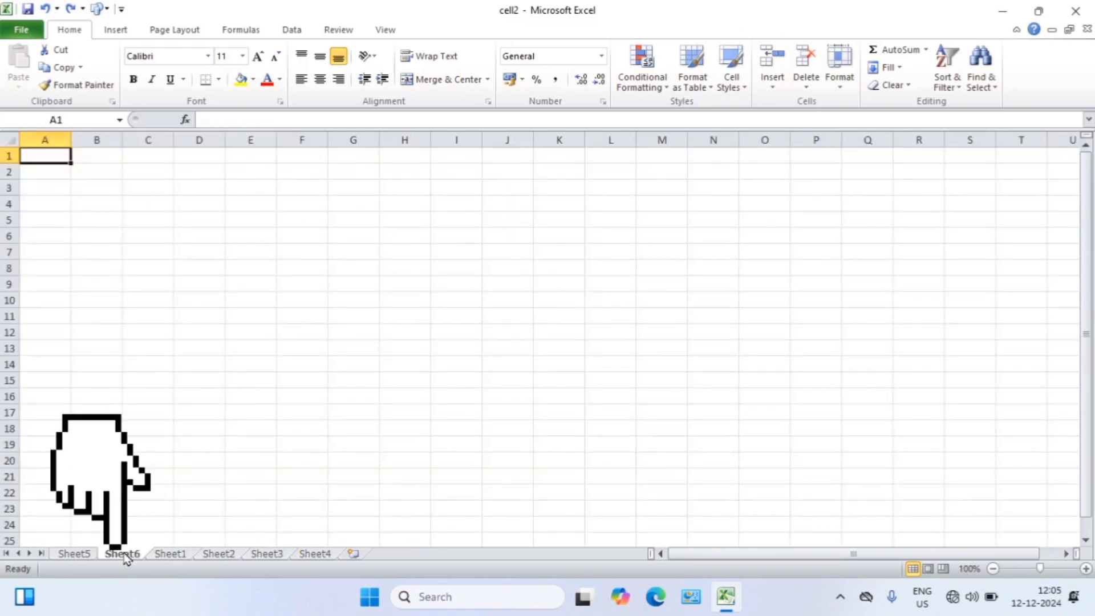
{"action": "left_click", "coordinate": [90, 557]}
{"action": "left_click", "coordinate": [123, 556]}
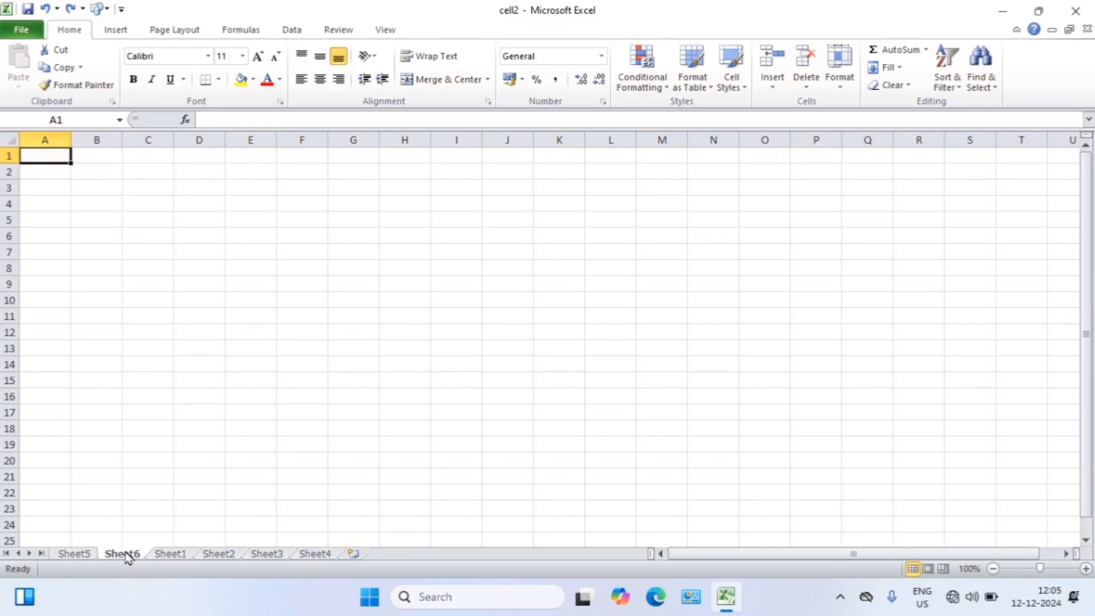
{"action": "left_click", "coordinate": [170, 555]}
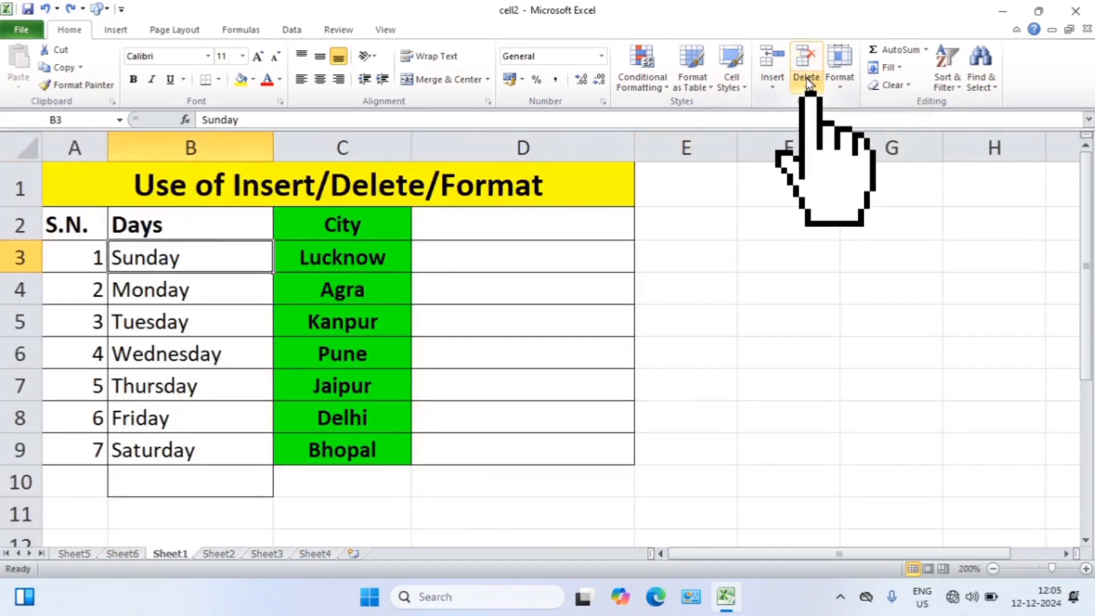
{"action": "left_click", "coordinate": [772, 86]}
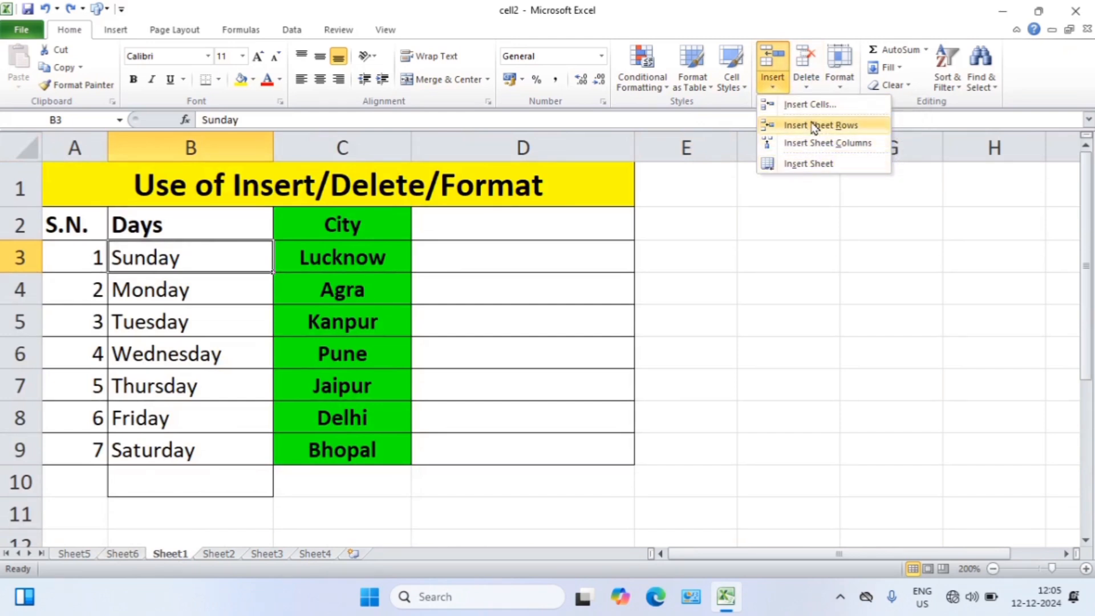
{"action": "left_click", "coordinate": [808, 180]}
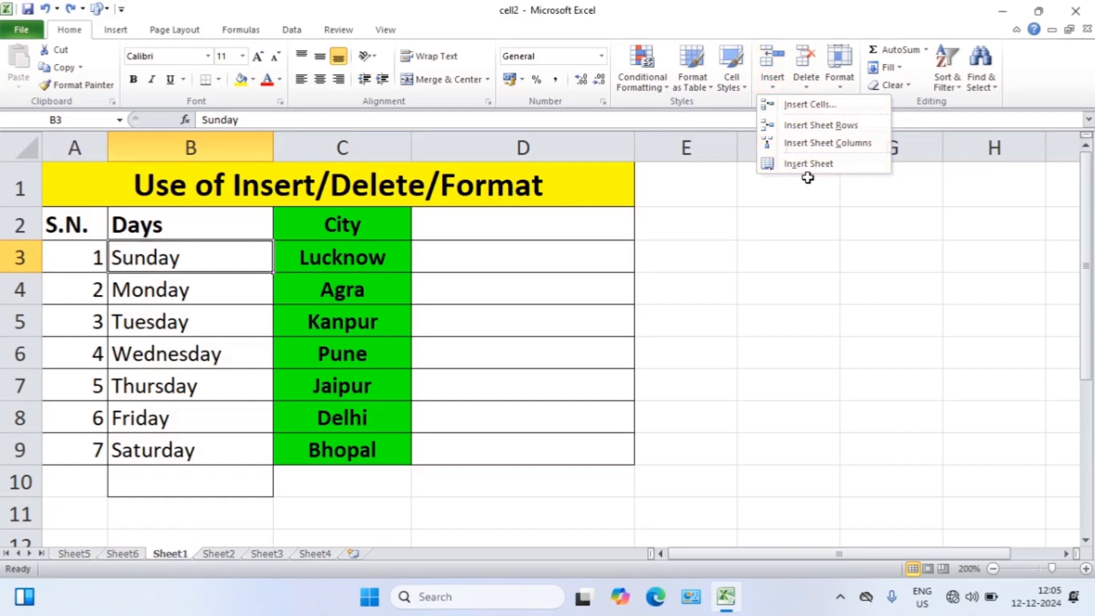
{"action": "left_click", "coordinate": [818, 89]}
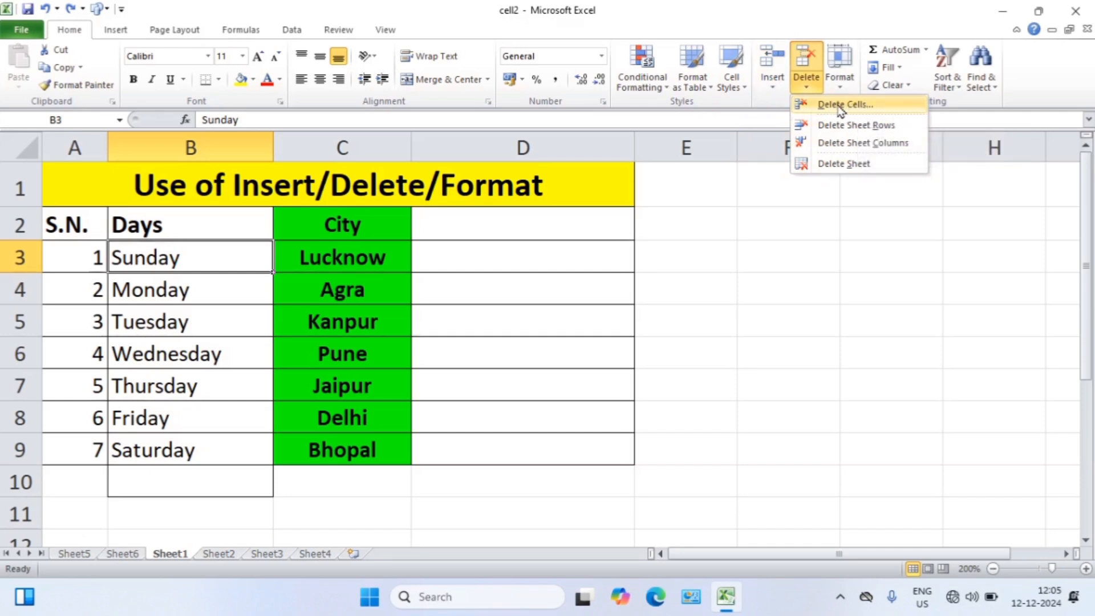
Step: Try deleting the Lucknow cell C3 with the remaining cells shifted up, and undo the deletion
{"action": "left_click", "coordinate": [365, 255]}
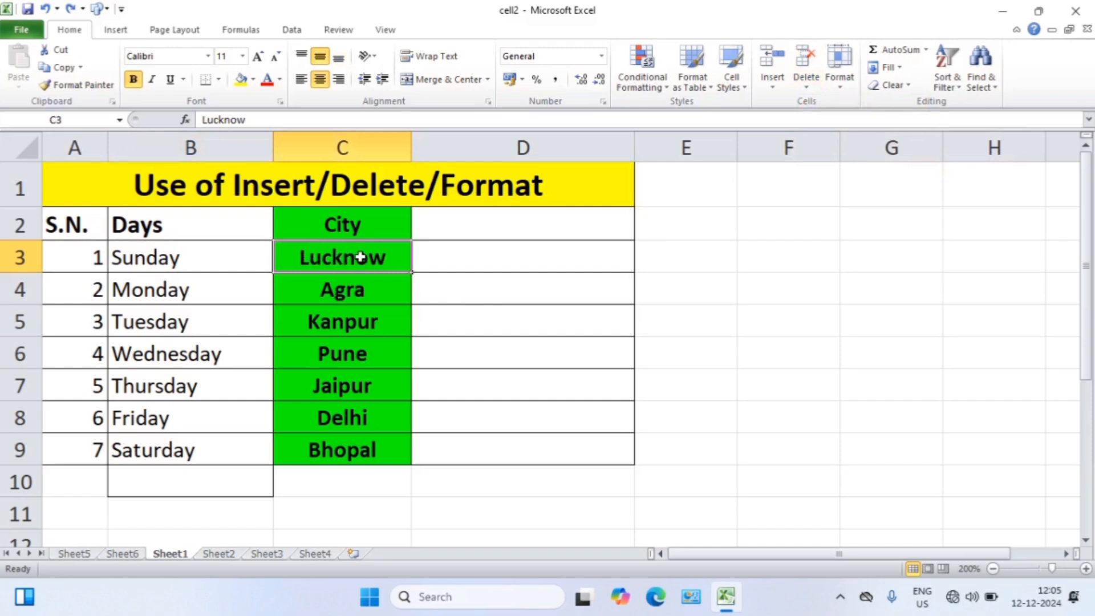
{"action": "left_click", "coordinate": [843, 85]}
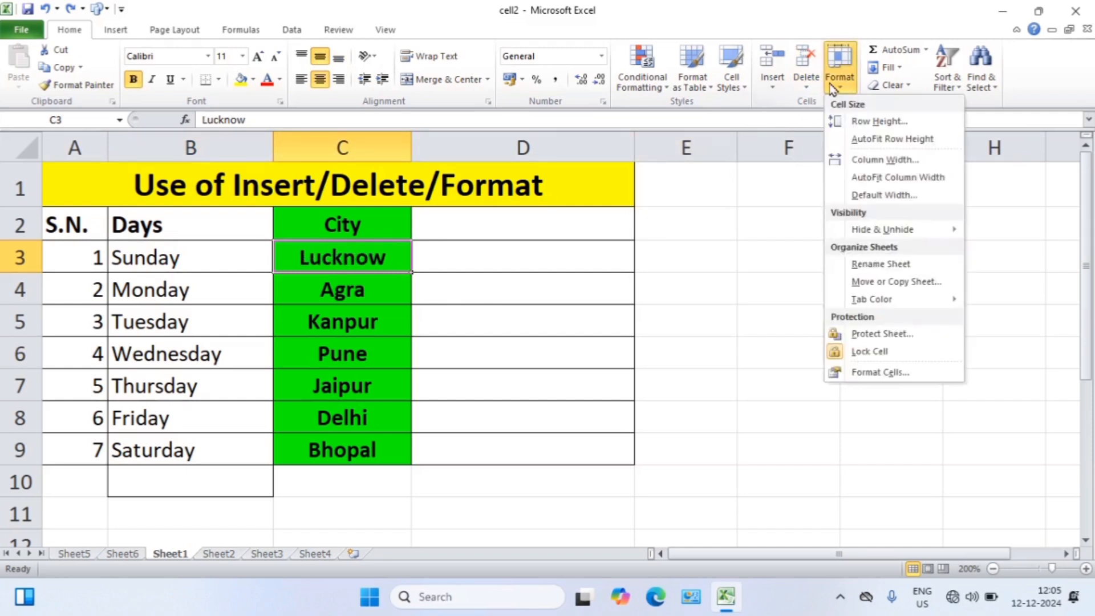
{"action": "left_click", "coordinate": [813, 86]}
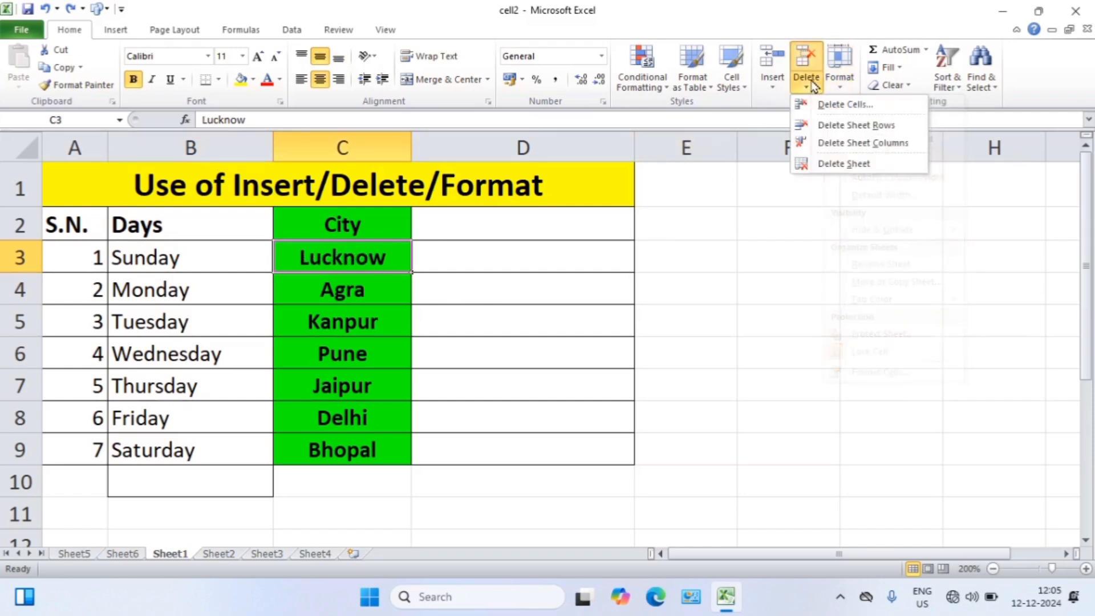
{"action": "left_click", "coordinate": [829, 106]}
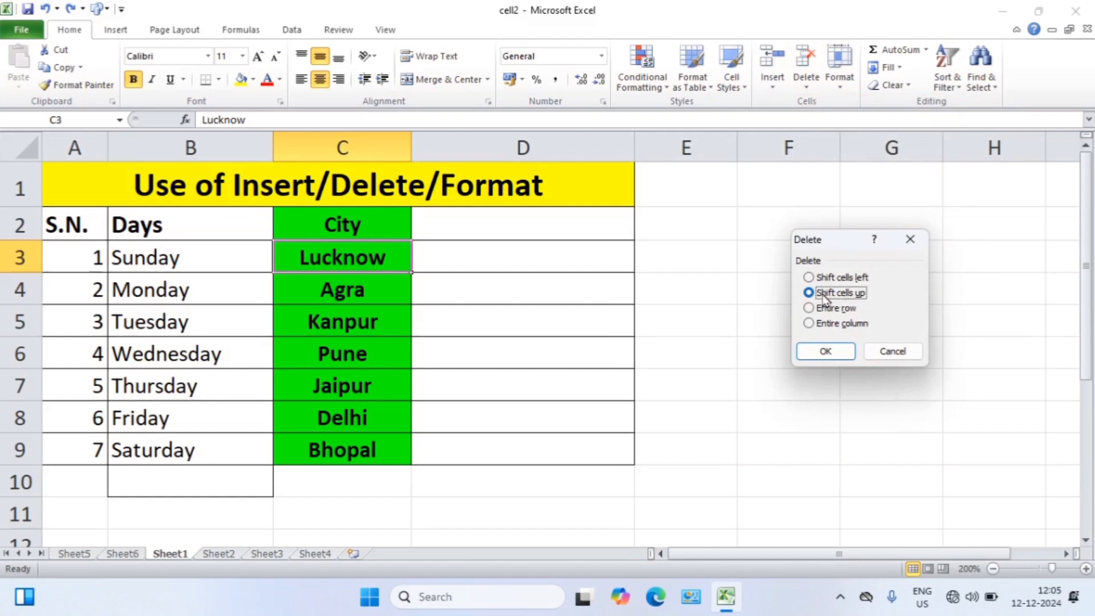
{"action": "left_click", "coordinate": [823, 351]}
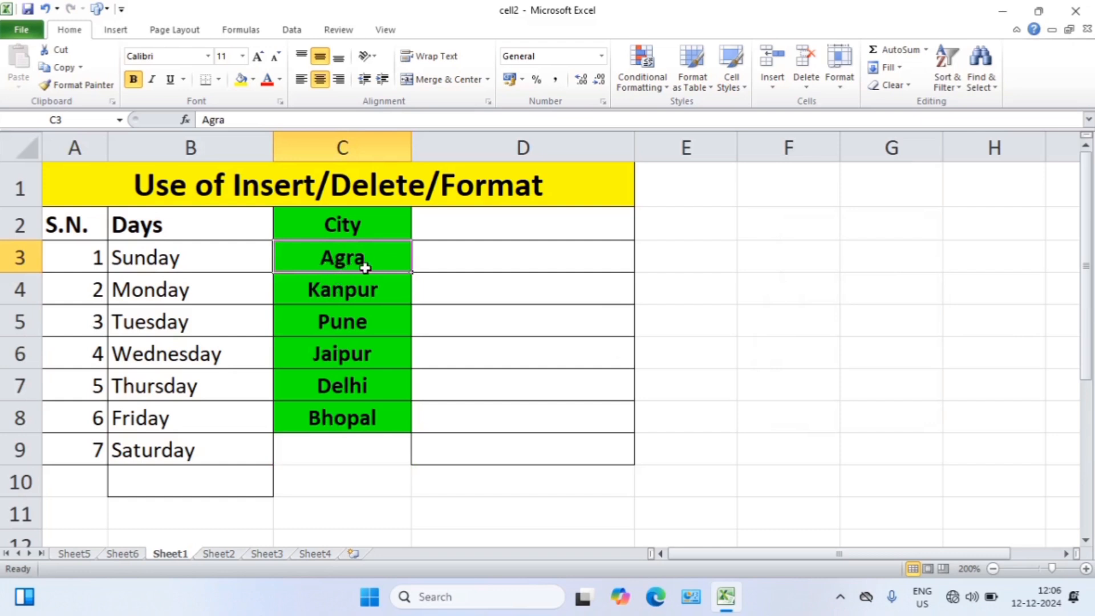
{"action": "key", "text": "ctrl+z"}
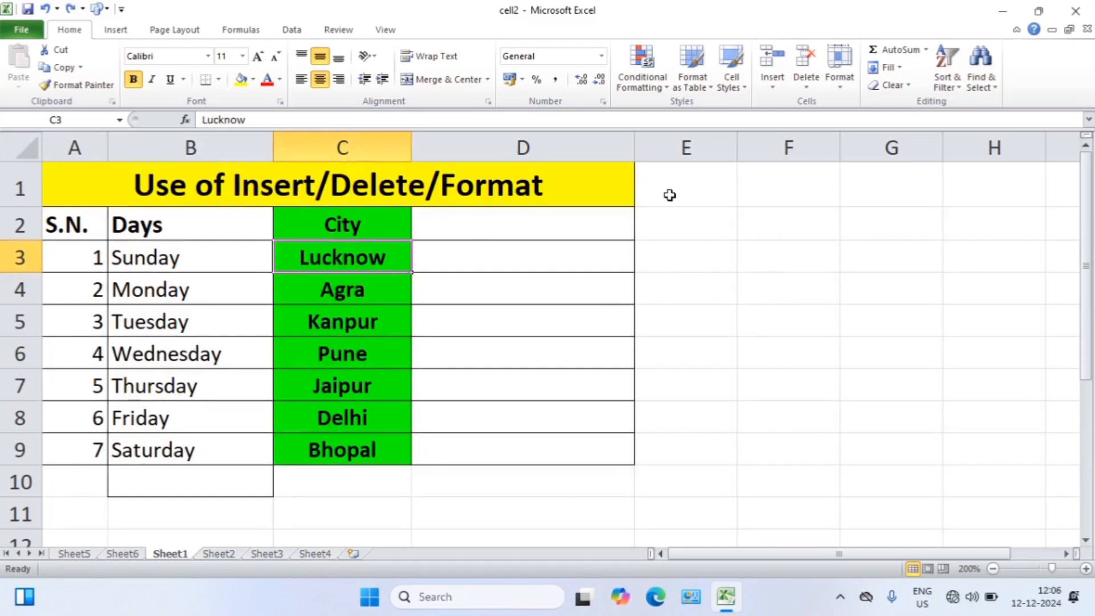
{"action": "left_click", "coordinate": [773, 83]}
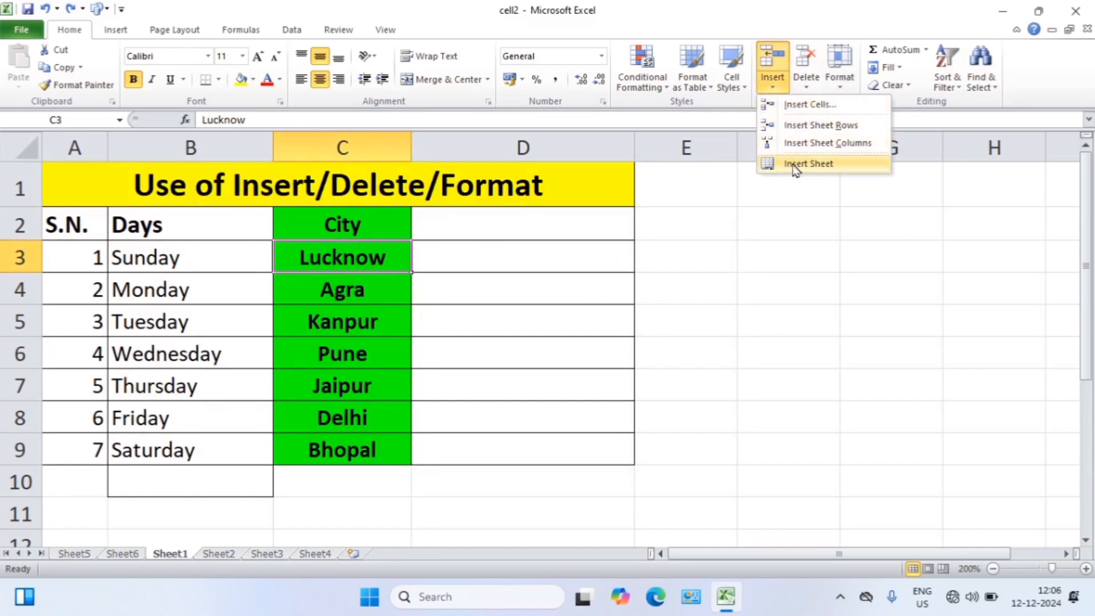
{"action": "left_click", "coordinate": [805, 86]}
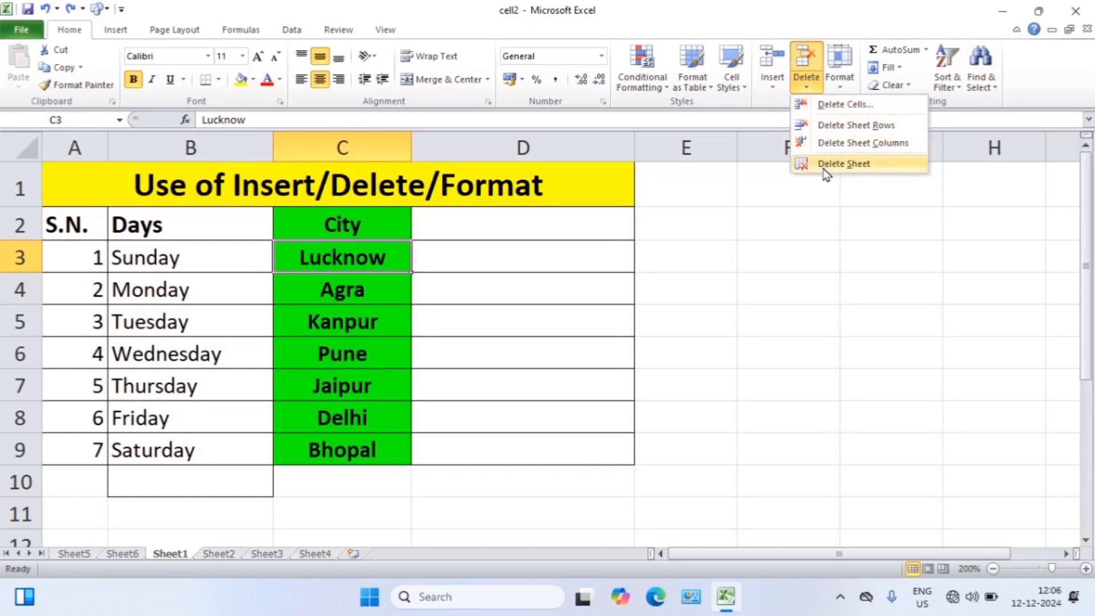
{"action": "left_click", "coordinate": [813, 202]}
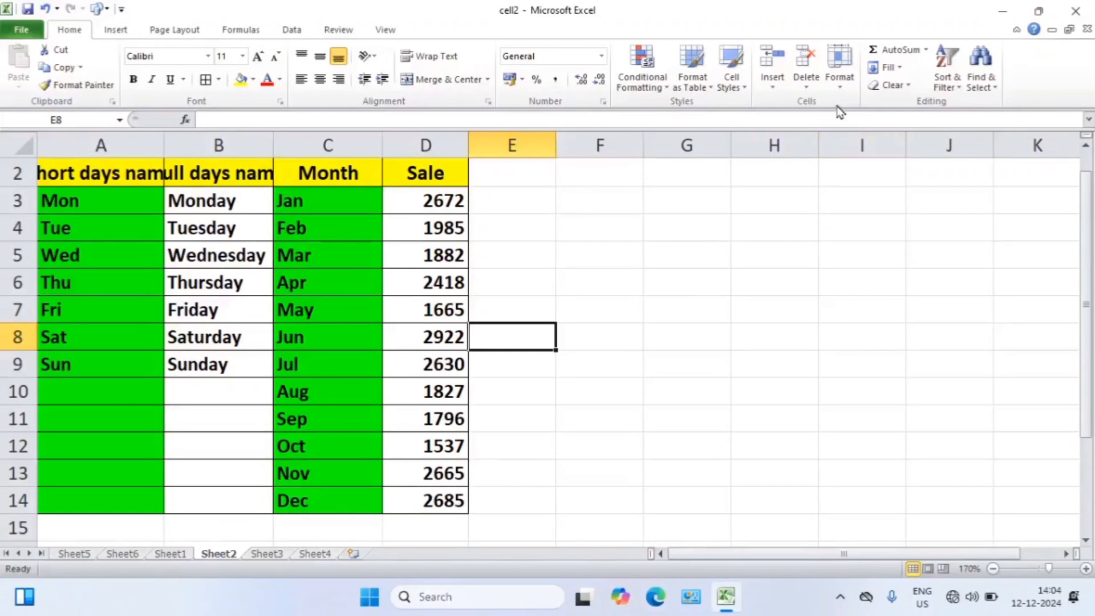
Step: Check the row height setting for cell E8 on Sheet2 and cancel the dialog
{"action": "left_click", "coordinate": [839, 85]}
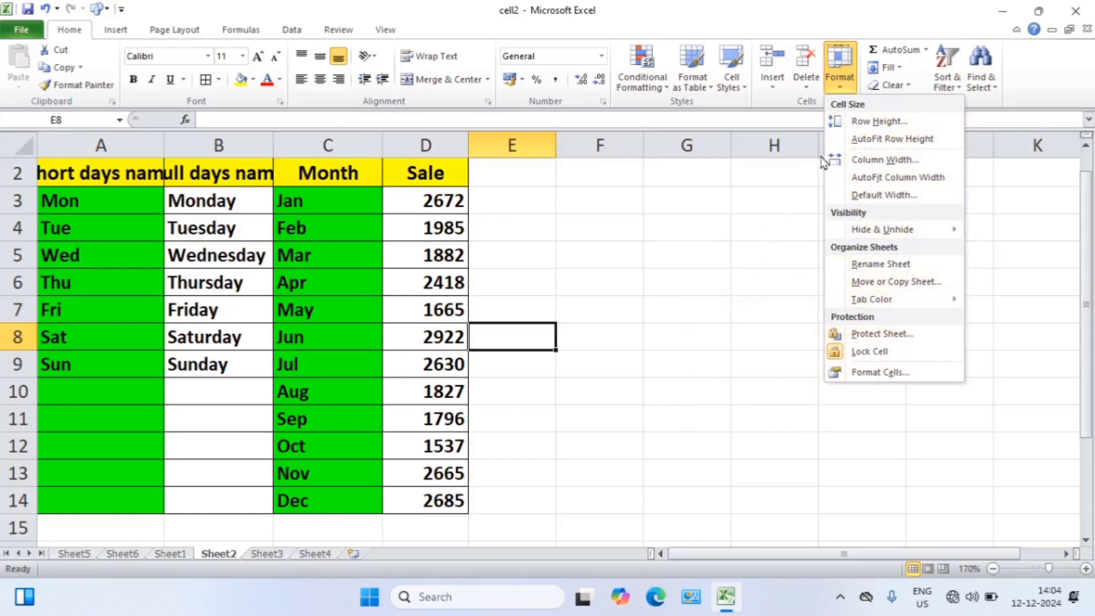
{"action": "left_click", "coordinate": [894, 121]}
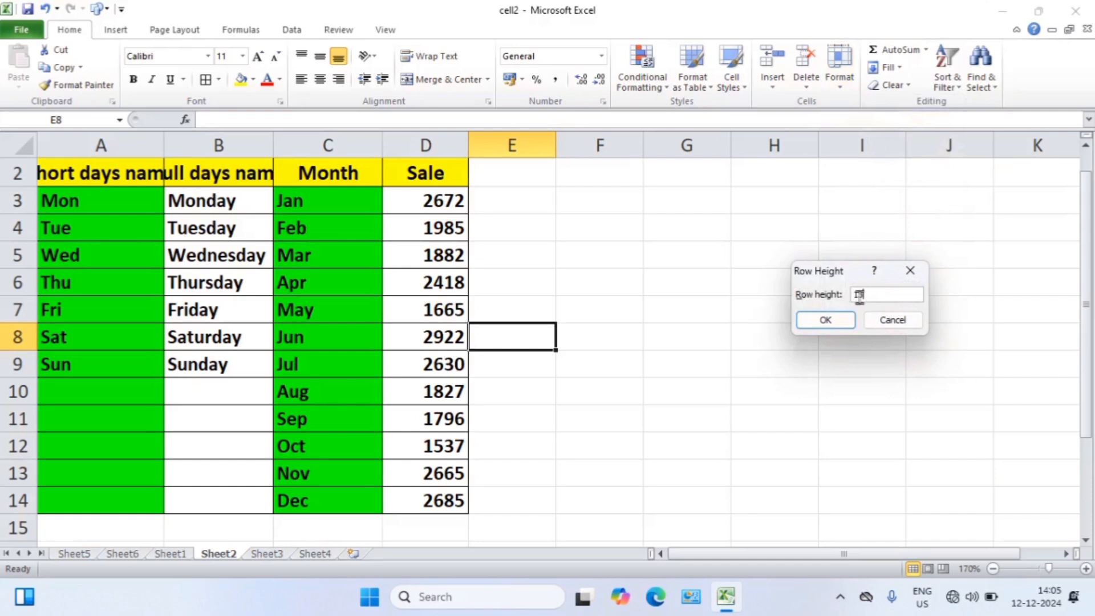
{"action": "left_click", "coordinate": [875, 320]}
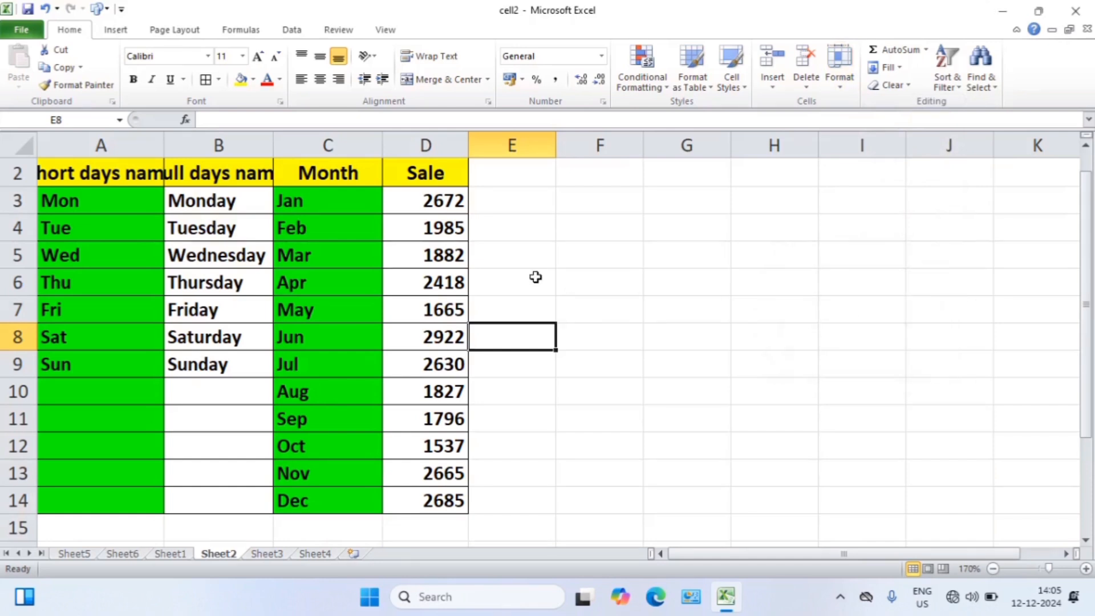
Step: Select row 3, the Monday row, check its row height setting, and cancel the dialog
{"action": "left_click", "coordinate": [19, 201]}
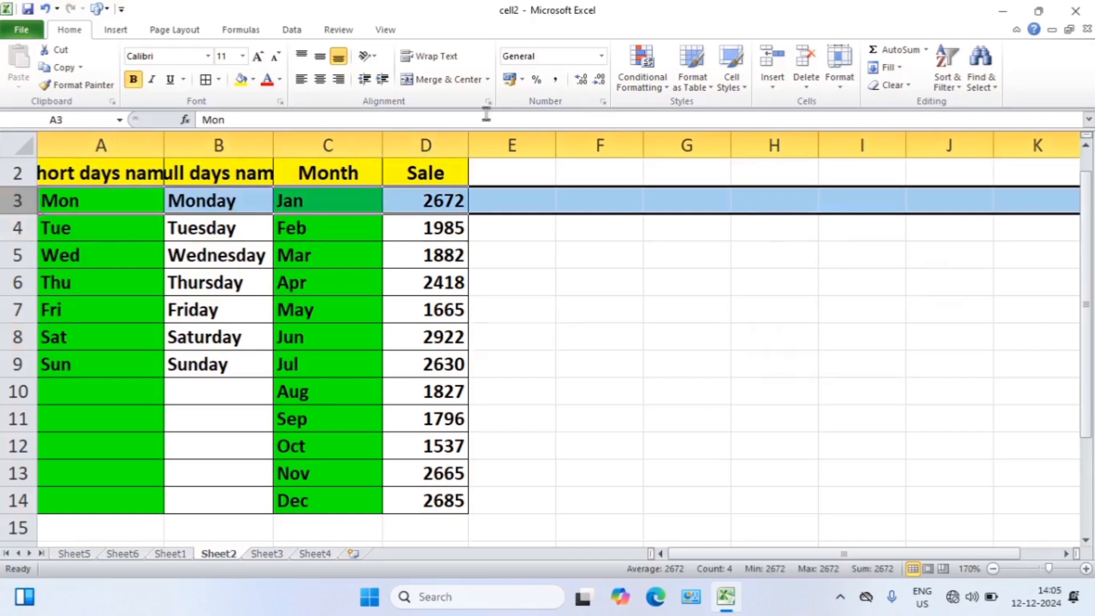
{"action": "left_click", "coordinate": [842, 80]}
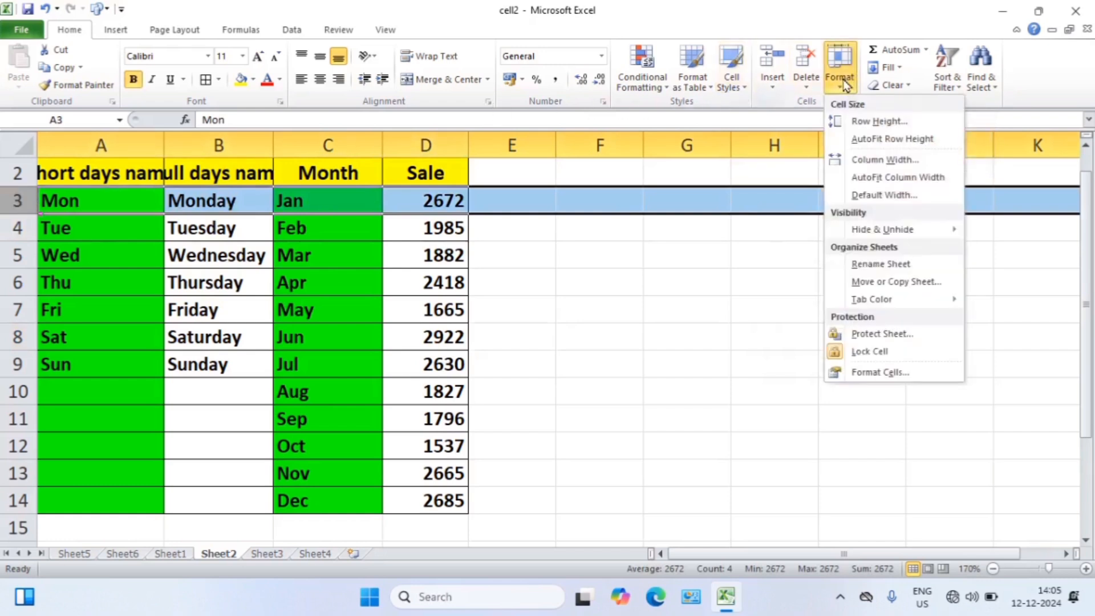
{"action": "left_click", "coordinate": [856, 121]}
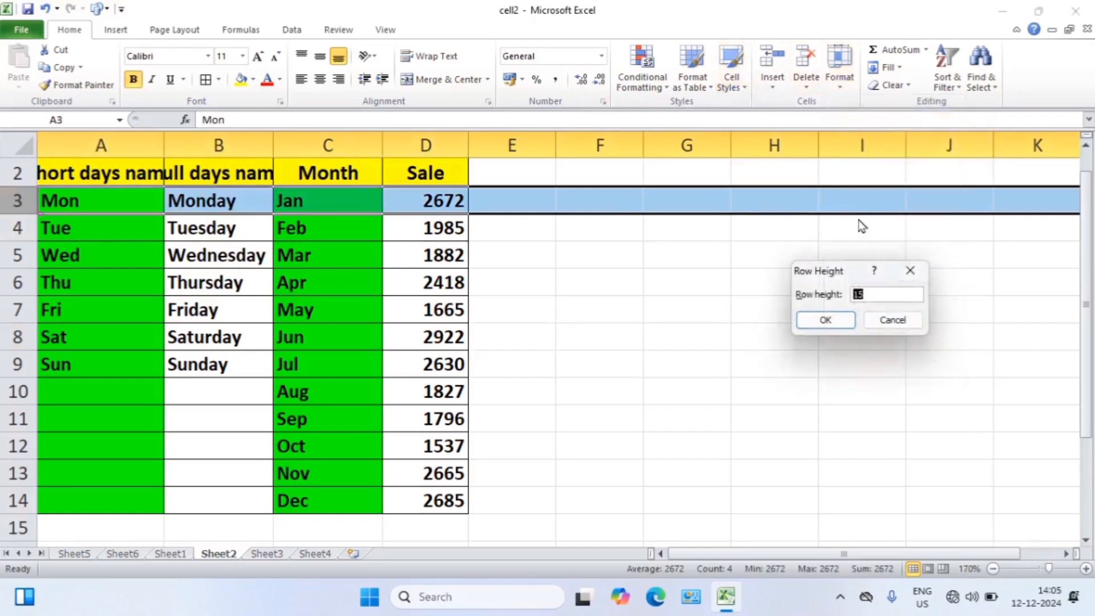
{"action": "left_click", "coordinate": [865, 294]}
{"action": "left_click", "coordinate": [878, 323]}
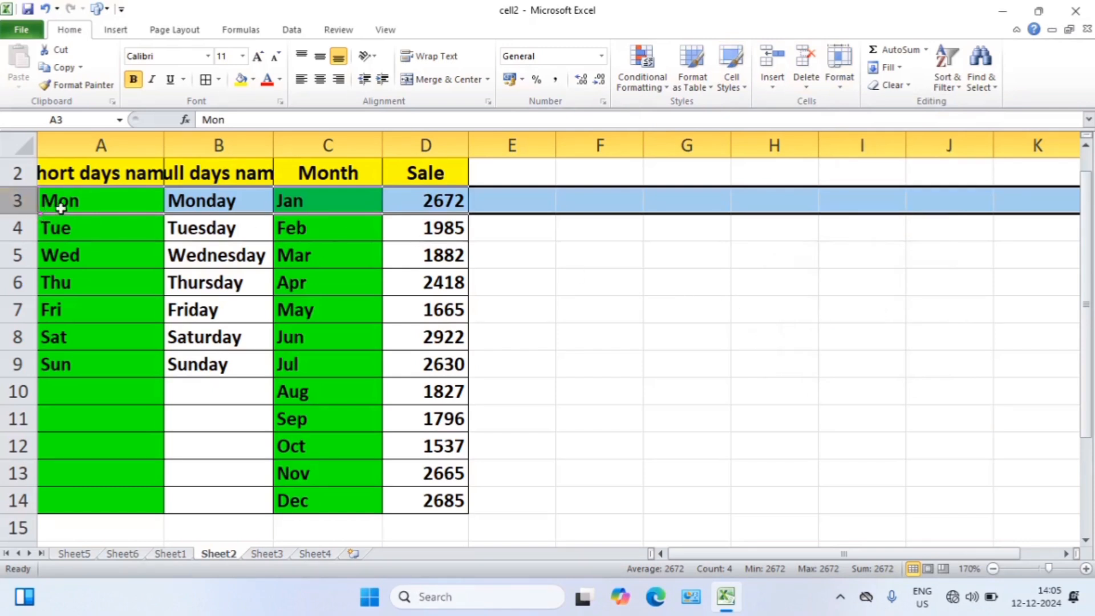
{"action": "left_click", "coordinate": [840, 72]}
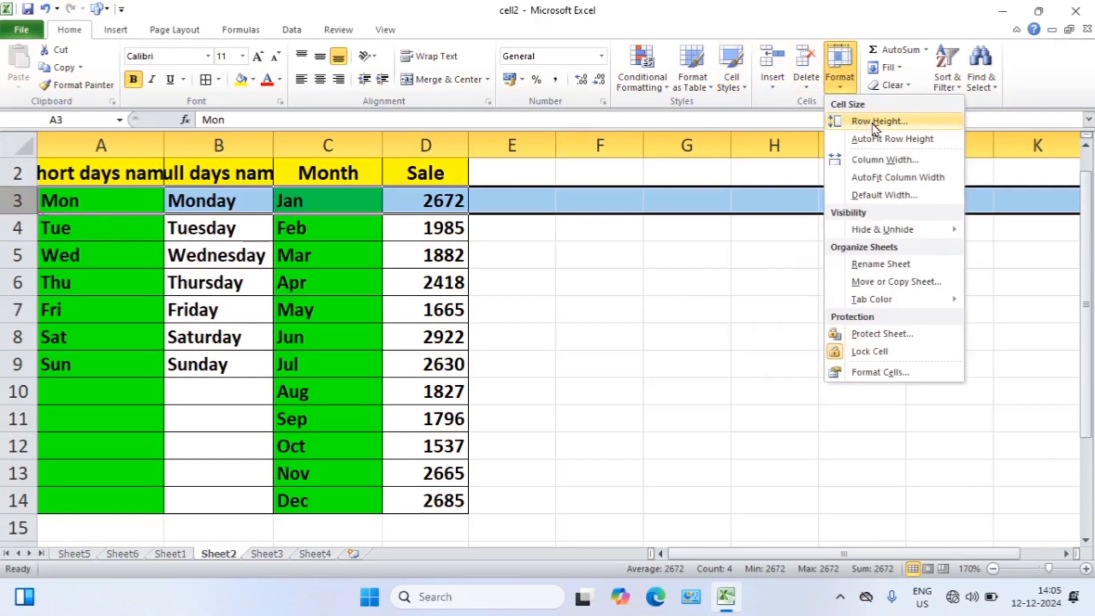
{"action": "left_click", "coordinate": [637, 264]}
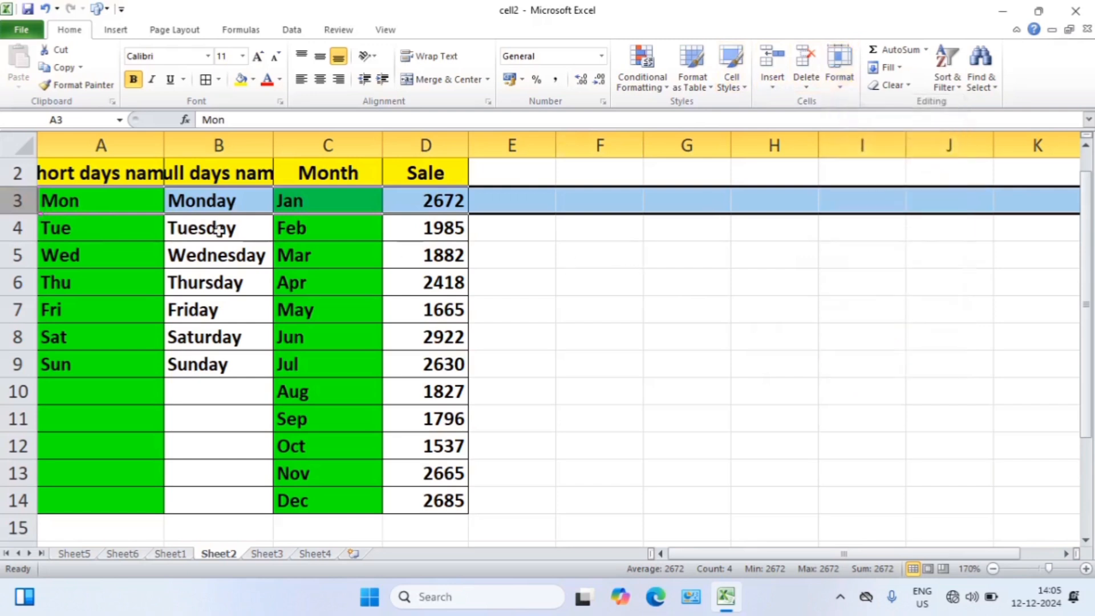
Step: Select rows 3 to 8, Monday through Saturday, and set their row height to 12
{"action": "left_click_drag", "start_coordinate": [9, 205], "coordinate": [8, 501]}
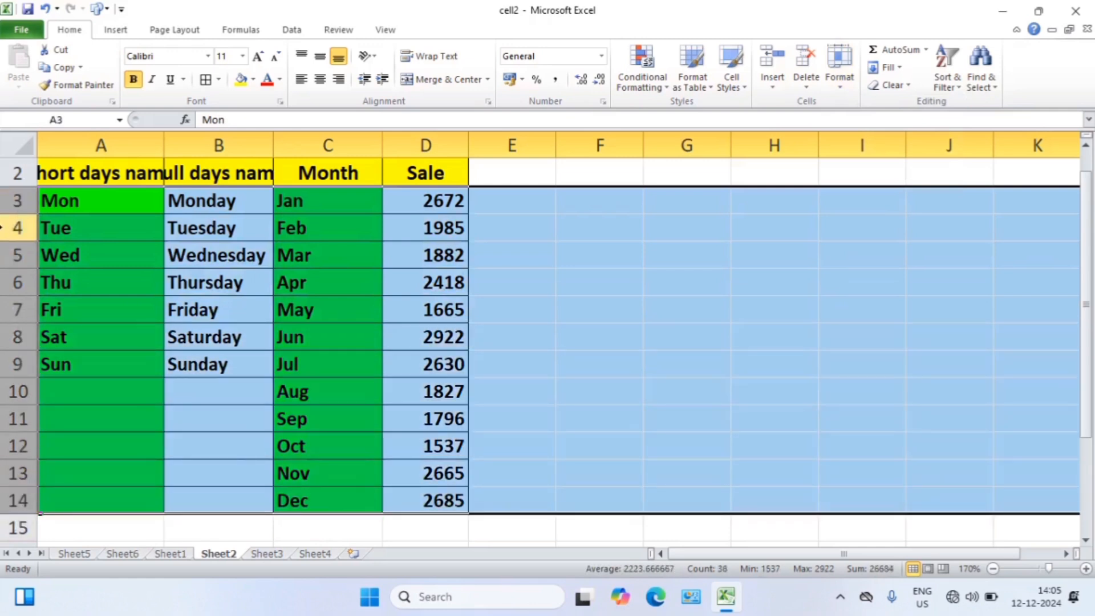
{"action": "left_click_drag", "start_coordinate": [3, 208], "coordinate": [2, 336]}
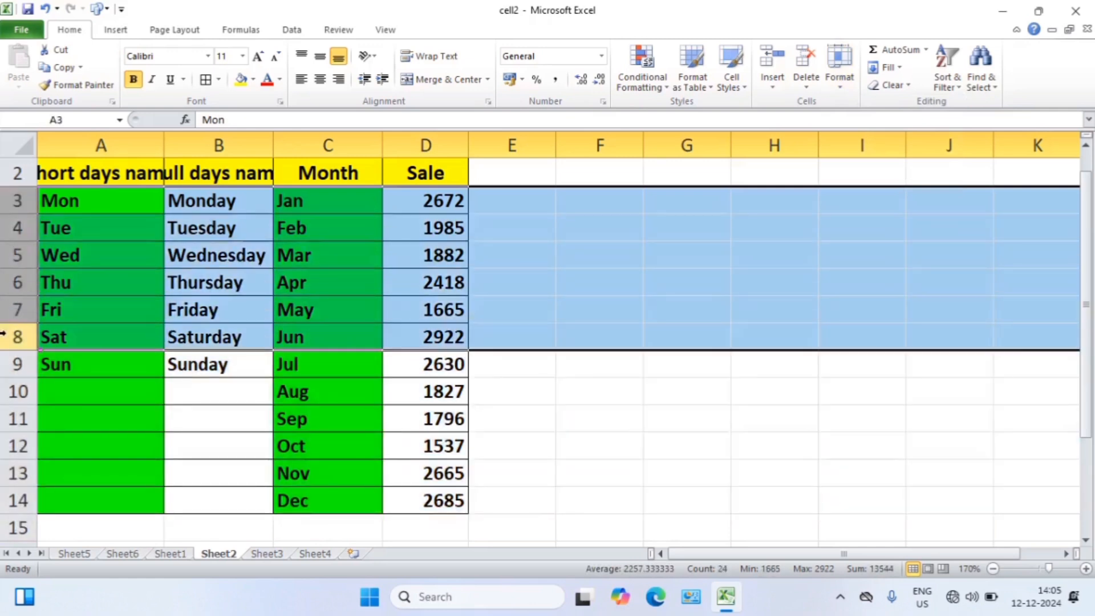
{"action": "left_click", "coordinate": [833, 77]}
{"action": "left_click", "coordinate": [848, 122]}
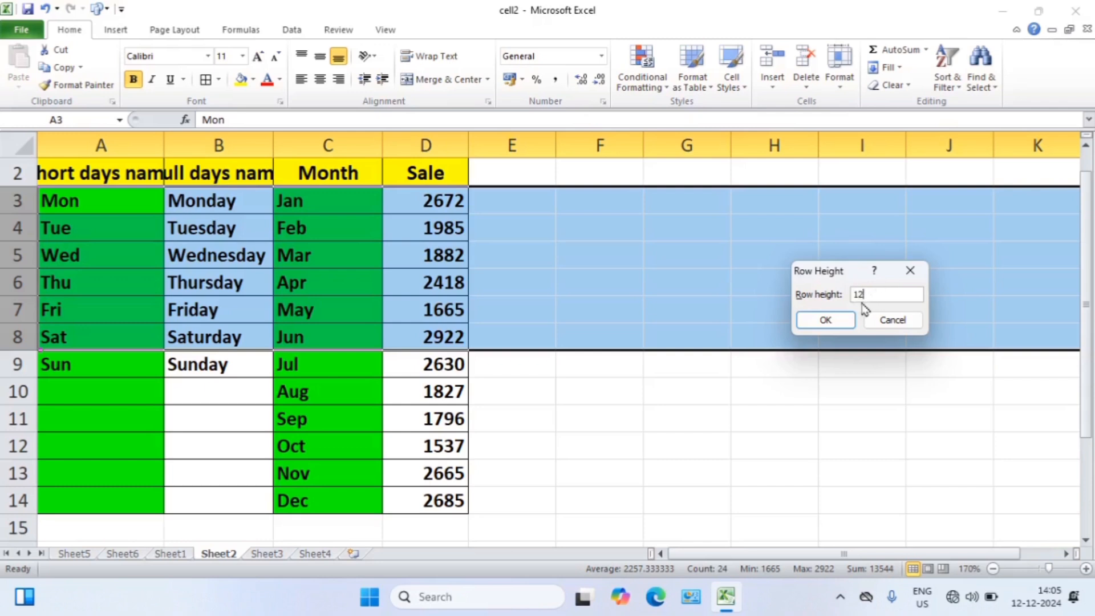
{"action": "left_click", "coordinate": [825, 320]}
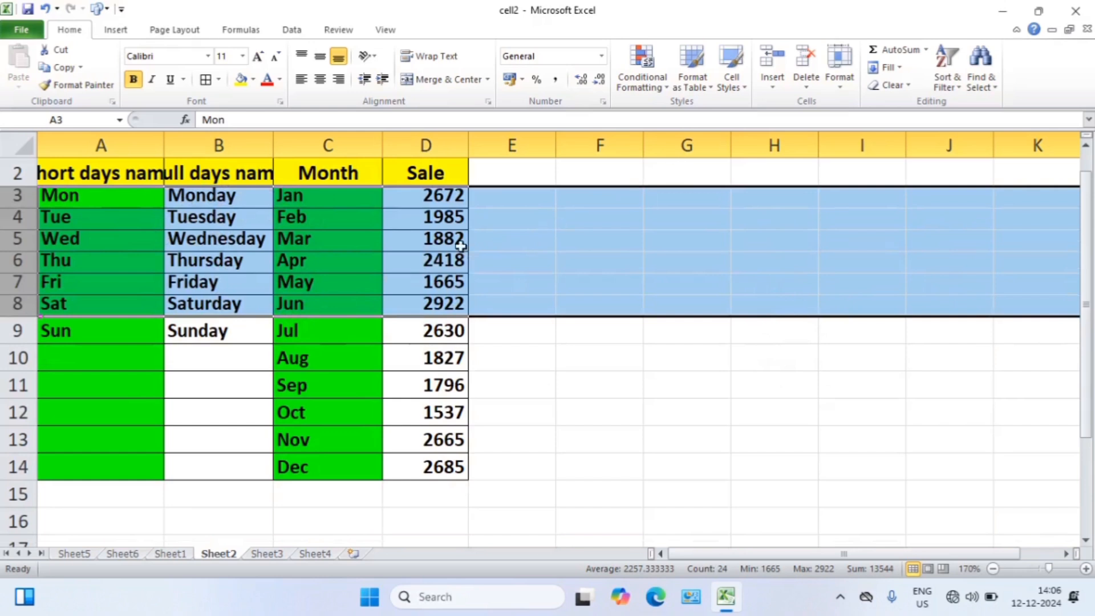
Step: Reselect rows 3 to 8 and set their row height to 17
{"action": "left_click", "coordinate": [17, 195]}
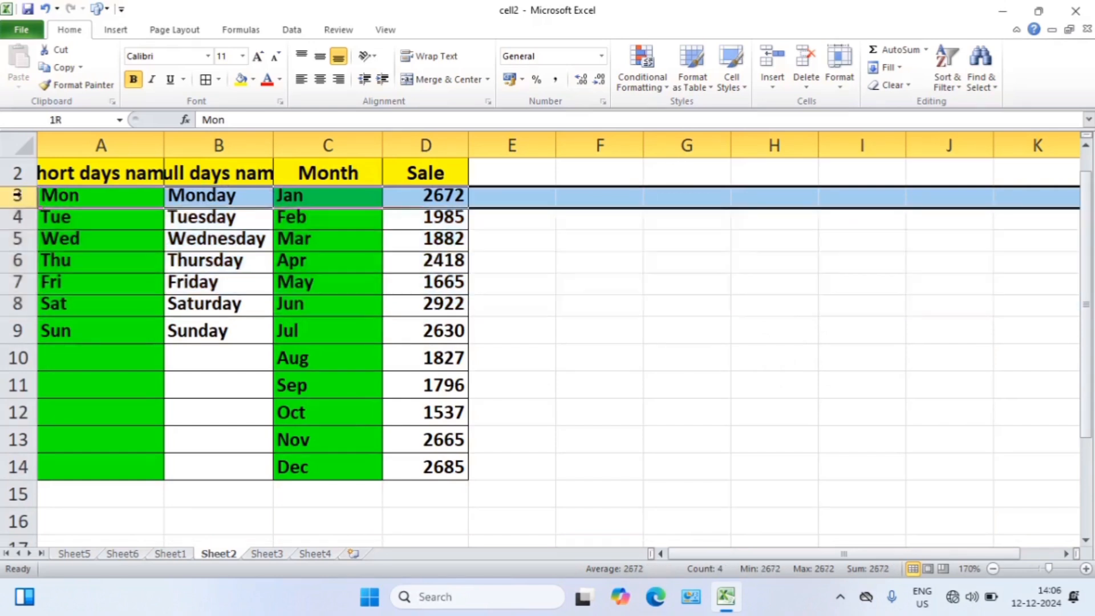
{"action": "left_click_drag", "start_coordinate": [17, 195], "coordinate": [17, 303]}
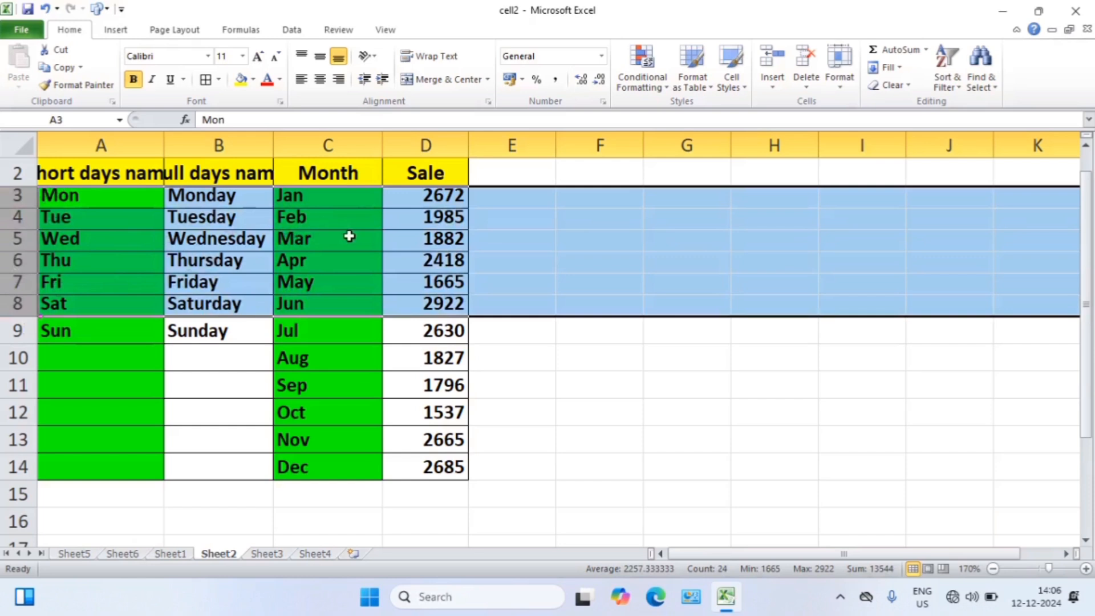
{"action": "left_click", "coordinate": [839, 71]}
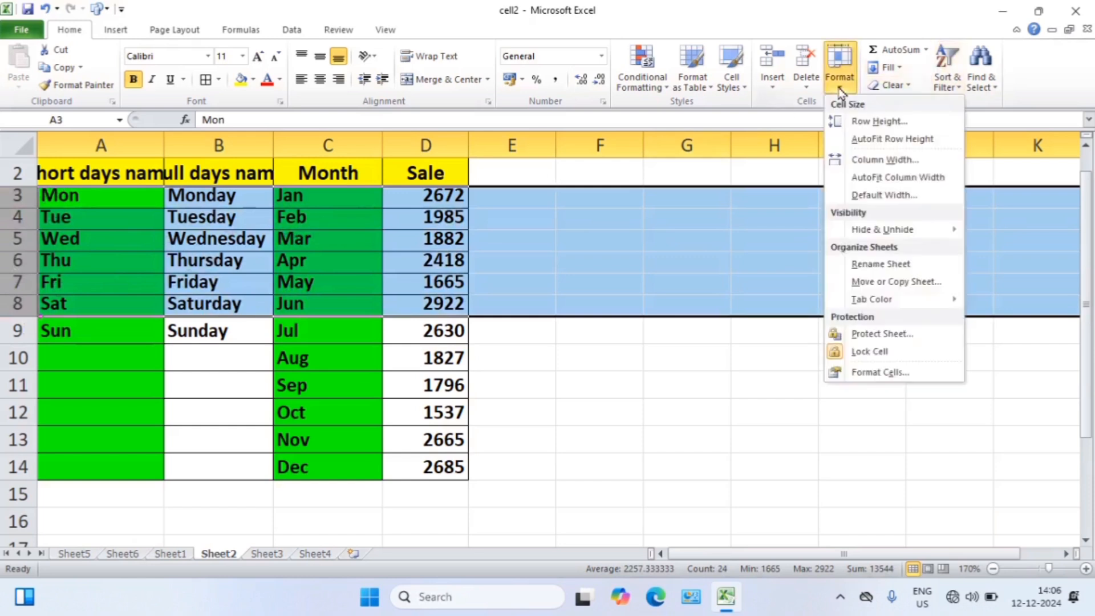
{"action": "left_click", "coordinate": [859, 126]}
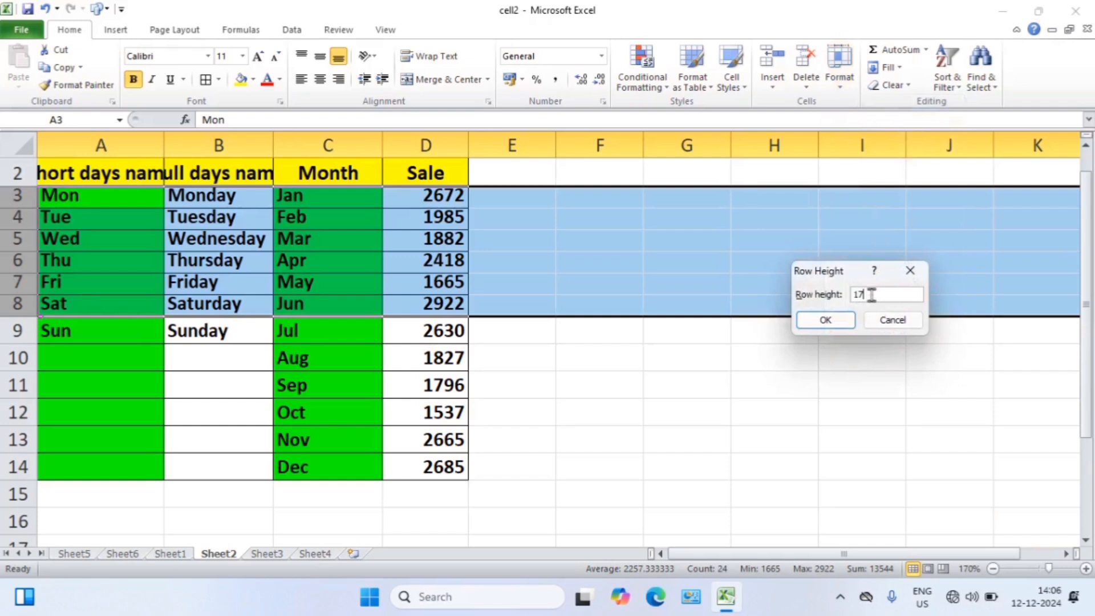
{"action": "type", "text": "17"}
{"action": "left_click", "coordinate": [837, 320]}
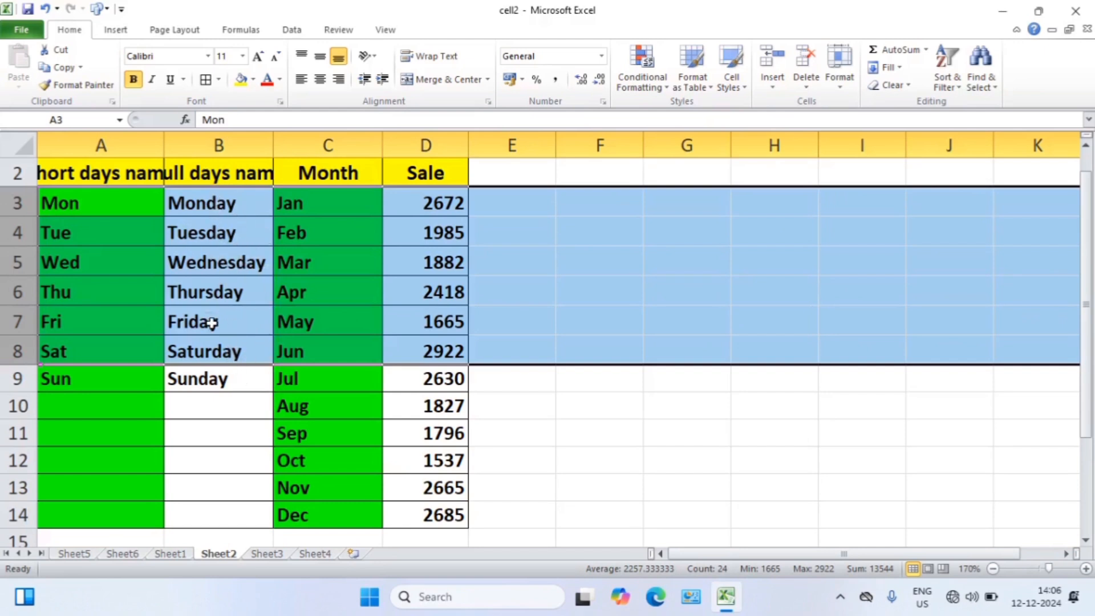
Step: Check the row height setting of rows 3 to 8 and close the dialog without changing it
{"action": "left_click", "coordinate": [834, 91]}
{"action": "left_click", "coordinate": [852, 117]}
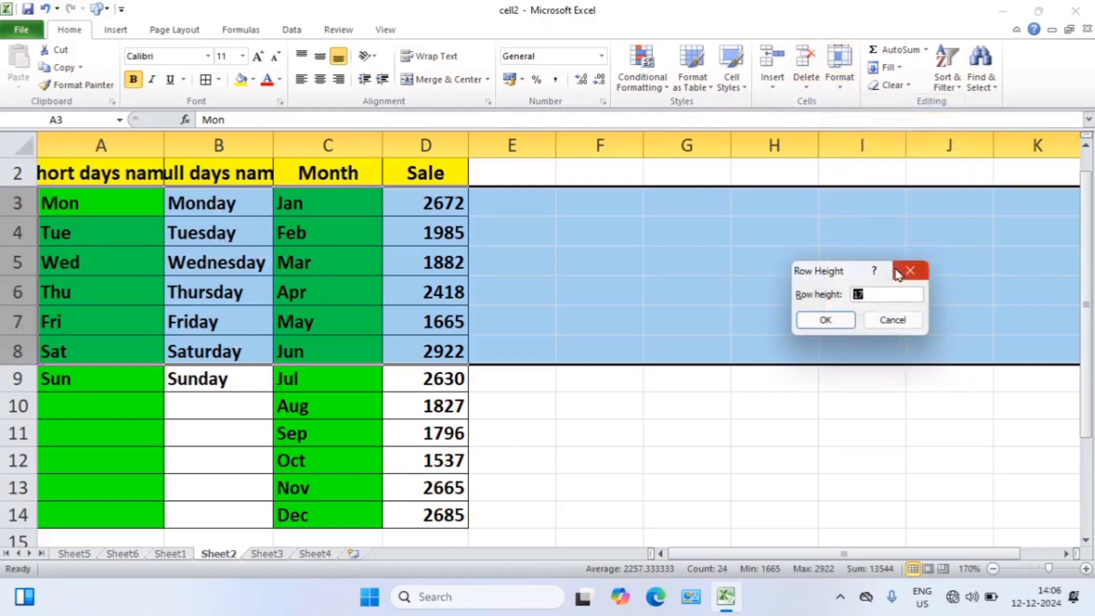
{"action": "left_click", "coordinate": [907, 273]}
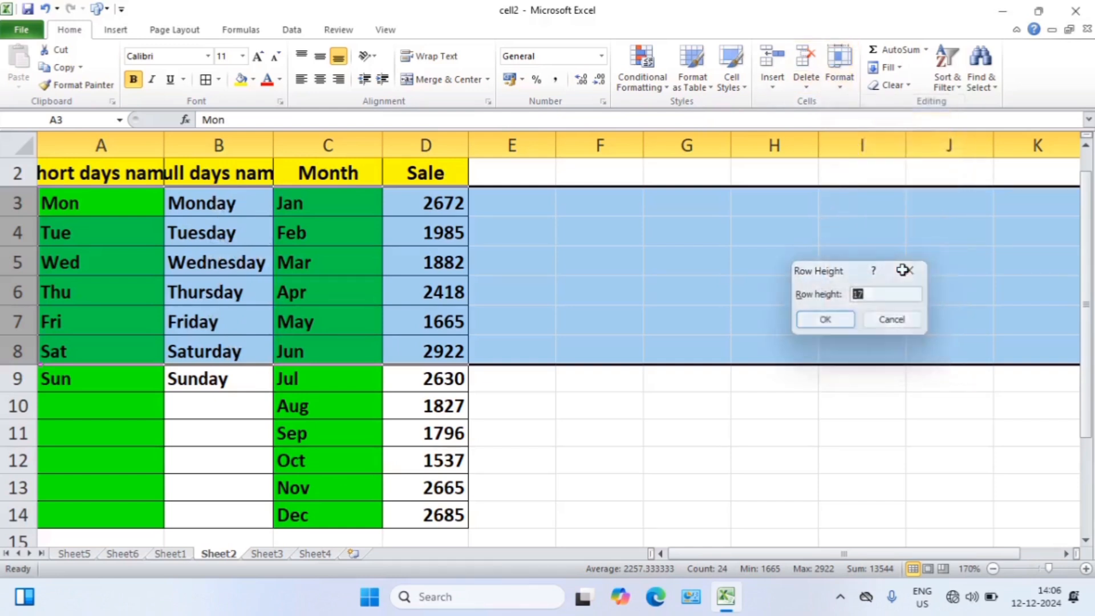
Step: Select rows 3 to 9, Monday through Sunday, and apply AutoFit Row Height
{"action": "left_click", "coordinate": [836, 90]}
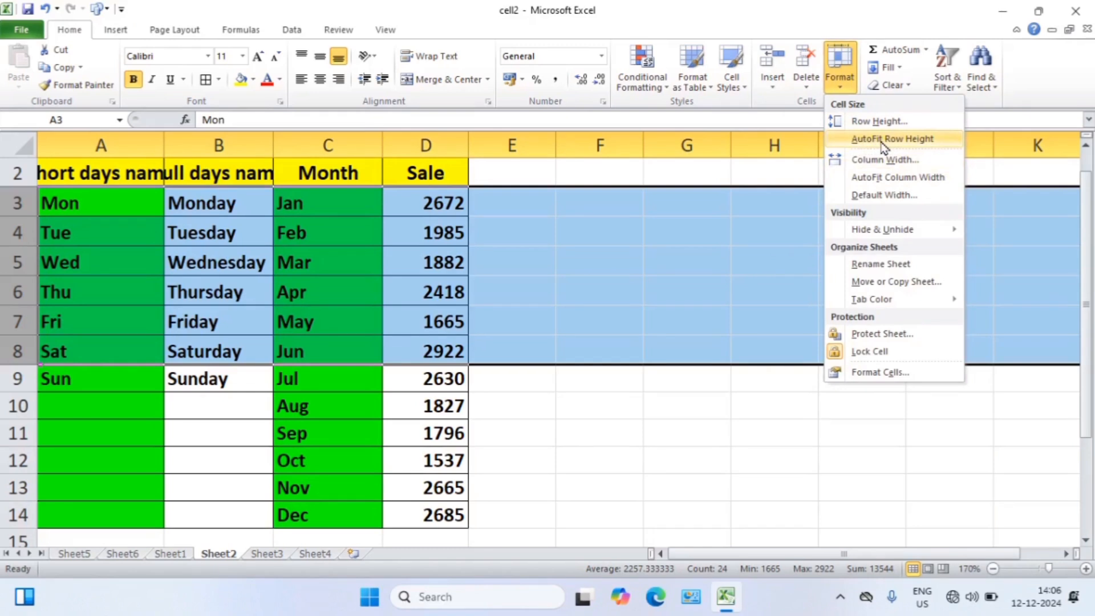
{"action": "left_click", "coordinate": [612, 191]}
{"action": "left_click_drag", "start_coordinate": [20, 203], "coordinate": [22, 375]}
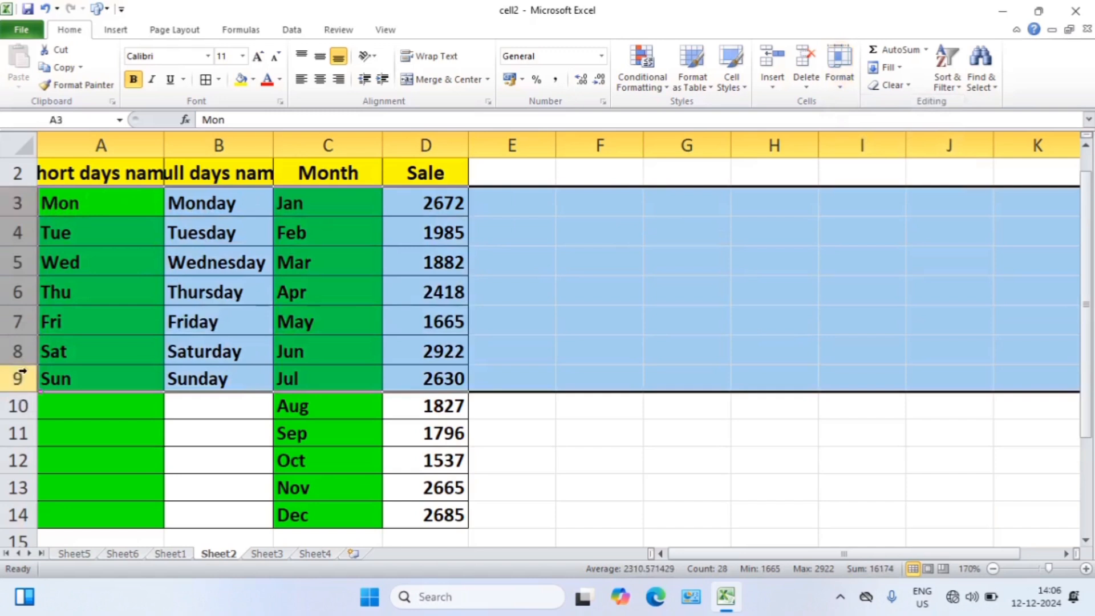
{"action": "left_click", "coordinate": [840, 71]}
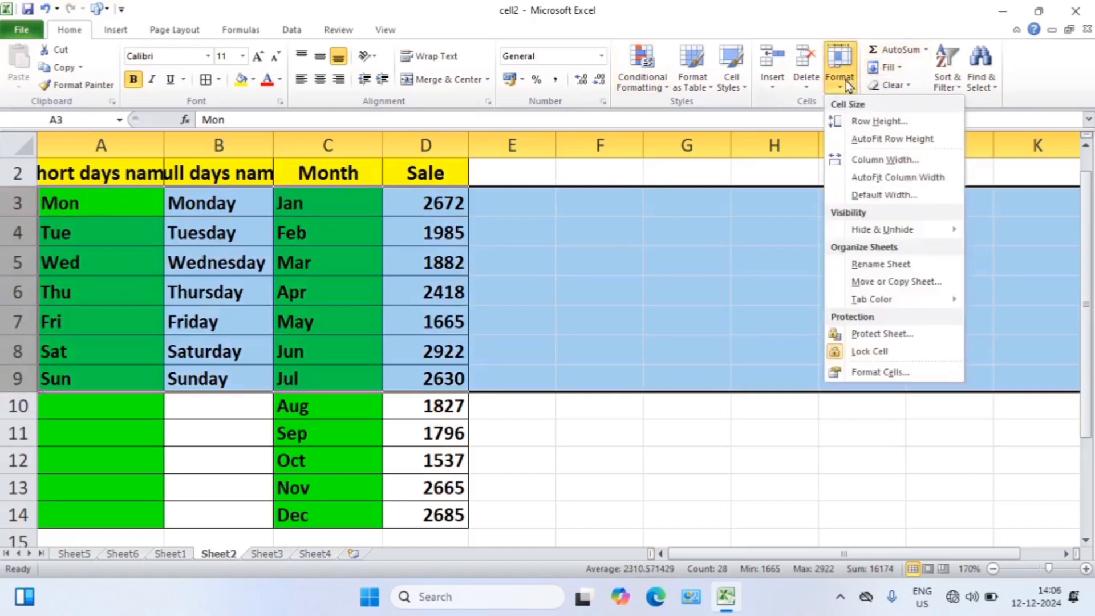
{"action": "left_click", "coordinate": [887, 142]}
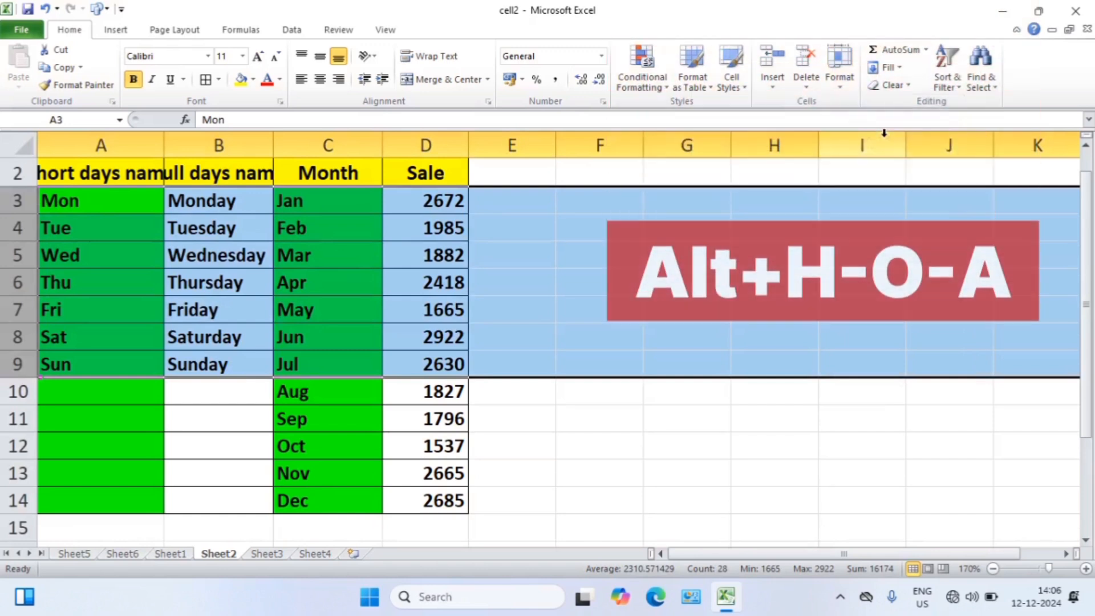
Step: Undo the row height AutoFit and apply AutoFit Row Height to rows 3 to 9 again
{"action": "key", "text": "alt+h"}
{"action": "key", "text": "o"}
{"action": "key", "text": "a"}
{"action": "key", "text": "alt+h"}
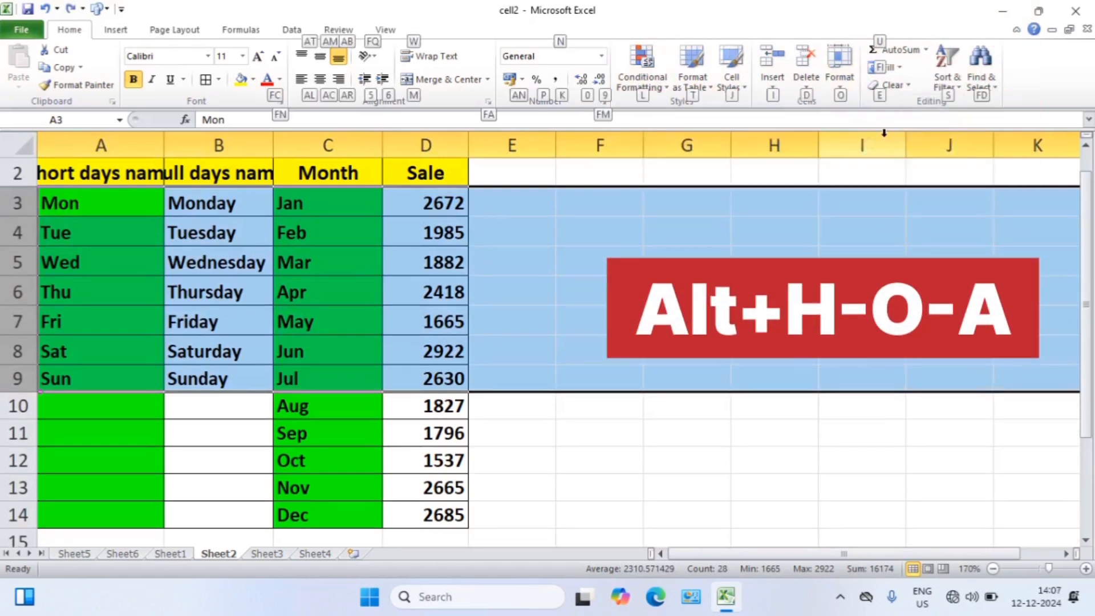
{"action": "key", "text": "o"}
{"action": "key", "text": "a"}
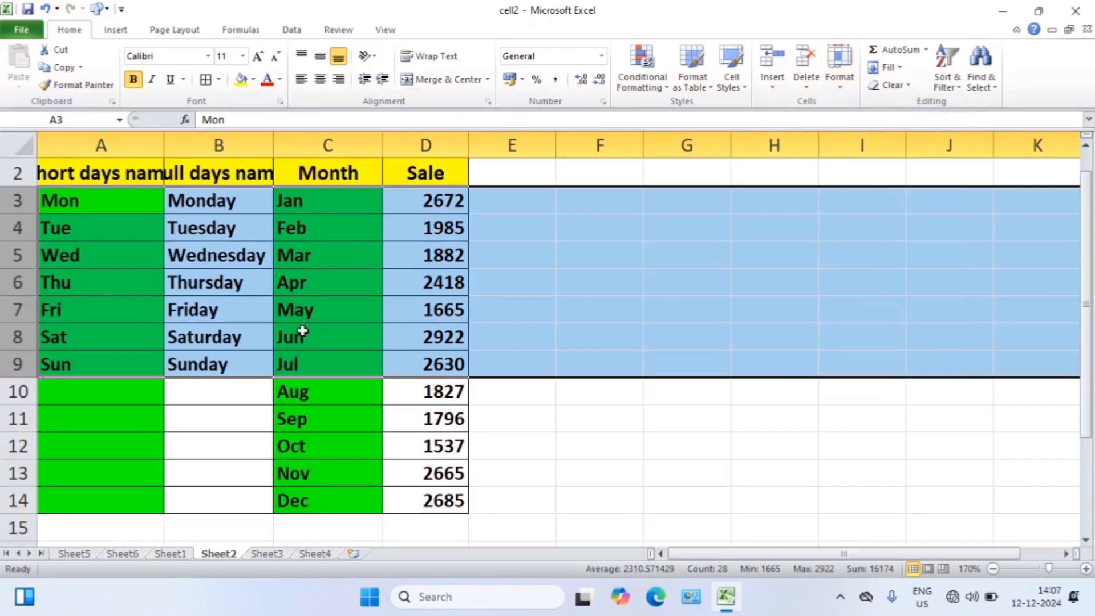
Step: Select the empty column F, check its column width setting, and dismiss the dialog
{"action": "left_click", "coordinate": [399, 262]}
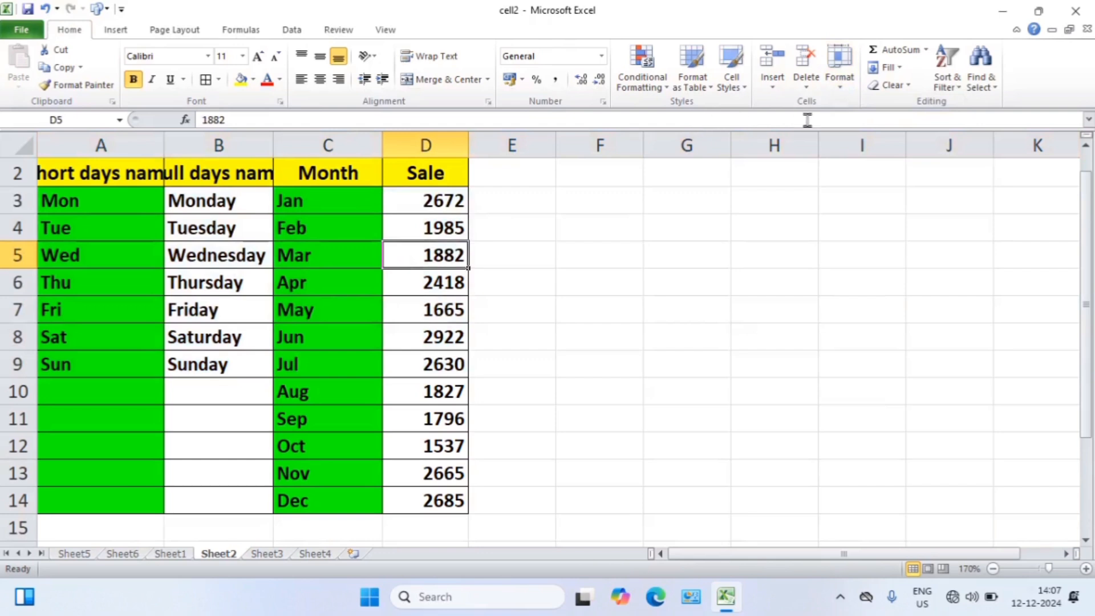
{"action": "left_click", "coordinate": [843, 86]}
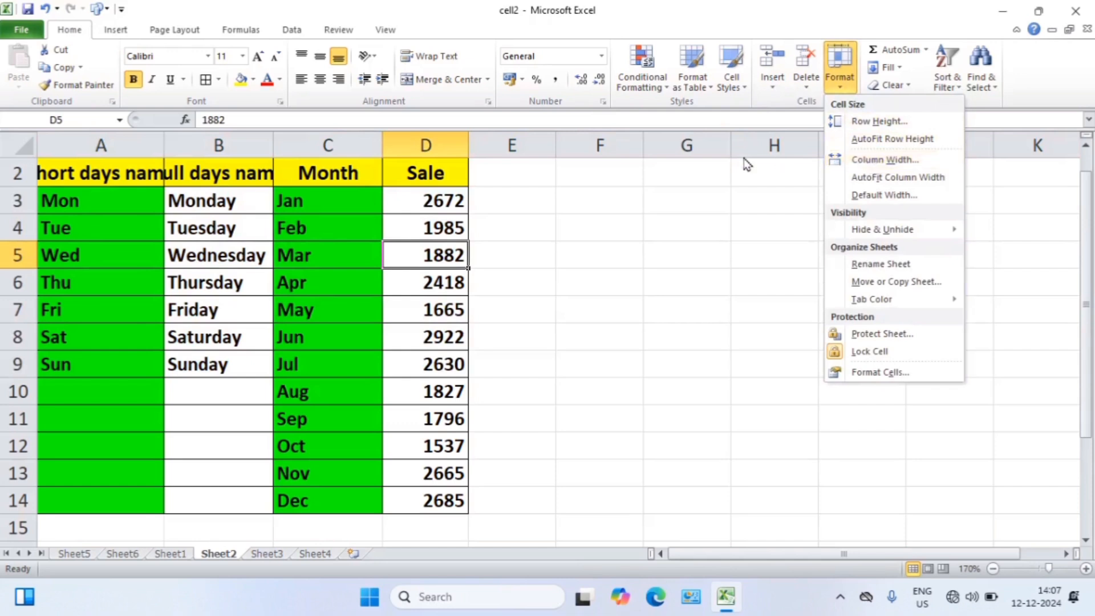
{"action": "left_click", "coordinate": [616, 155]}
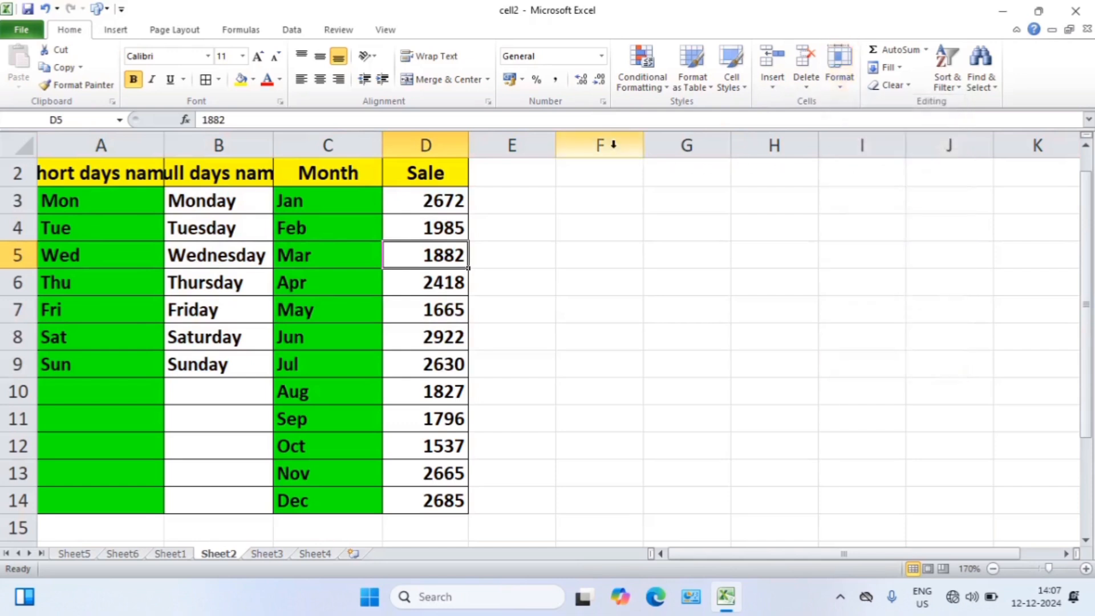
{"action": "left_click", "coordinate": [838, 82]}
{"action": "left_click", "coordinate": [600, 145]}
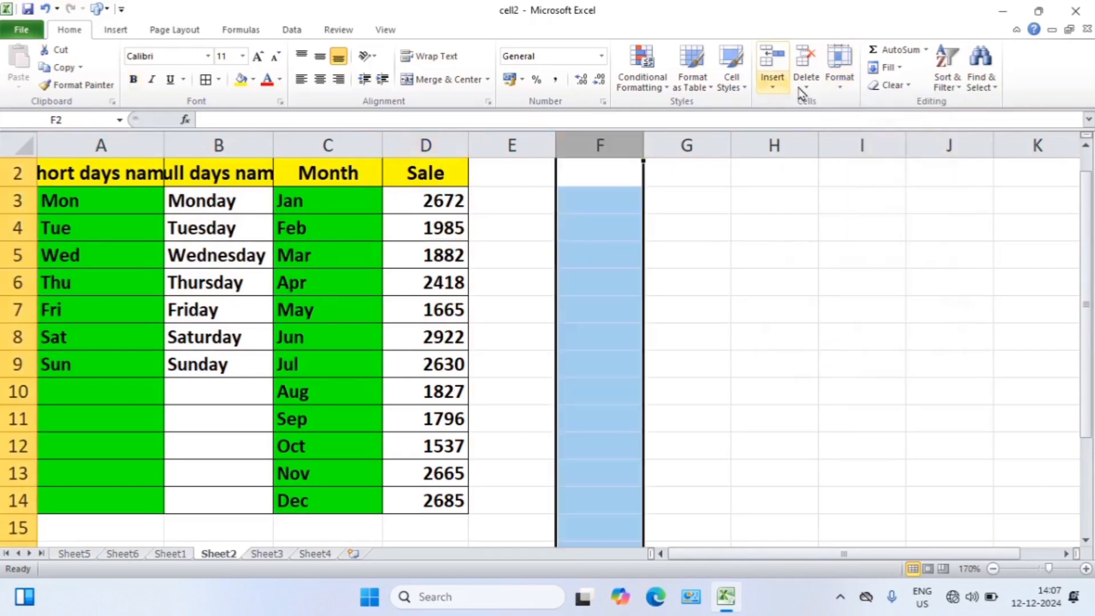
{"action": "left_click", "coordinate": [843, 83]}
{"action": "left_click", "coordinate": [866, 163]}
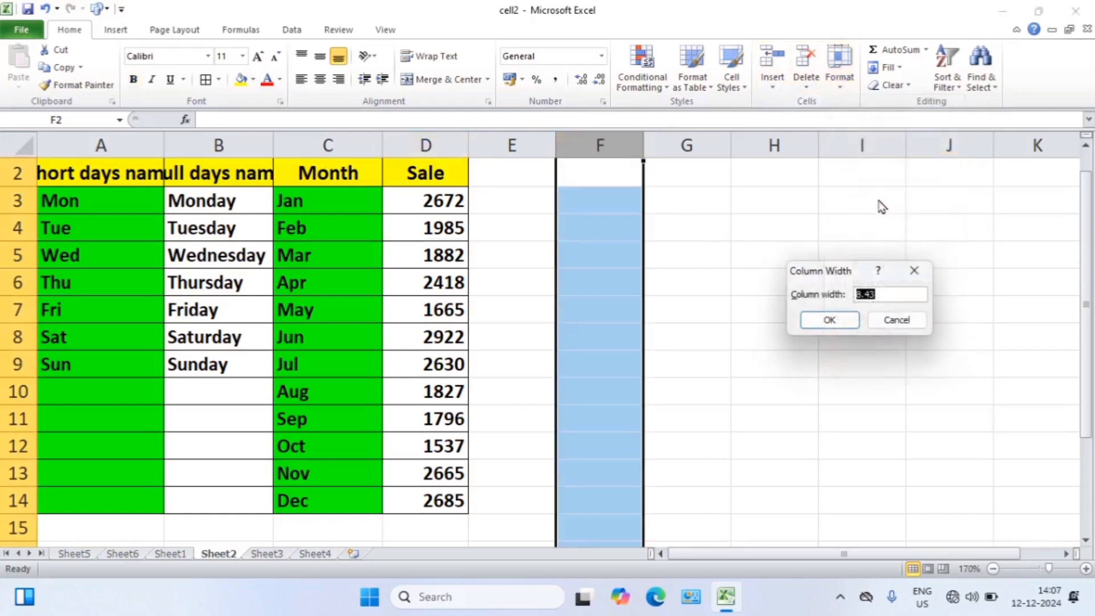
{"action": "left_click", "coordinate": [884, 296]}
{"action": "left_click", "coordinate": [881, 332]}
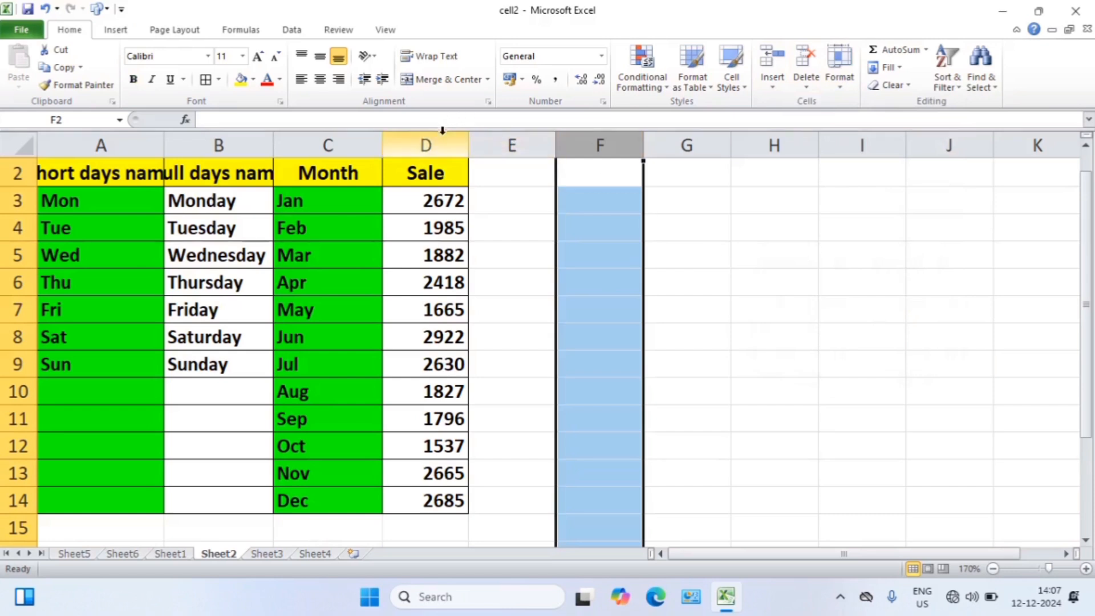
Step: Select columns B to D and give all three the same column width
{"action": "left_click", "coordinate": [442, 144]}
{"action": "left_click", "coordinate": [599, 145]}
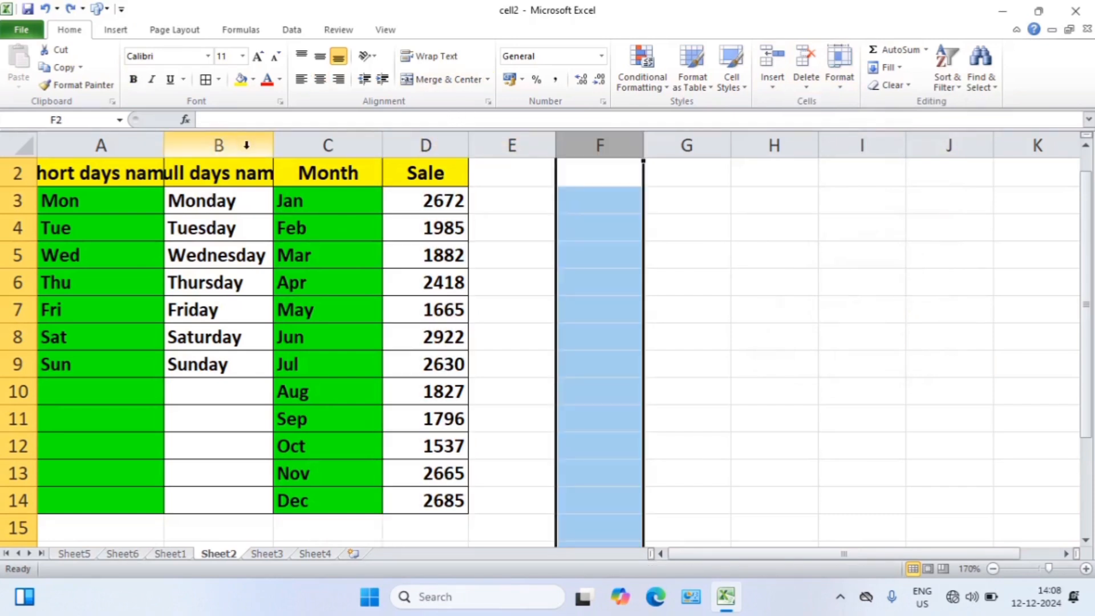
{"action": "left_click_drag", "start_coordinate": [249, 144], "coordinate": [403, 143]}
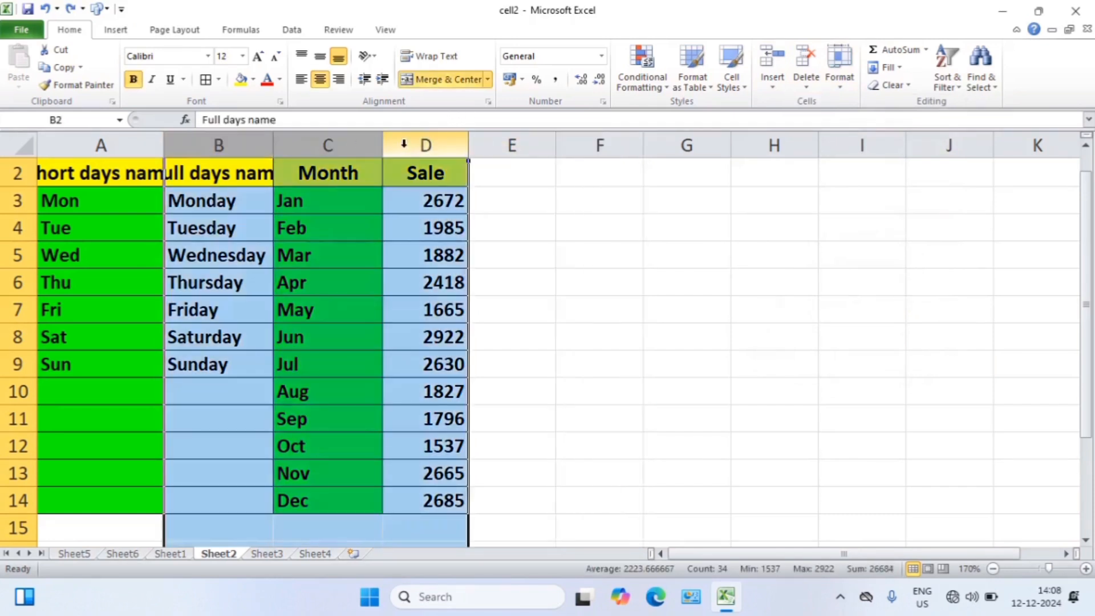
{"action": "left_click", "coordinate": [839, 79]}
{"action": "left_click", "coordinate": [861, 161]}
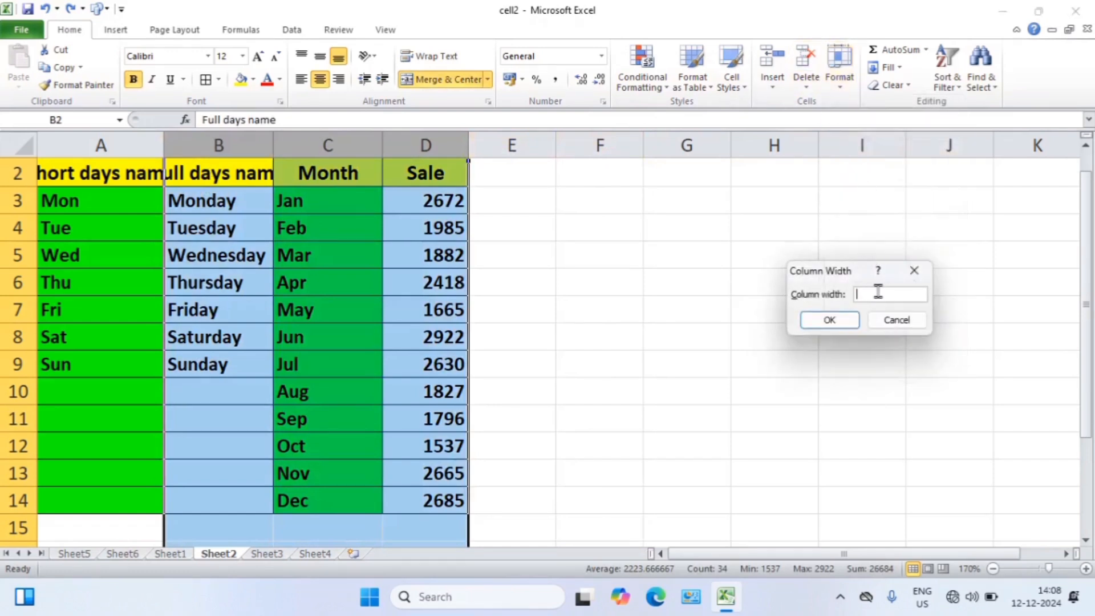
{"action": "left_click", "coordinate": [829, 320]}
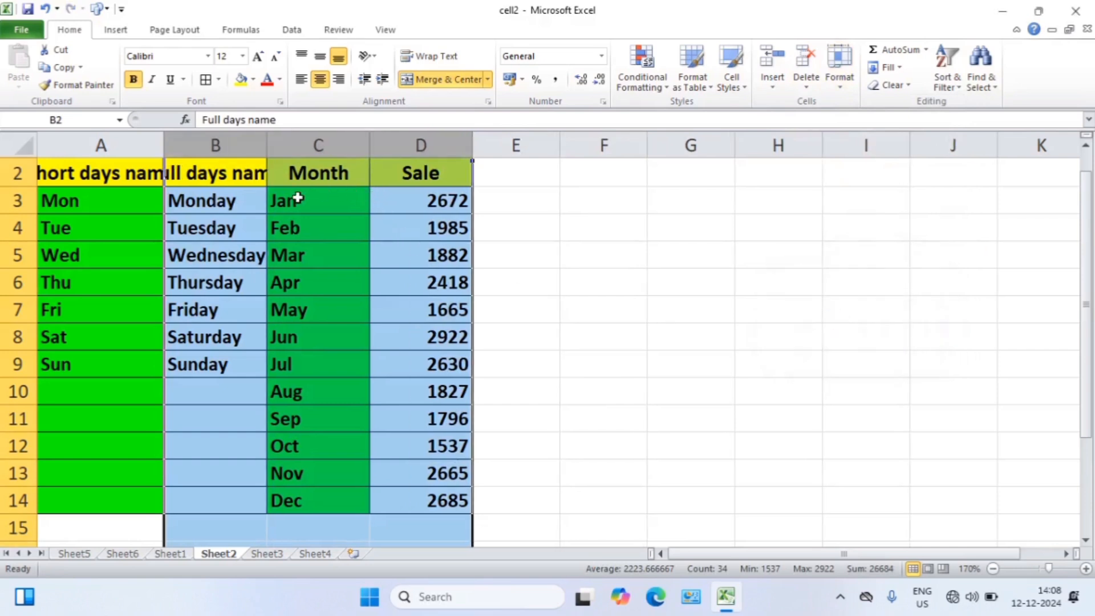
{"action": "left_click", "coordinate": [412, 218]}
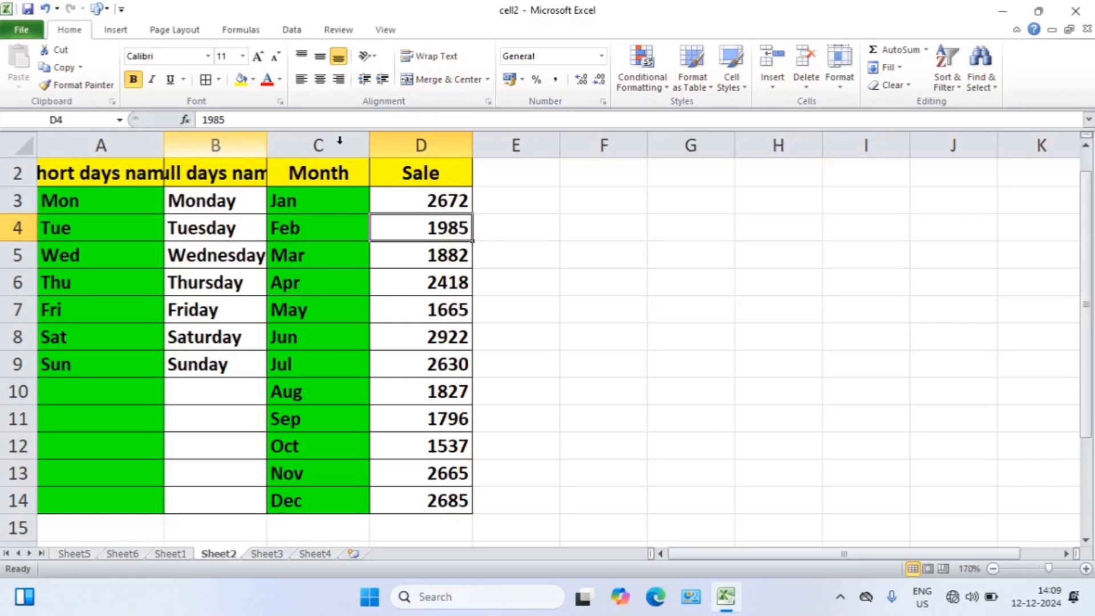
{"action": "left_click", "coordinate": [840, 80]}
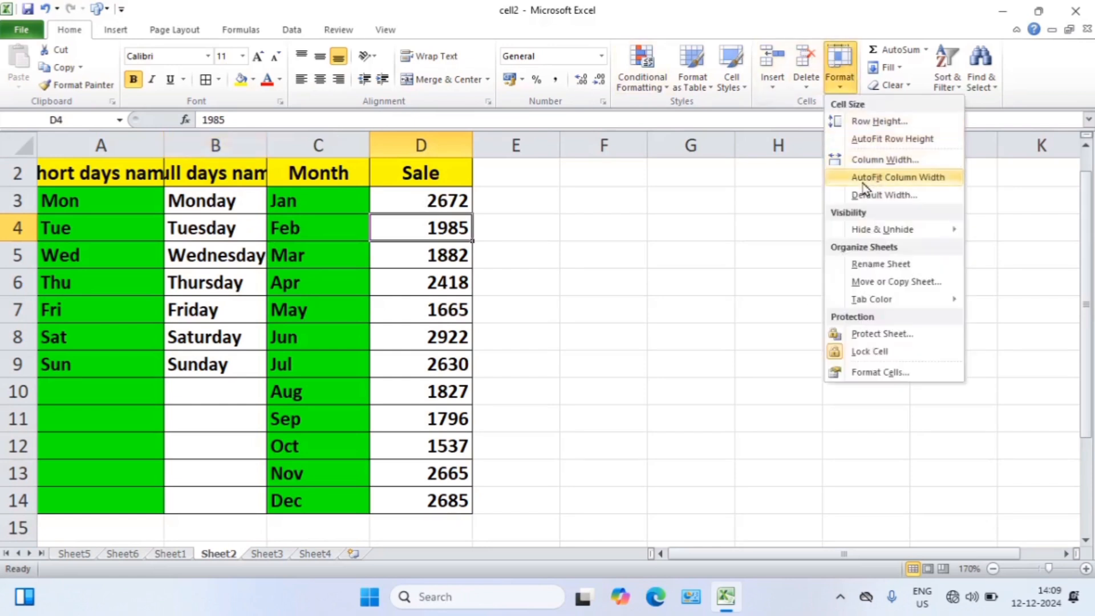
{"action": "left_click", "coordinate": [689, 213]}
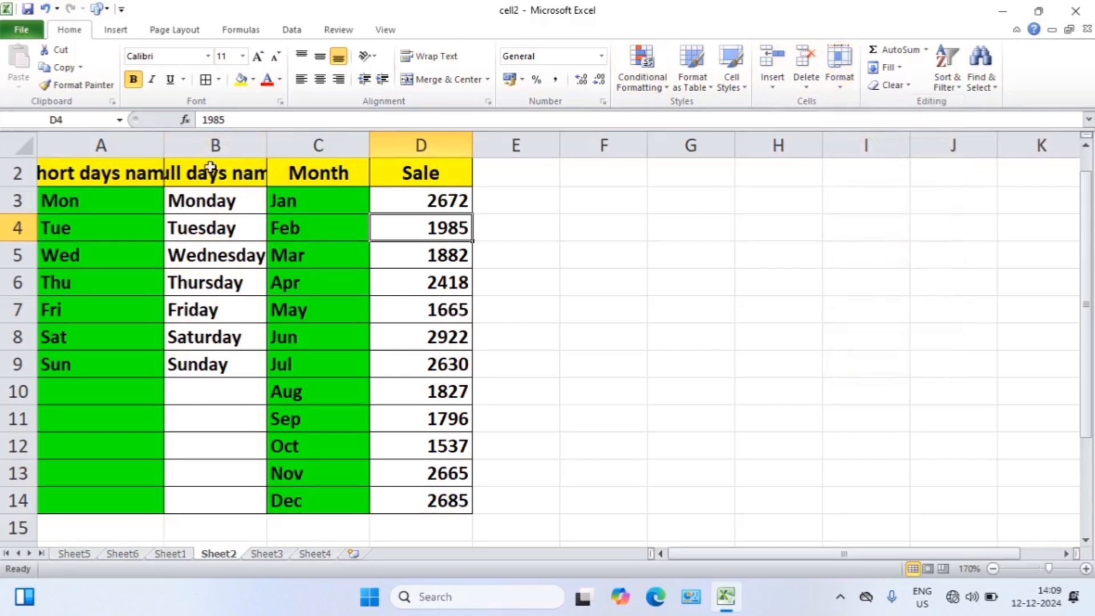
Step: Widen column A to show the full "Short days name" header, and narrow the Month column C
{"action": "left_click", "coordinate": [143, 165]}
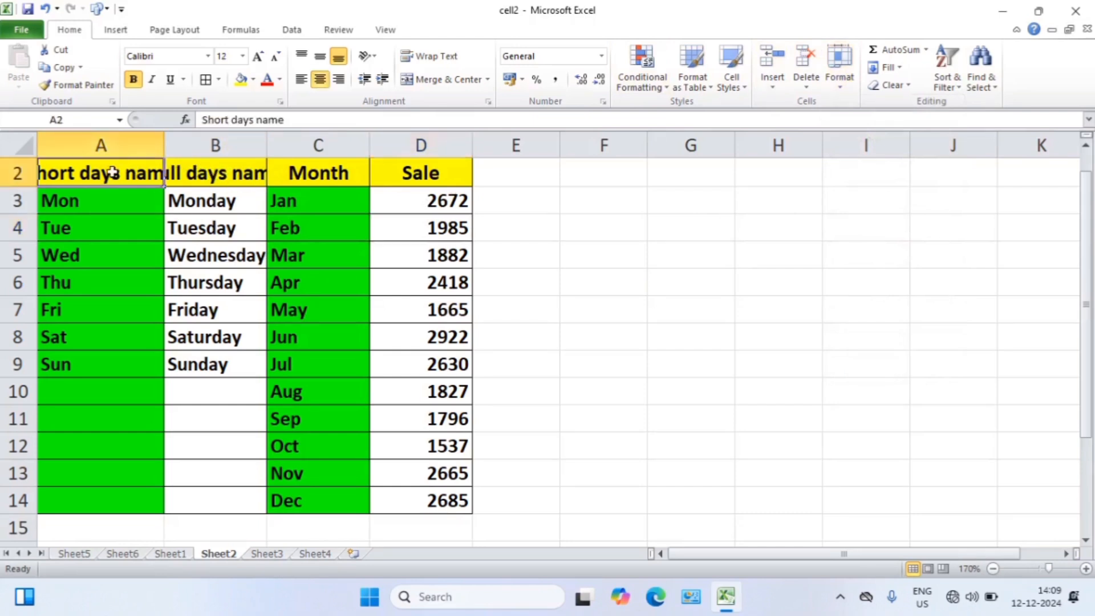
{"action": "left_click", "coordinate": [351, 167]}
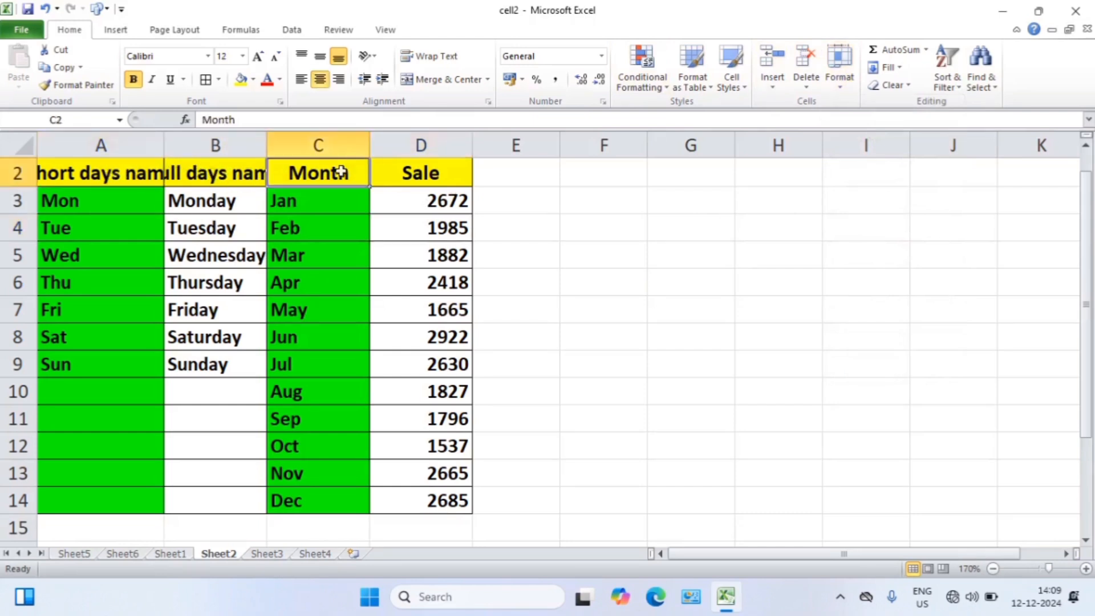
{"action": "left_click", "coordinate": [218, 178]}
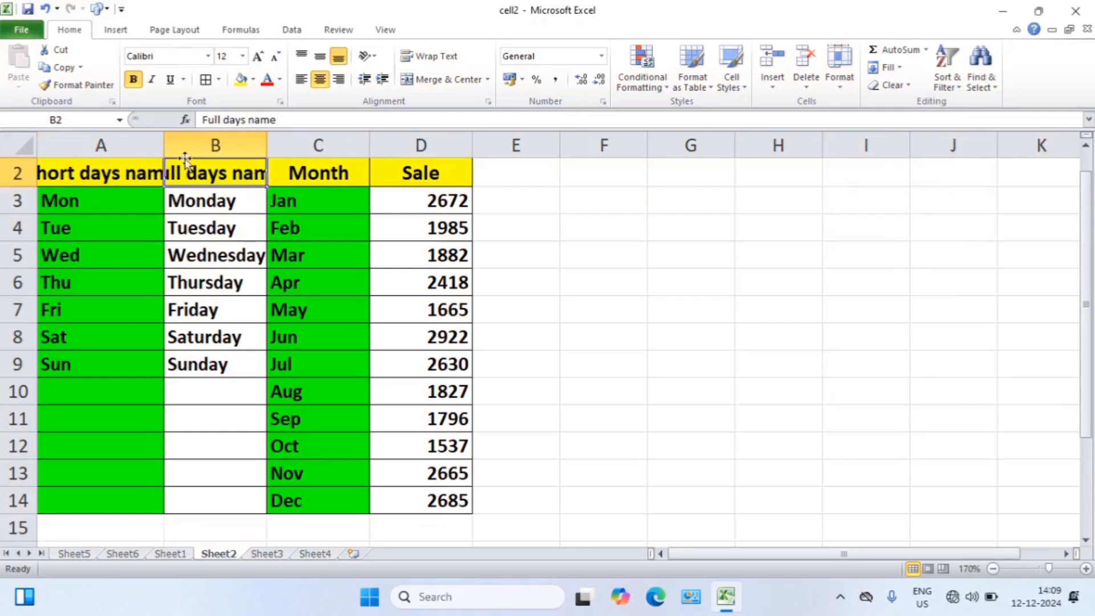
{"action": "left_click_drag", "start_coordinate": [164, 145], "coordinate": [213, 153]}
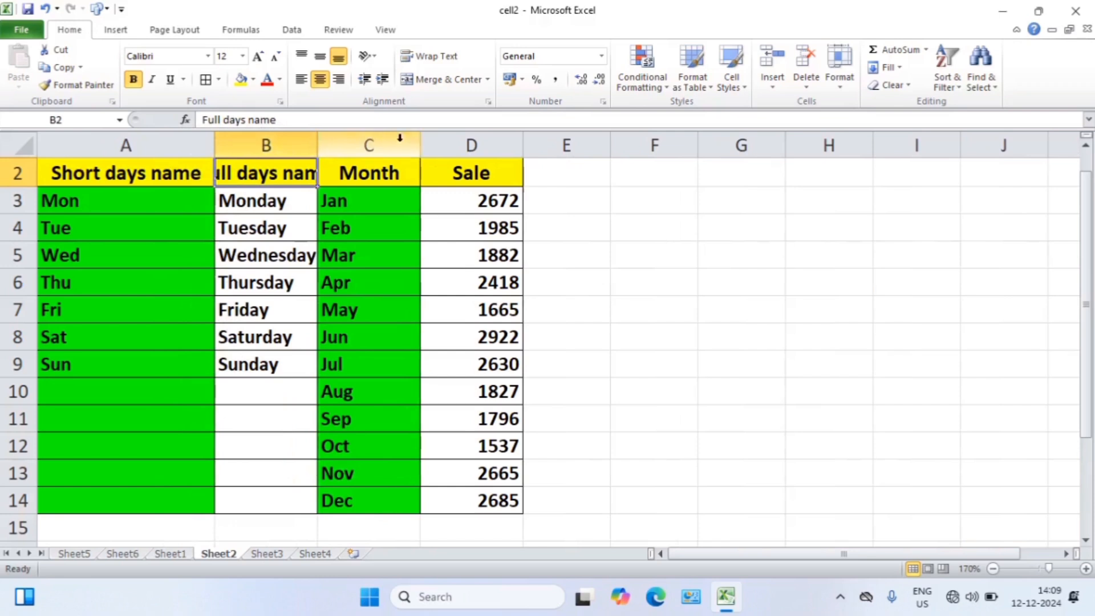
{"action": "left_click_drag", "start_coordinate": [414, 151], "coordinate": [390, 147]}
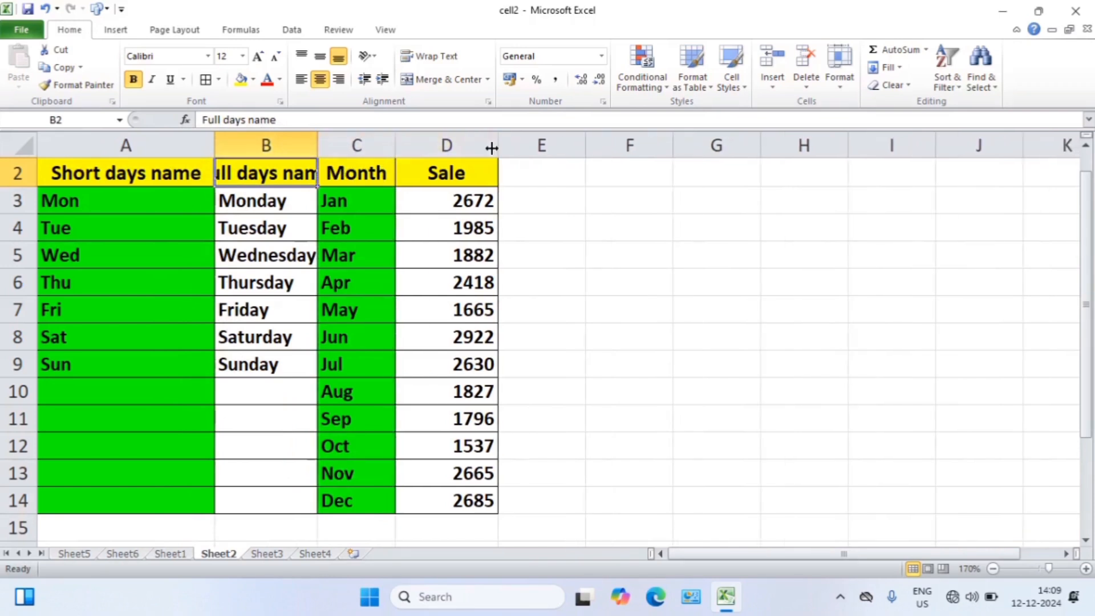
Step: Undo the last two manual width changes to columns A and C
{"action": "key", "text": "ctrl+z"}
{"action": "key", "text": "ctrl+z"}
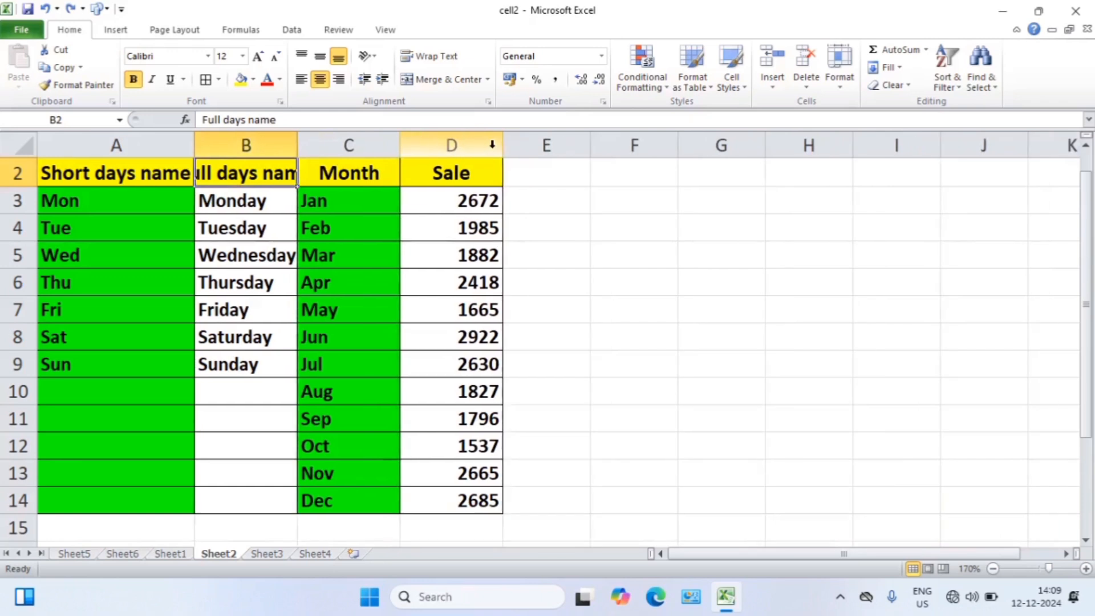
{"action": "left_click", "coordinate": [156, 140]}
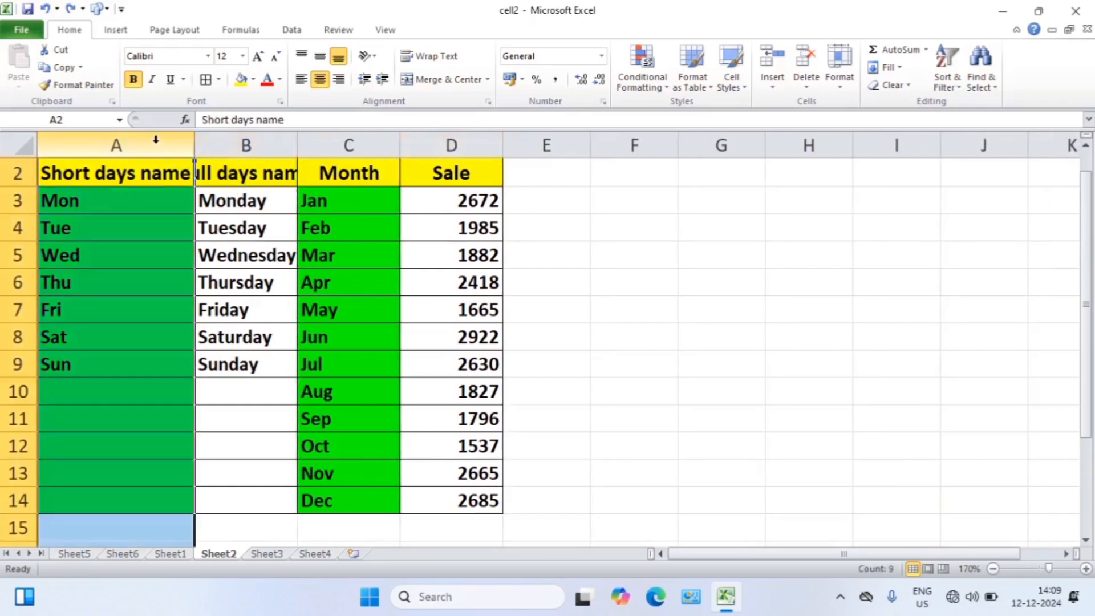
{"action": "left_click", "coordinate": [263, 173]}
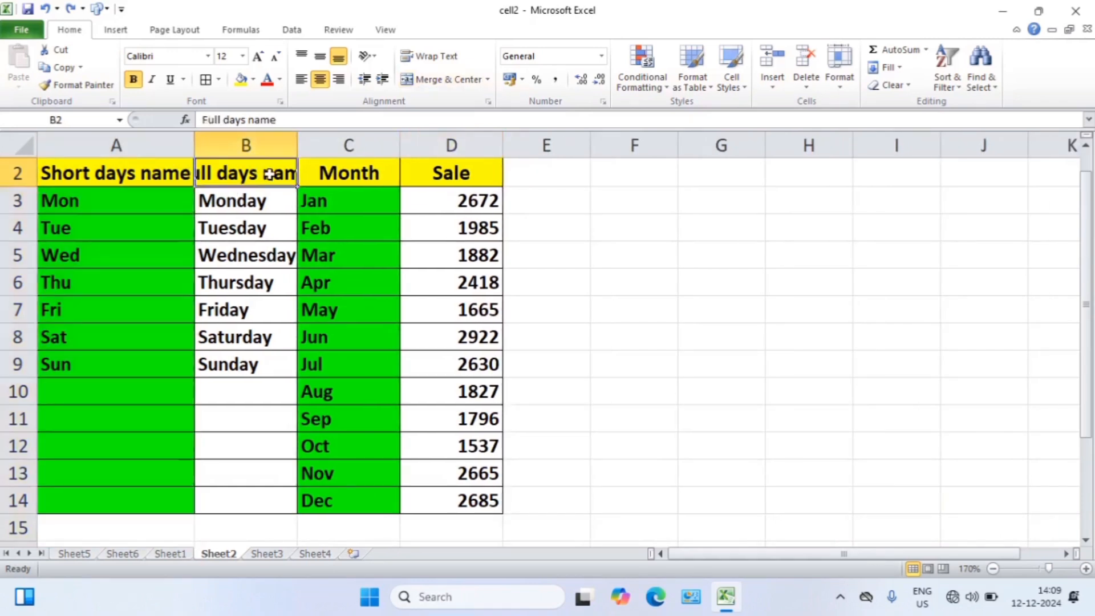
{"action": "left_click", "coordinate": [428, 213]}
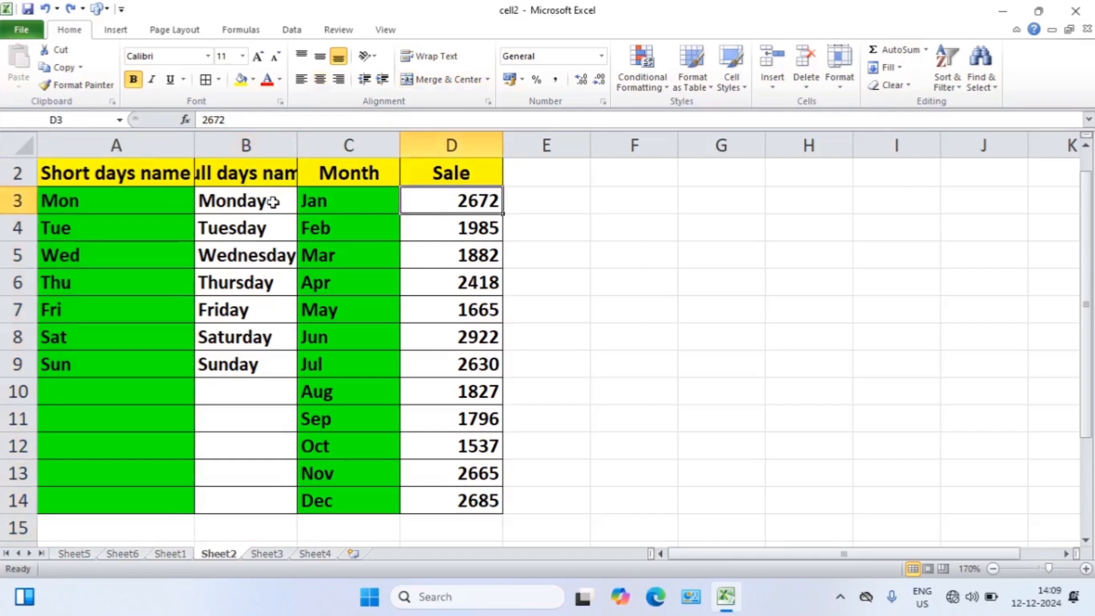
Step: Apply AutoFit Column Width to columns A to D so each column fits its contents
{"action": "left_click_drag", "start_coordinate": [161, 145], "coordinate": [448, 150]}
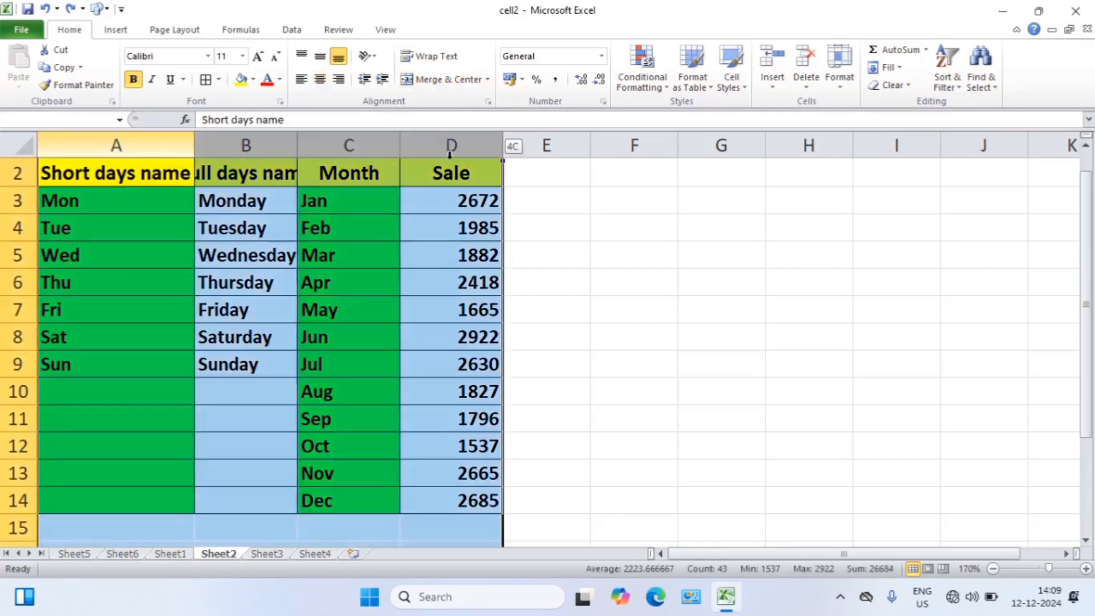
{"action": "left_click", "coordinate": [839, 73]}
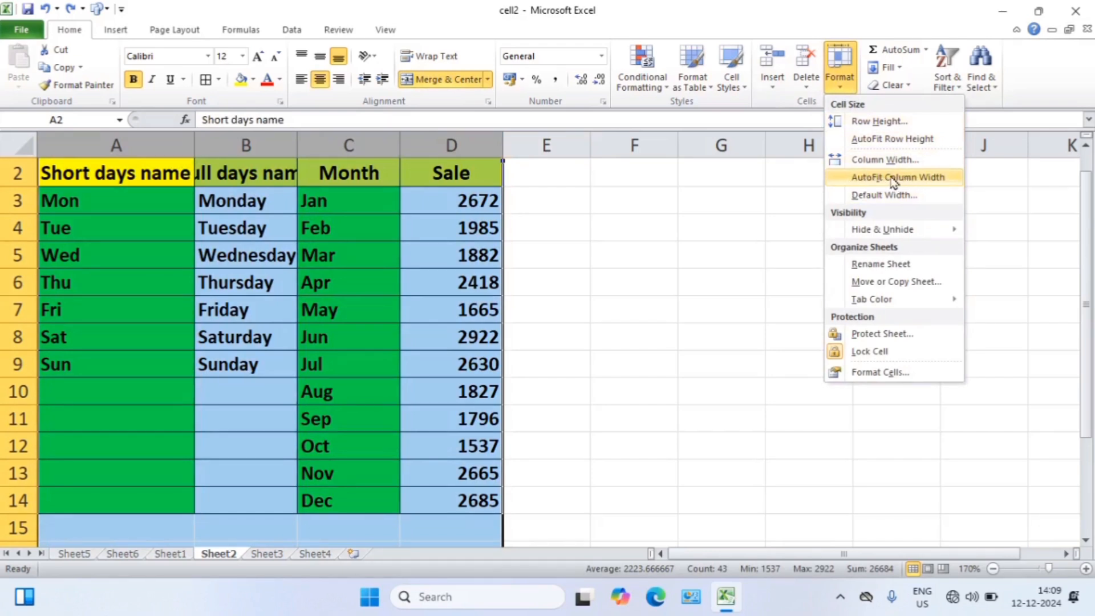
{"action": "key", "text": "Escape"}
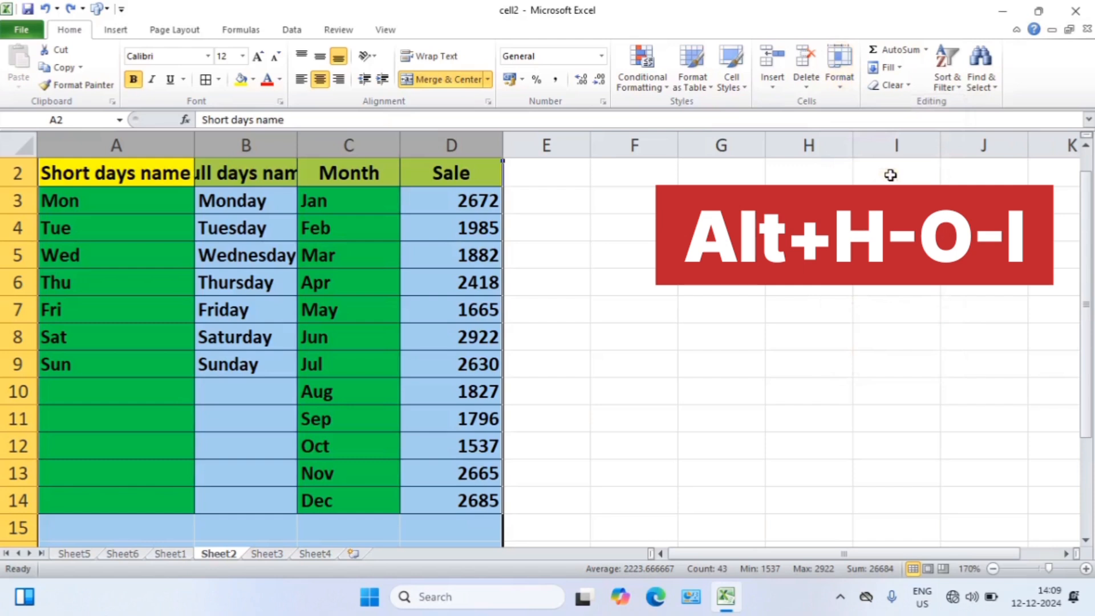
{"action": "key", "text": "alt+h"}
{"action": "key", "text": "o"}
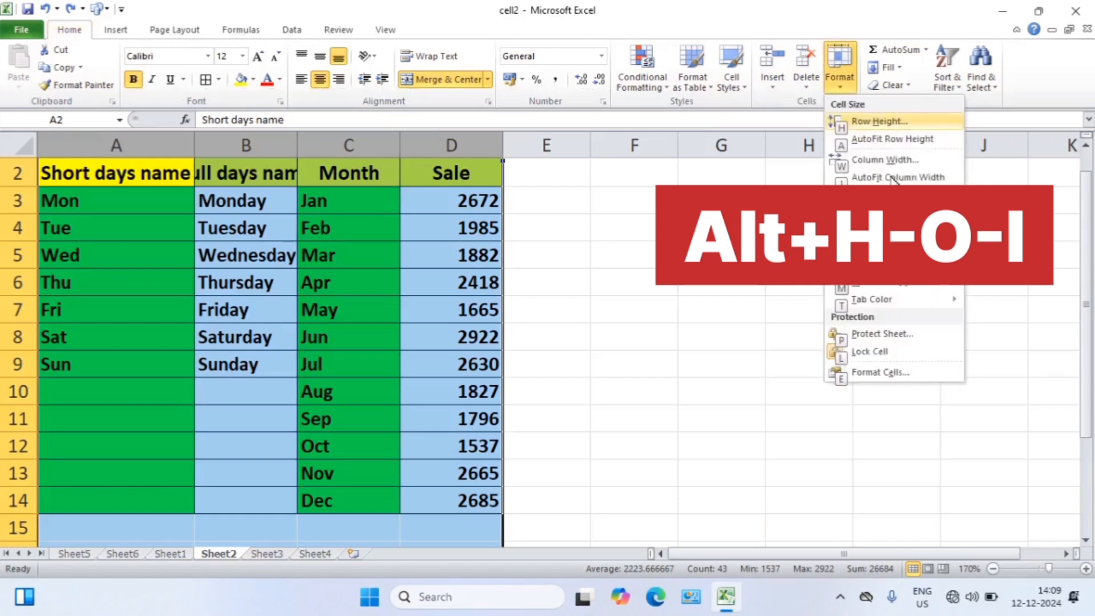
{"action": "key", "text": "i"}
{"action": "left_click", "coordinate": [594, 258]}
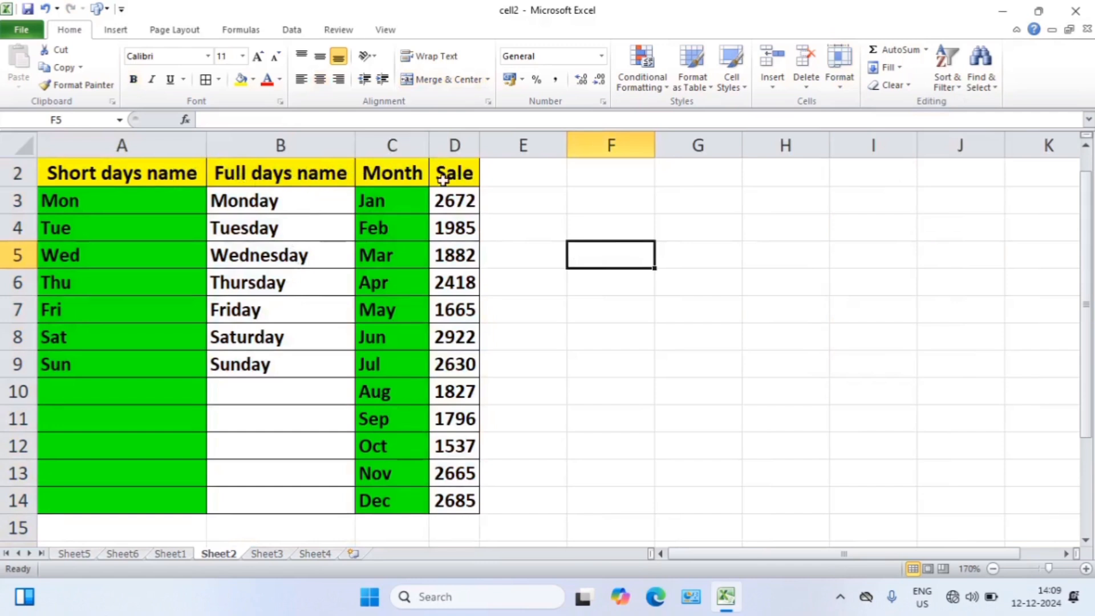
{"action": "left_click", "coordinate": [854, 86]}
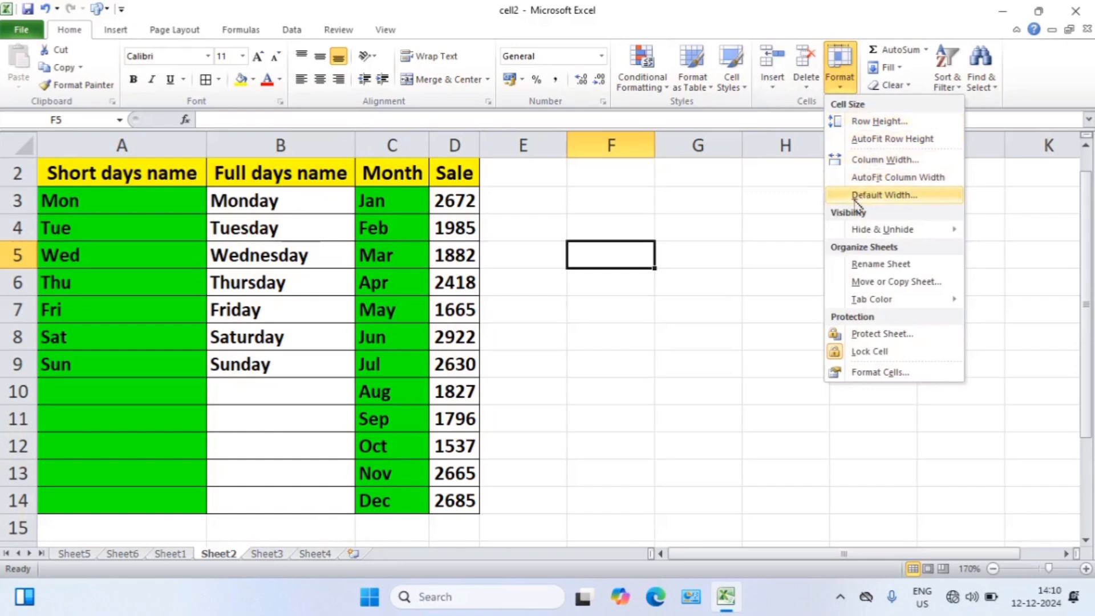
{"action": "mouse_move", "coordinate": [886, 229]}
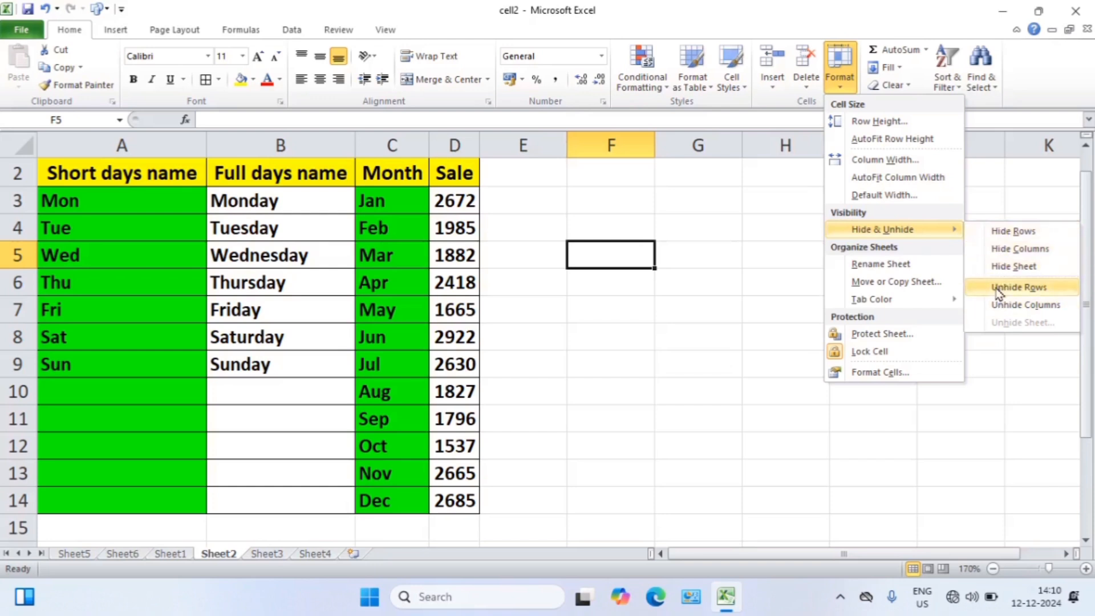
{"action": "left_click", "coordinate": [767, 226]}
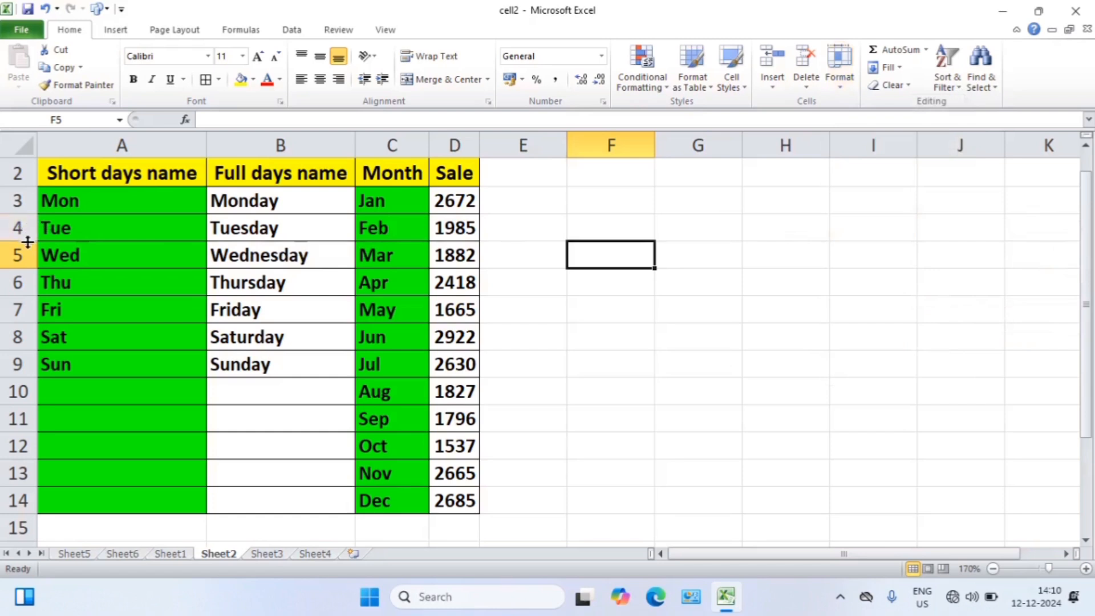
Step: Hide row 4, which holds the Tuesday and Feb entries
{"action": "left_click", "coordinate": [16, 229]}
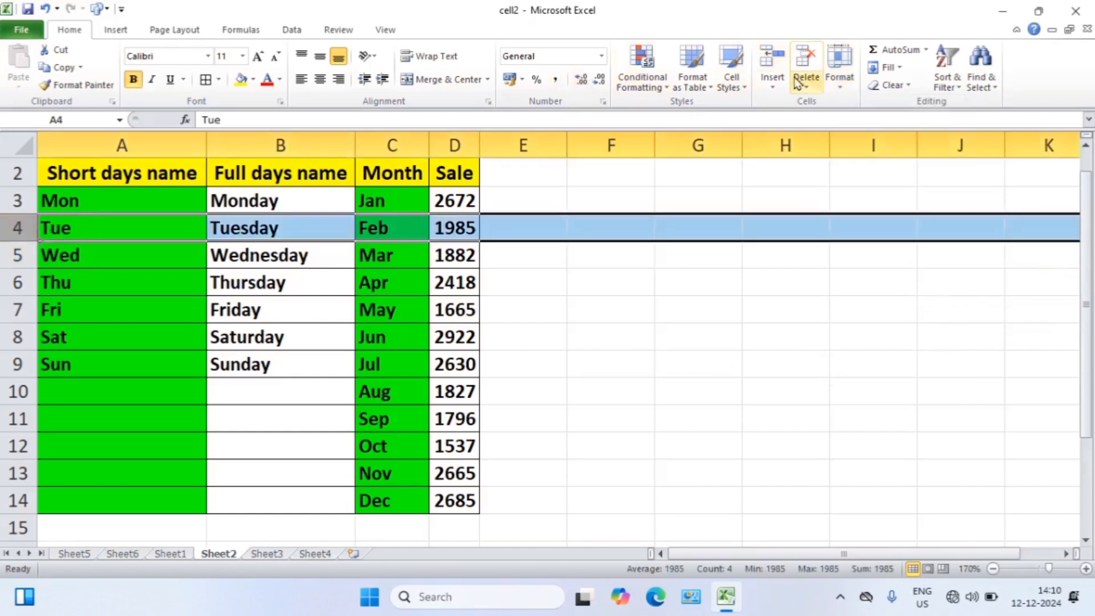
{"action": "left_click", "coordinate": [832, 88]}
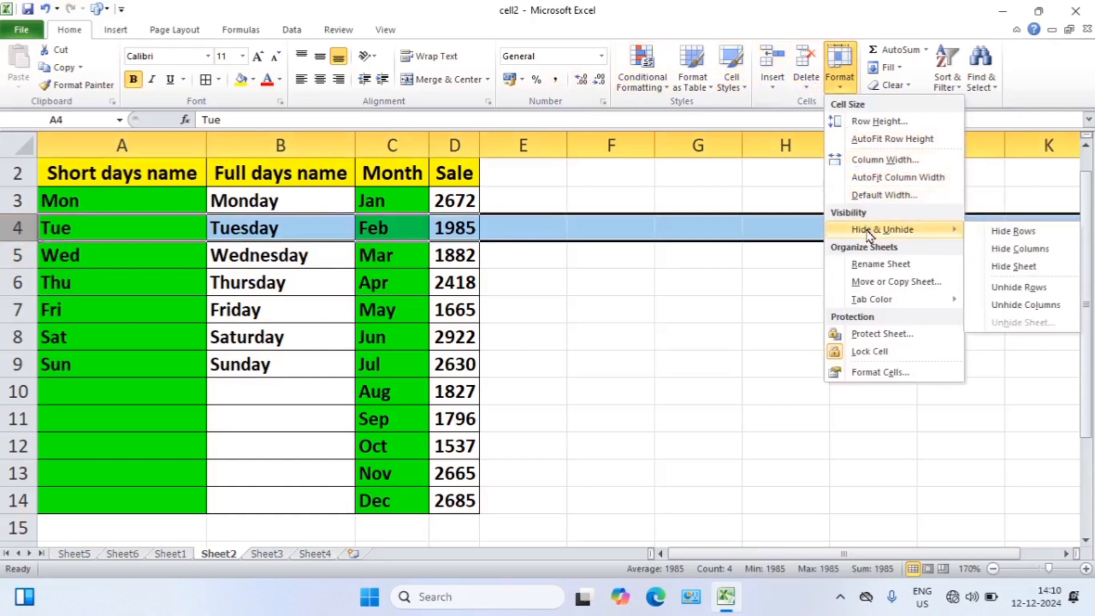
{"action": "left_click", "coordinate": [1013, 231]}
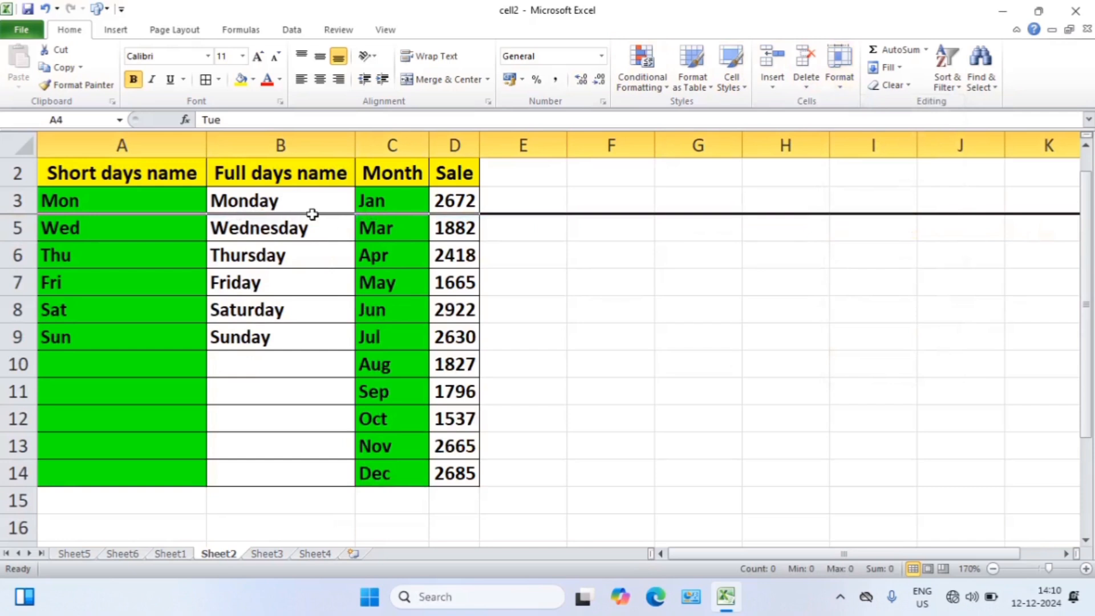
Step: Bring row 4 back into view and hide it again
{"action": "key", "text": "ctrl+shift+9"}
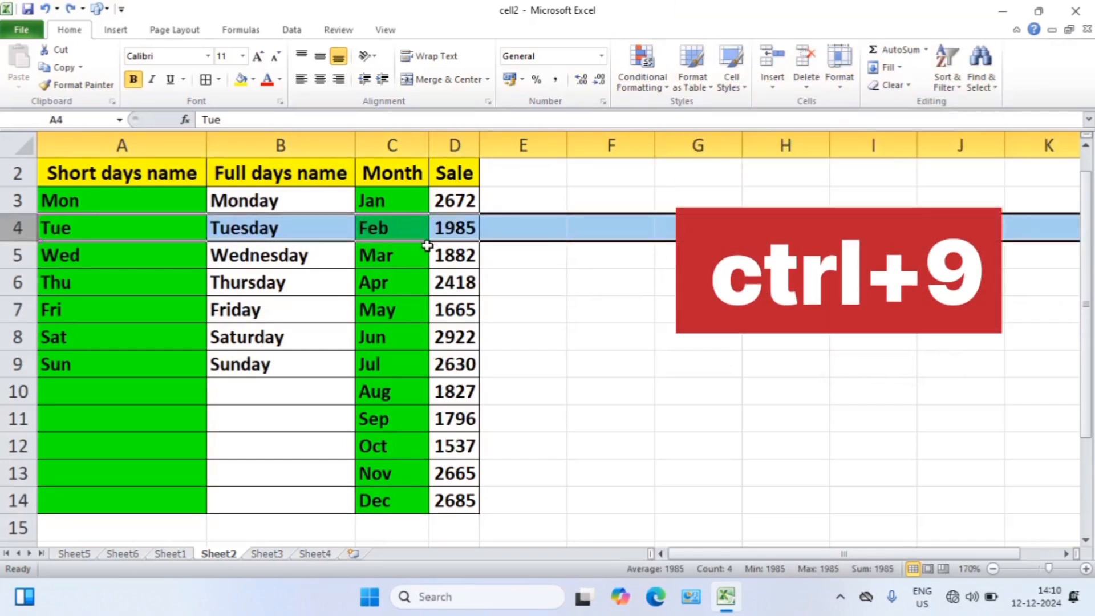
{"action": "key", "text": "ctrl+9"}
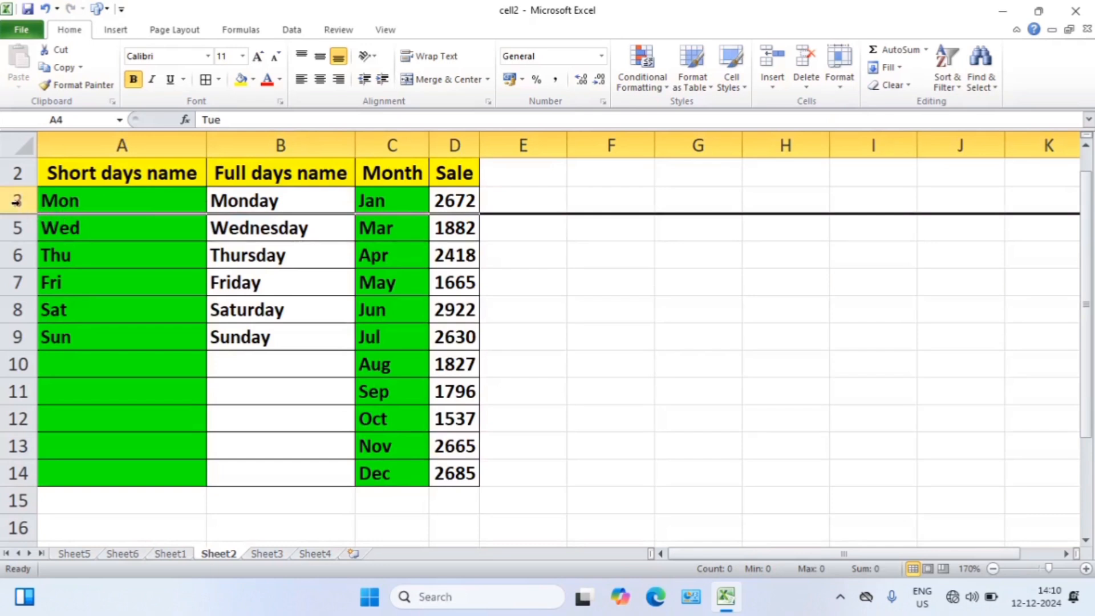
Step: Select rows 3 and 5 around the hidden row 4 and unhide it
{"action": "left_click_drag", "start_coordinate": [16, 201], "coordinate": [18, 226]}
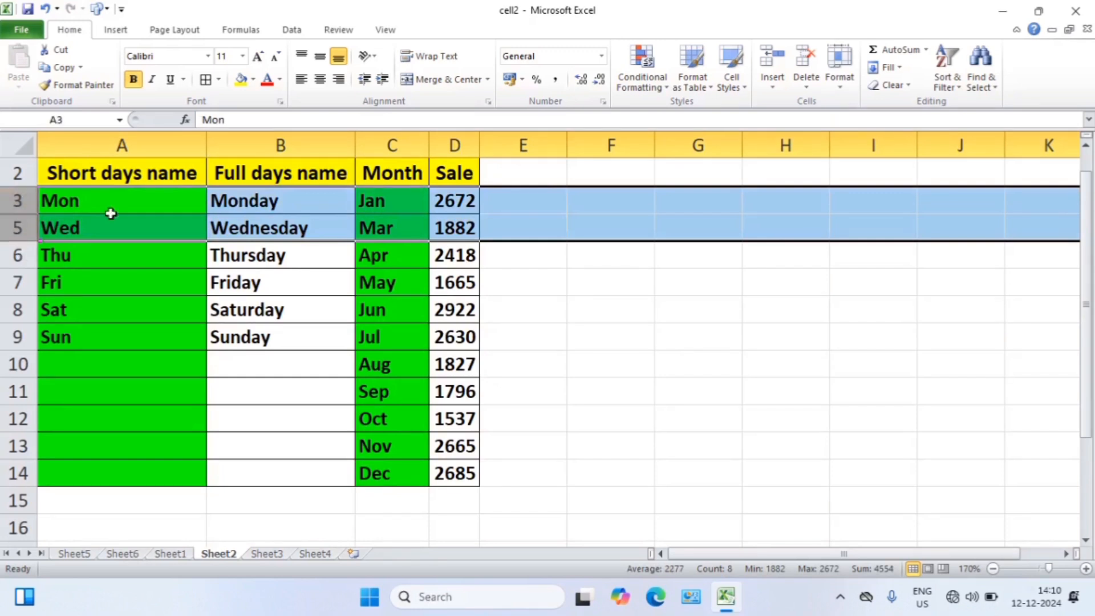
{"action": "left_click", "coordinate": [846, 96]}
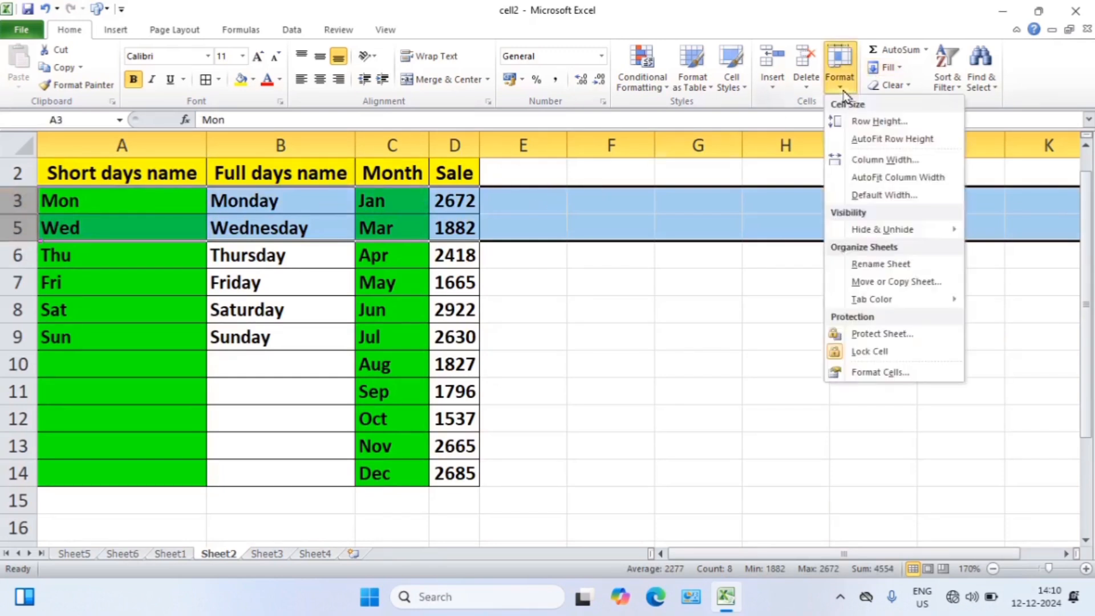
{"action": "mouse_move", "coordinate": [892, 228]}
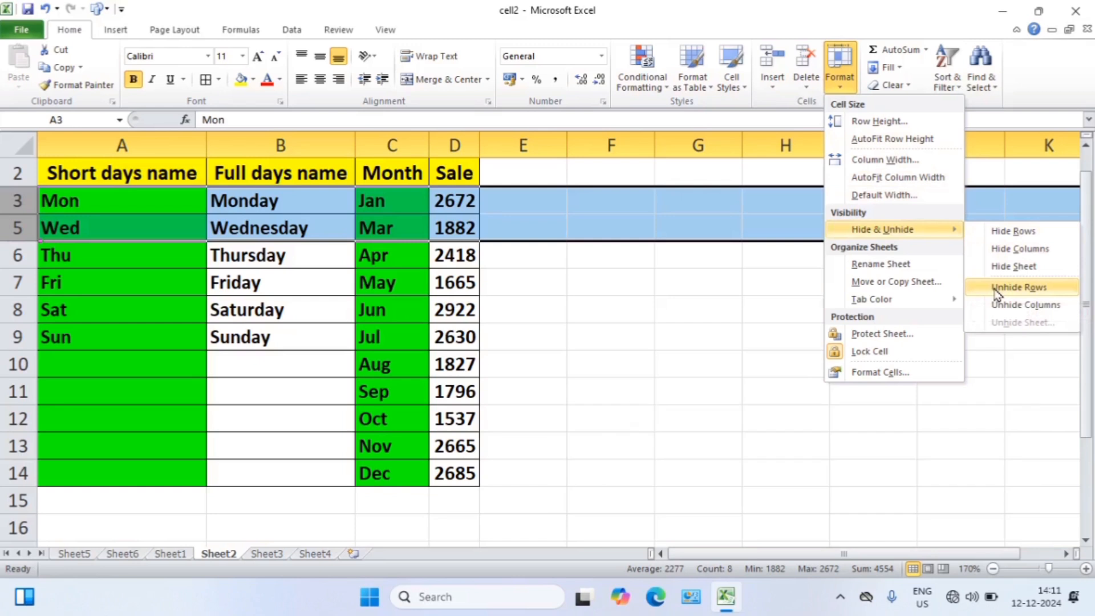
{"action": "left_click", "coordinate": [1018, 288]}
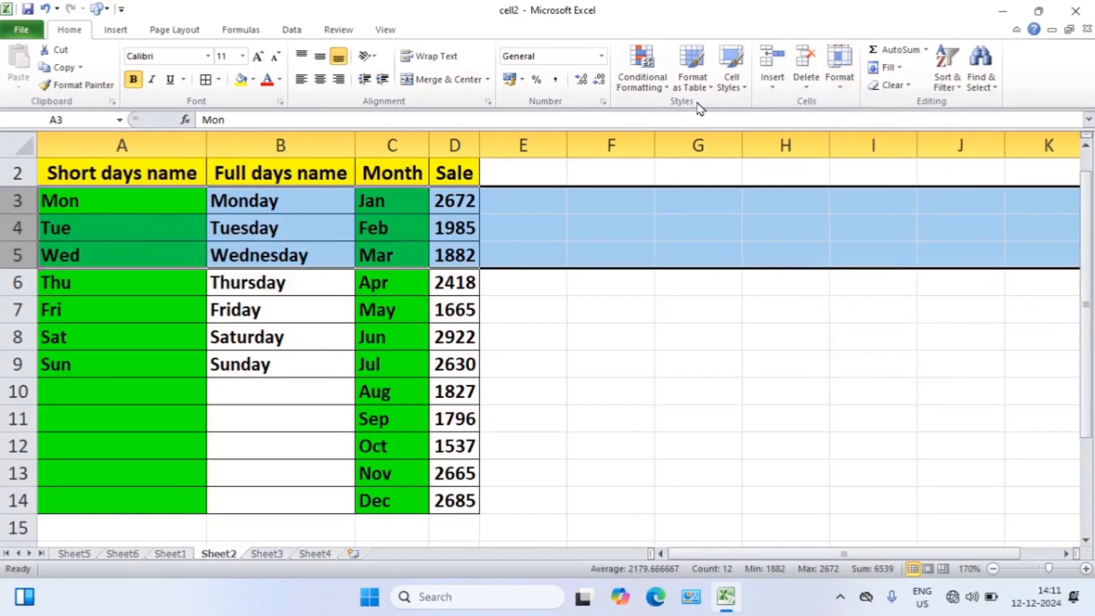
Step: Hide column C, the Month column
{"action": "left_click", "coordinate": [839, 82]}
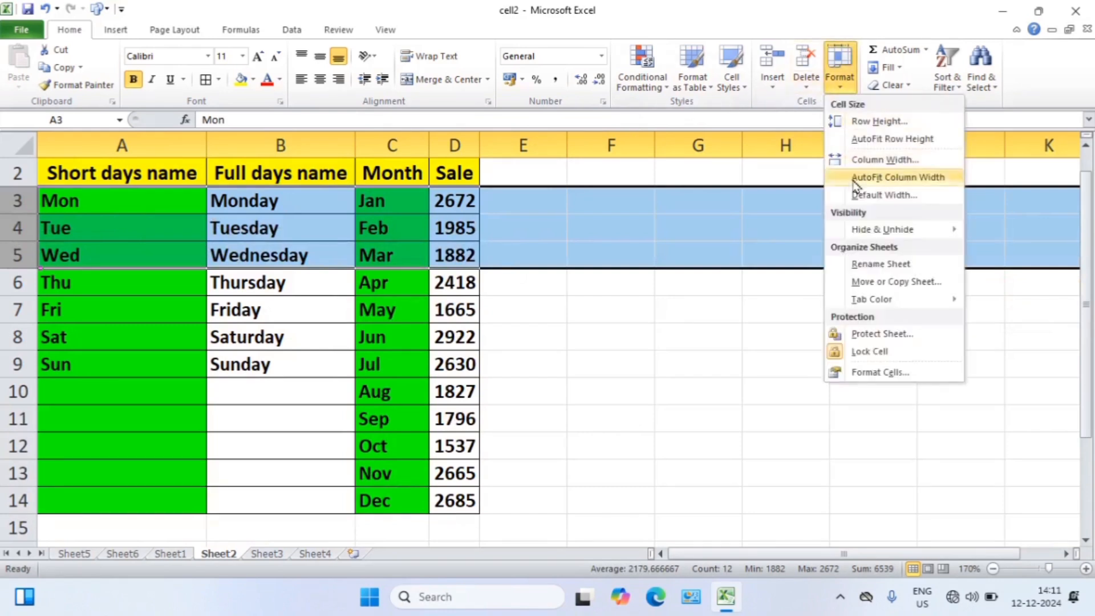
{"action": "left_click", "coordinate": [730, 308]}
{"action": "left_click", "coordinate": [369, 147]}
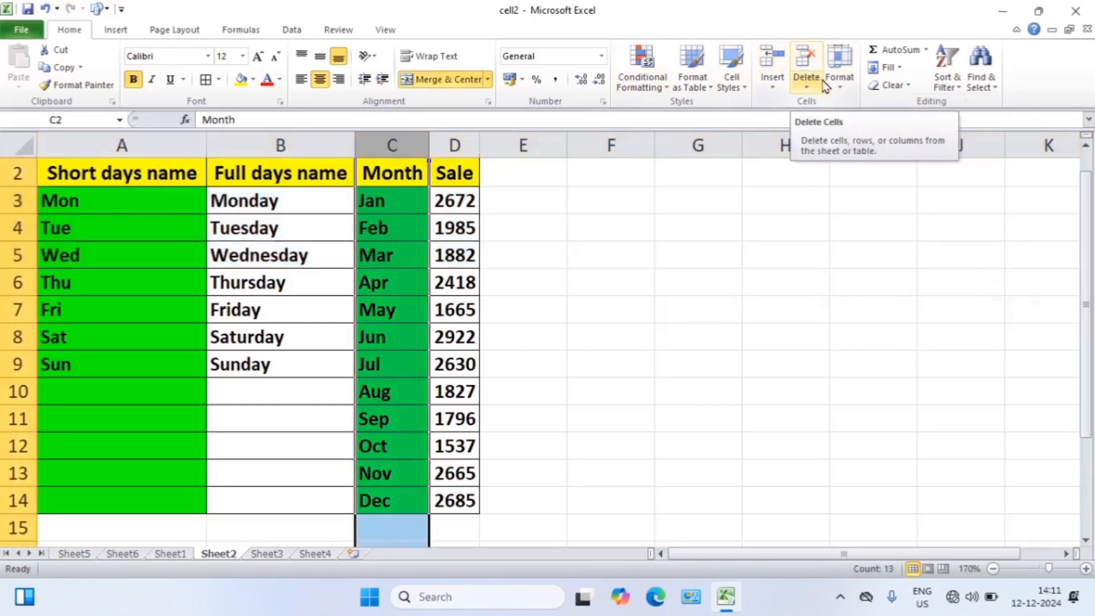
{"action": "left_click", "coordinate": [839, 77]}
{"action": "mouse_move", "coordinate": [878, 231]}
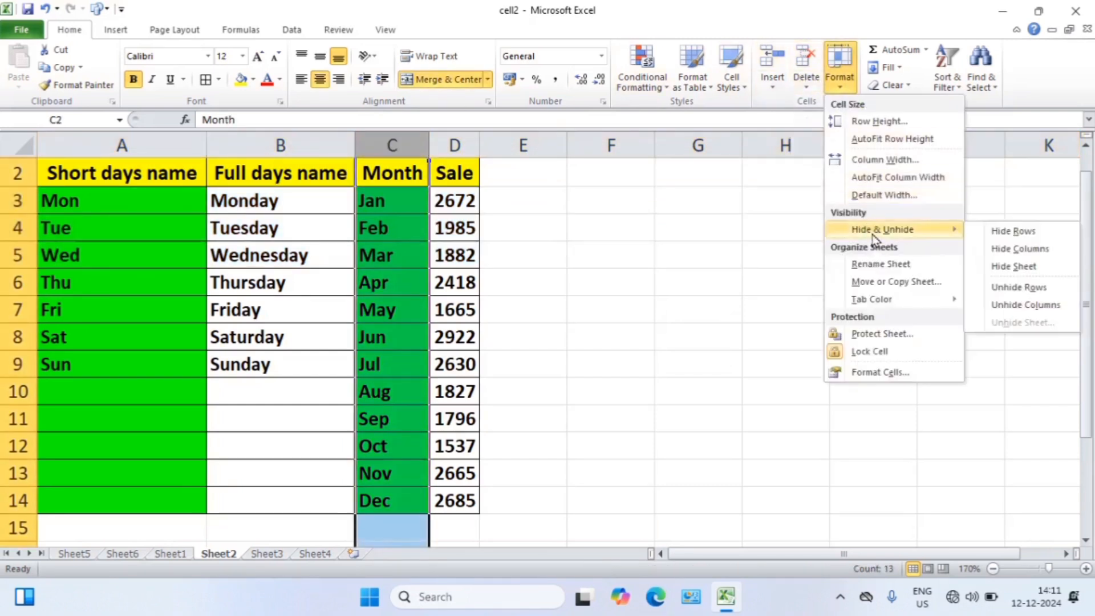
{"action": "left_click", "coordinate": [988, 254]}
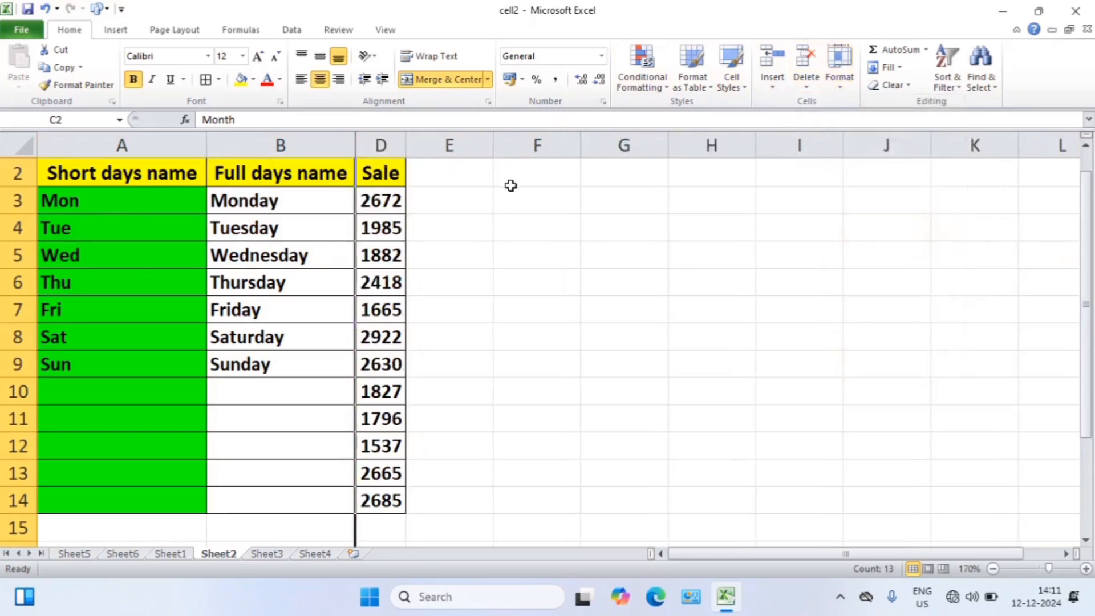
Step: Bring the Month column back into view and hide it again
{"action": "key", "text": "ctrl+shift+0"}
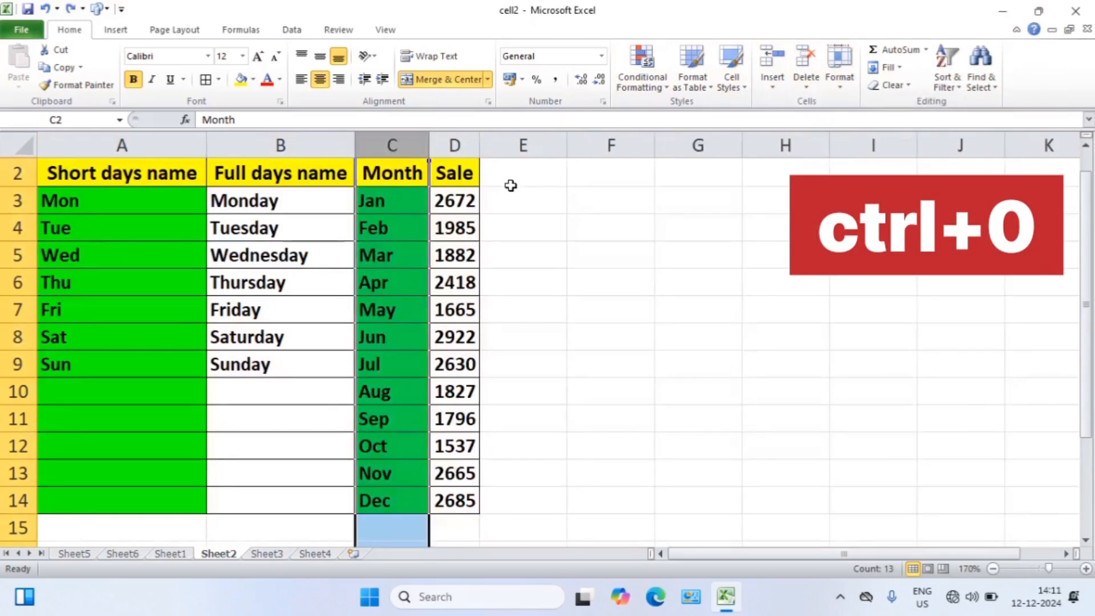
{"action": "key", "text": "ctrl+0"}
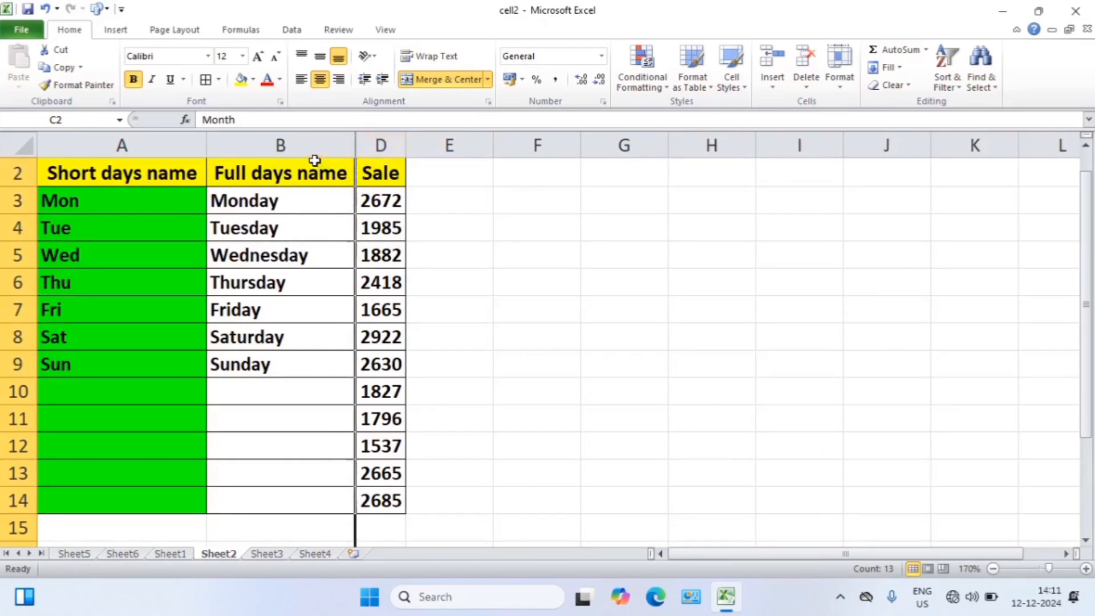
Step: Select columns B and D around the hidden Month column and unhide it
{"action": "left_click_drag", "start_coordinate": [295, 139], "coordinate": [374, 141]}
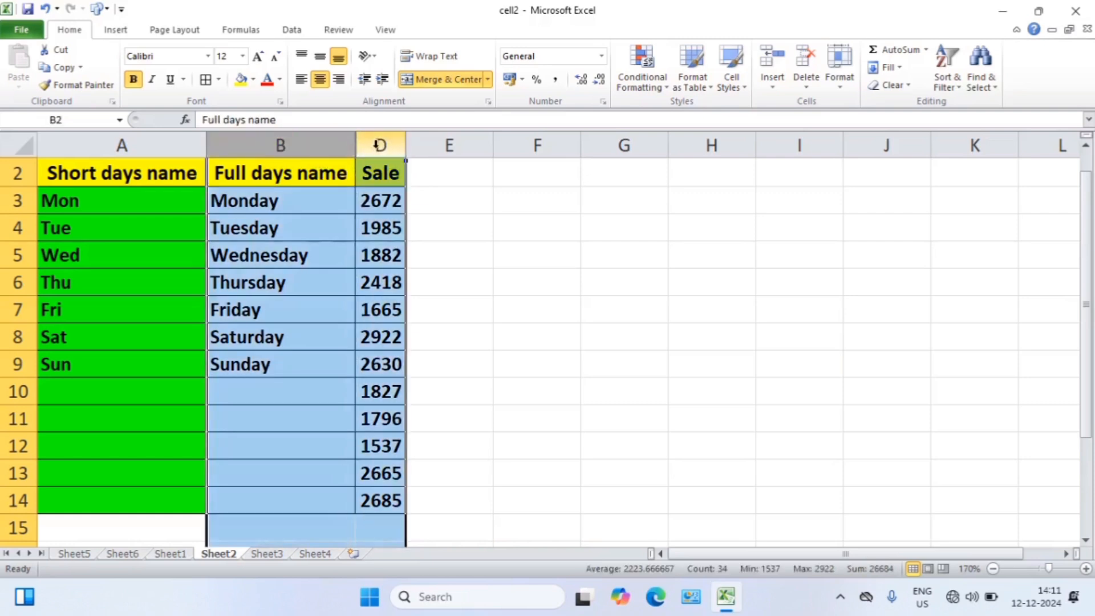
{"action": "left_click", "coordinate": [830, 85]}
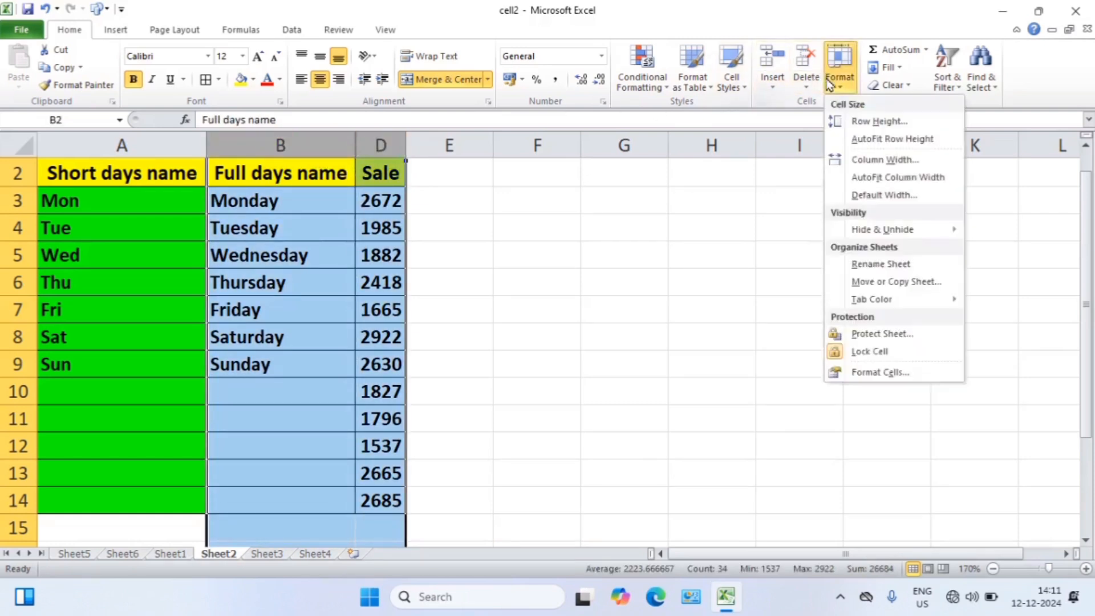
{"action": "mouse_move", "coordinate": [876, 234]}
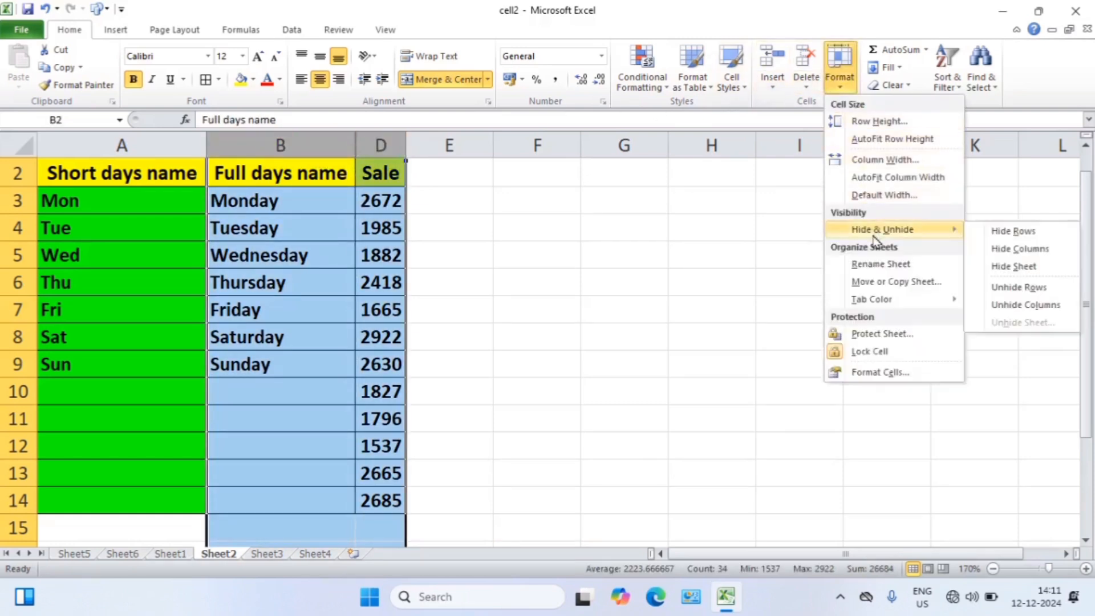
{"action": "left_click", "coordinate": [1021, 308]}
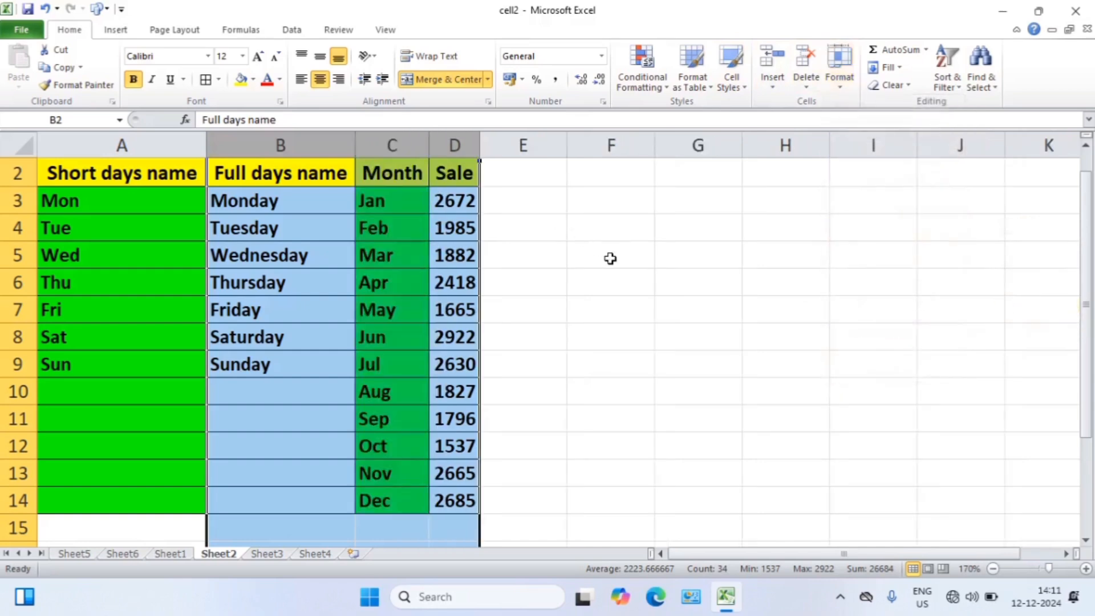
Step: Return column C to its hidden state and unhide it once more between columns B and D
{"action": "key", "text": "ctrl+0"}
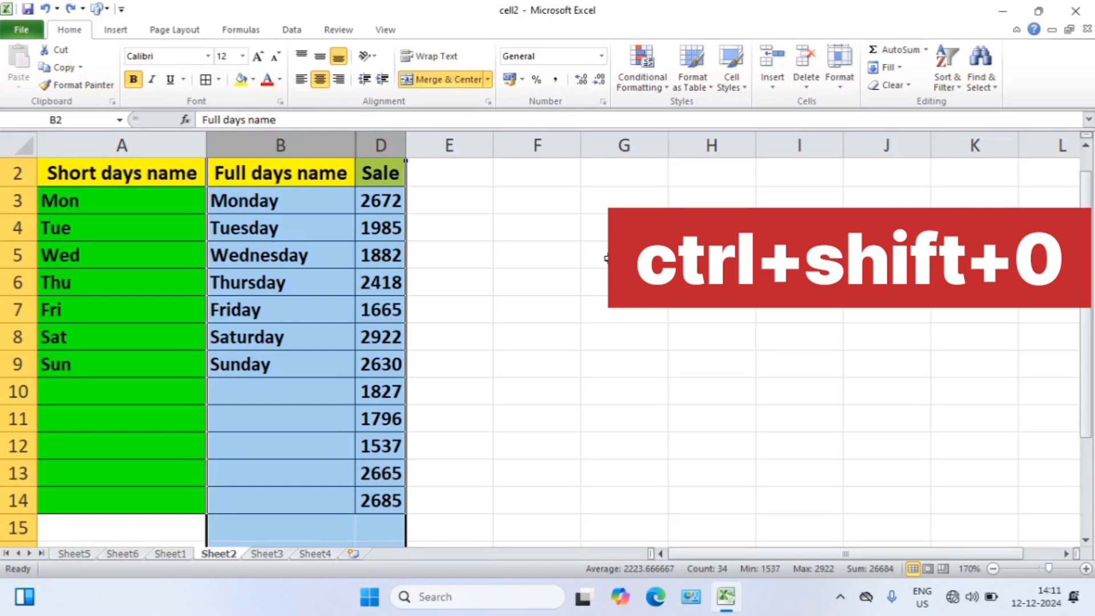
{"action": "key", "text": "ctrl+shift+0"}
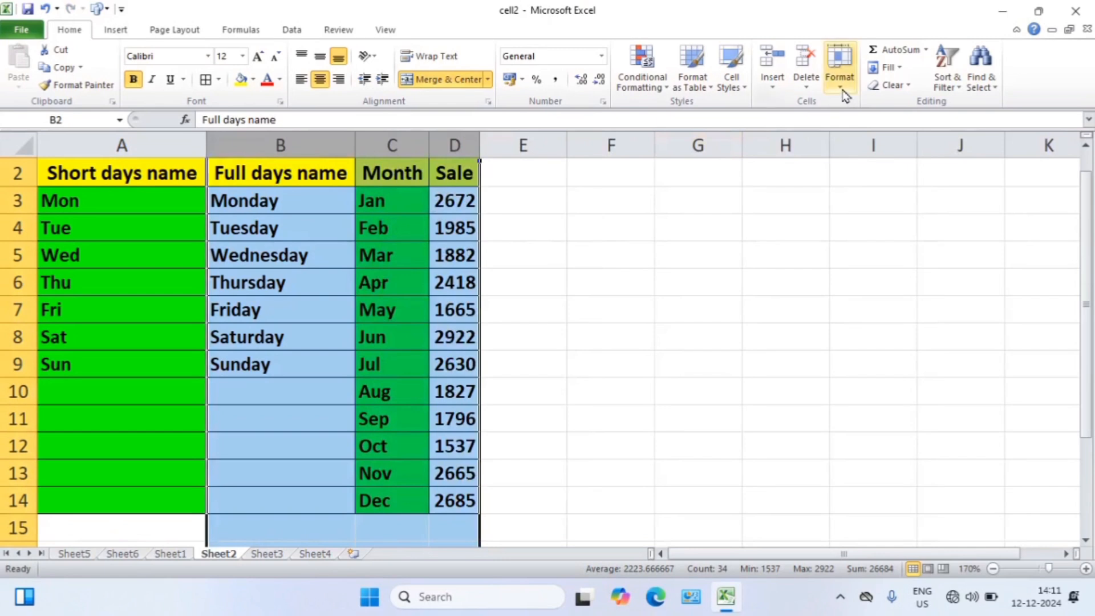
{"action": "left_click", "coordinate": [756, 18]}
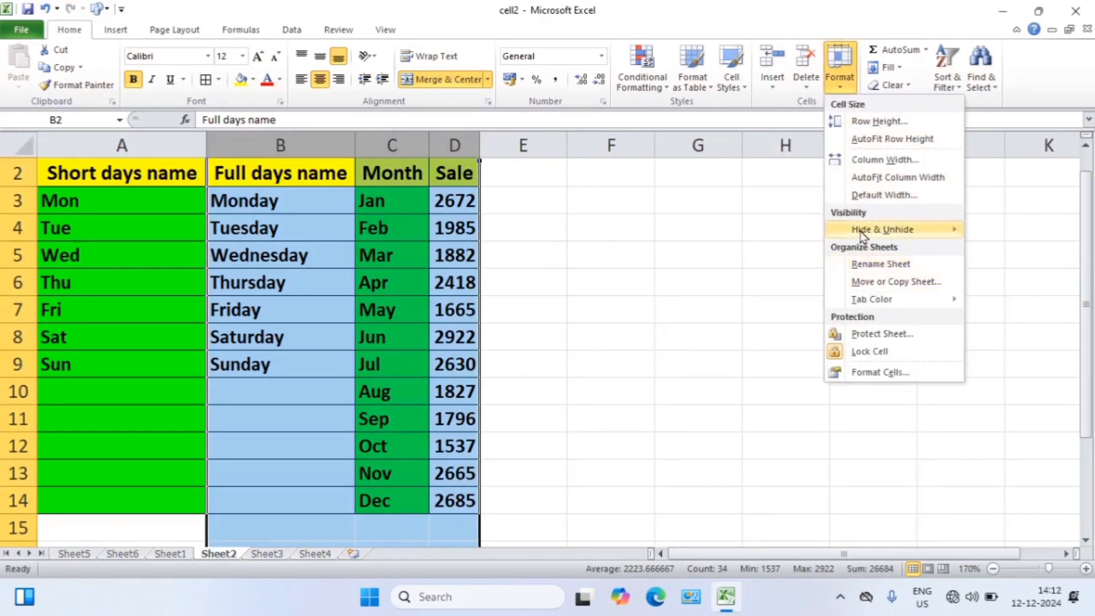
{"action": "mouse_move", "coordinate": [929, 229]}
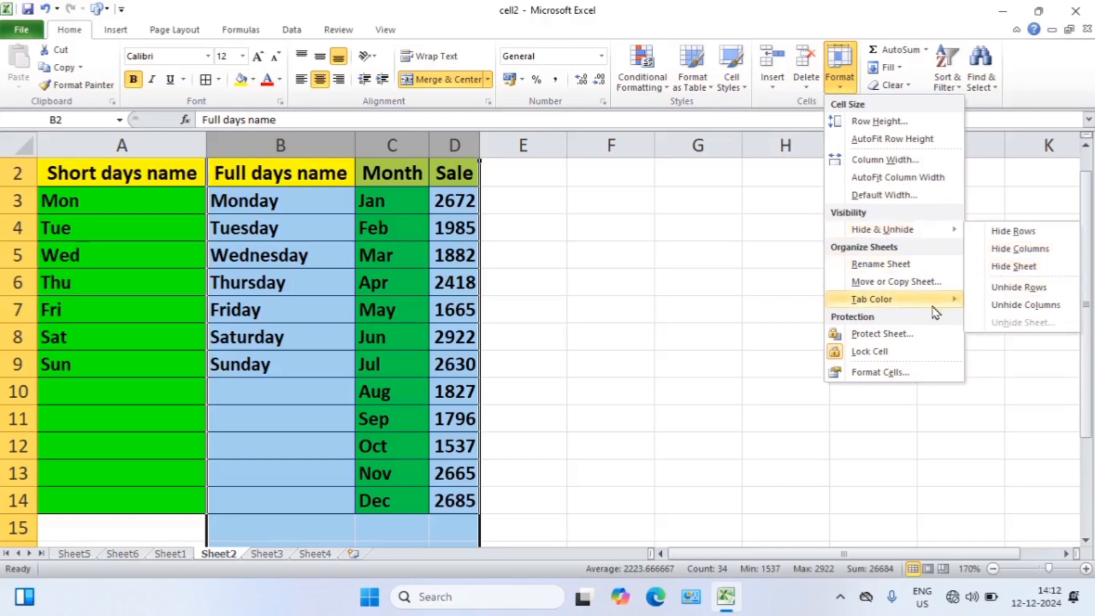
{"action": "mouse_move", "coordinate": [921, 301]}
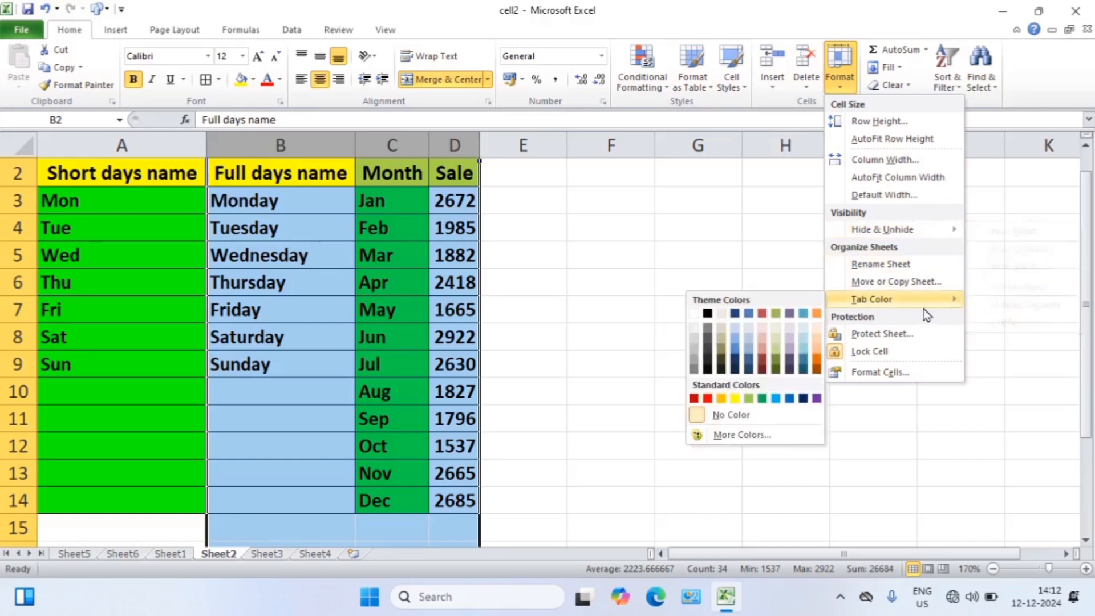
{"action": "left_click", "coordinate": [632, 384]}
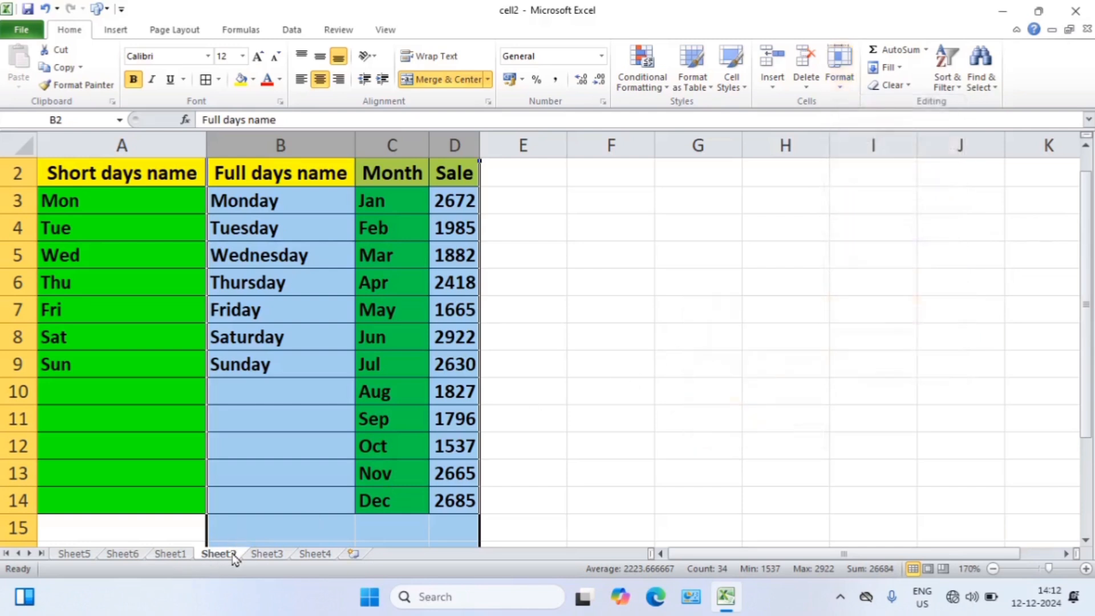
Step: Hide Sheet2, the worksheet with the days, Month and Sale table
{"action": "left_click", "coordinate": [569, 392]}
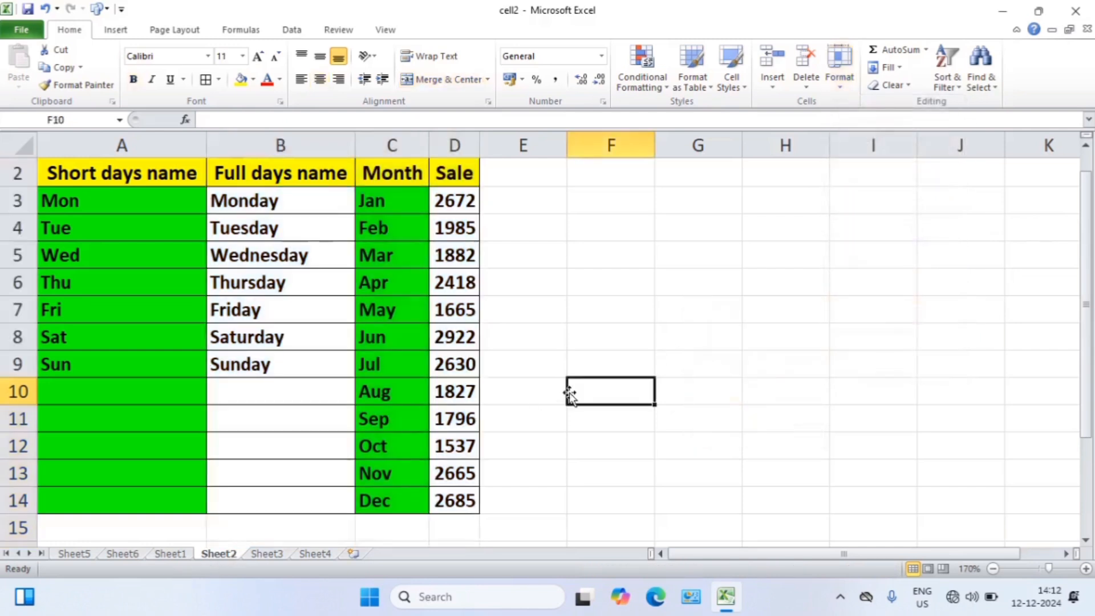
{"action": "left_click", "coordinate": [838, 90]}
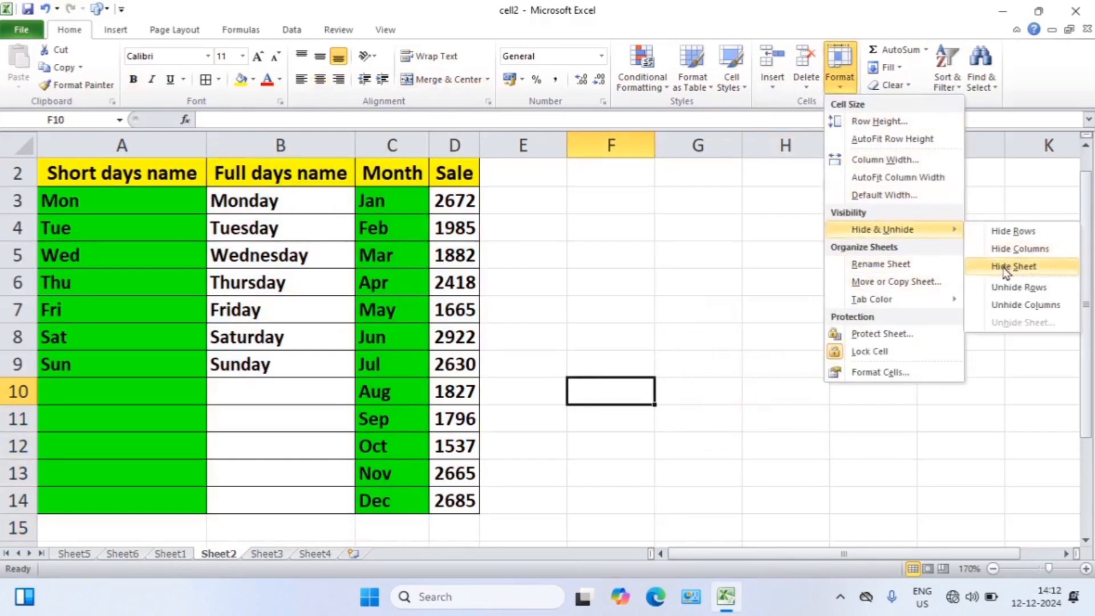
{"action": "left_click", "coordinate": [1005, 267]}
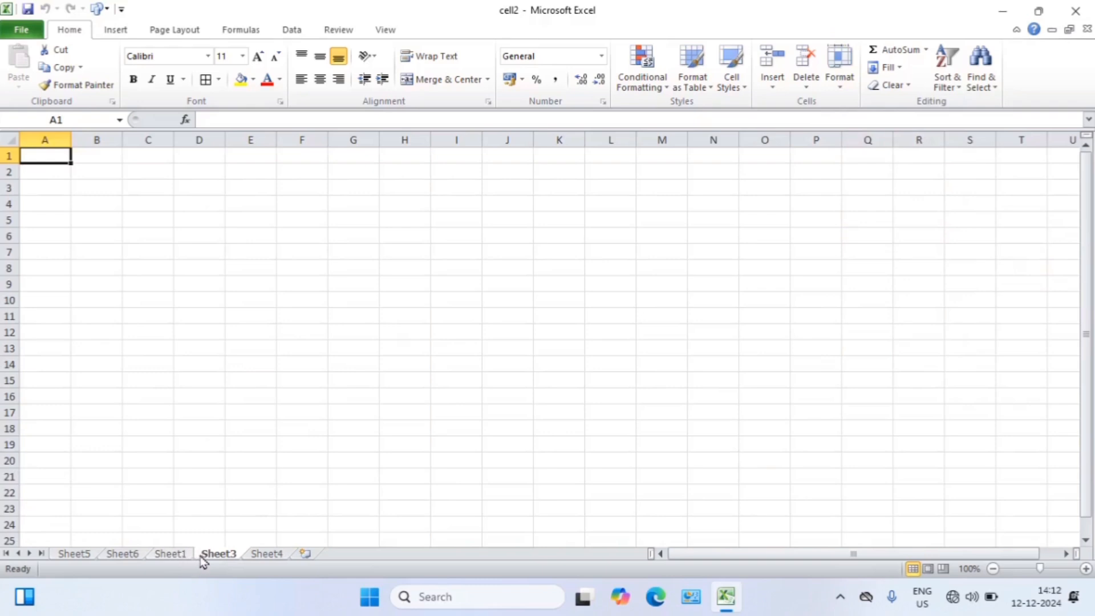
Step: Switch to Sheet1, the worksheet with the City table, and hide it
{"action": "left_click", "coordinate": [170, 553]}
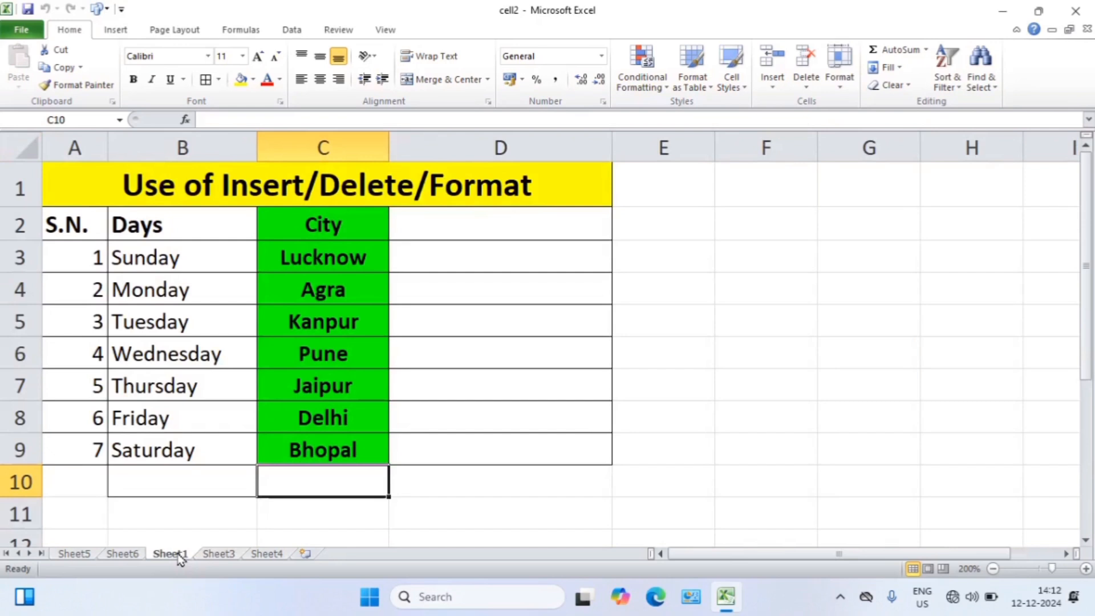
{"action": "left_click", "coordinate": [841, 76]}
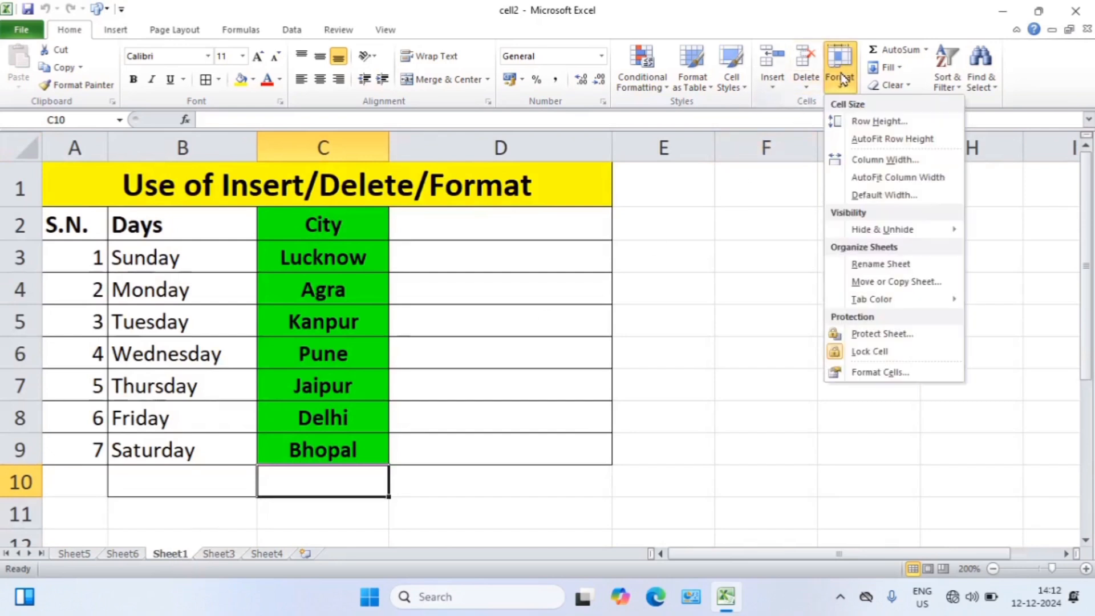
{"action": "mouse_move", "coordinate": [890, 229]}
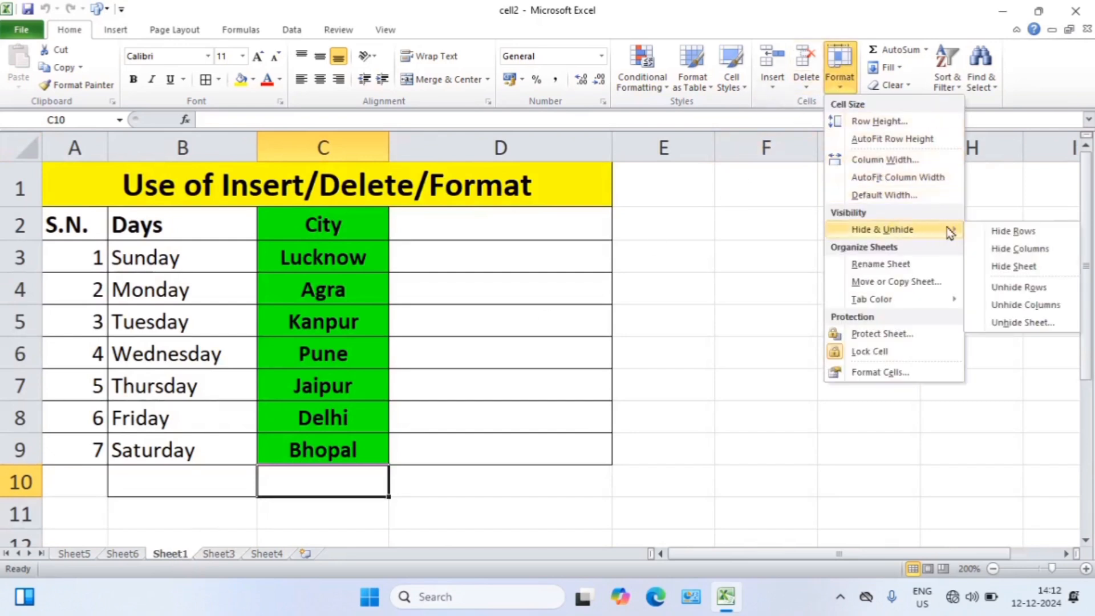
{"action": "left_click", "coordinate": [1014, 268]}
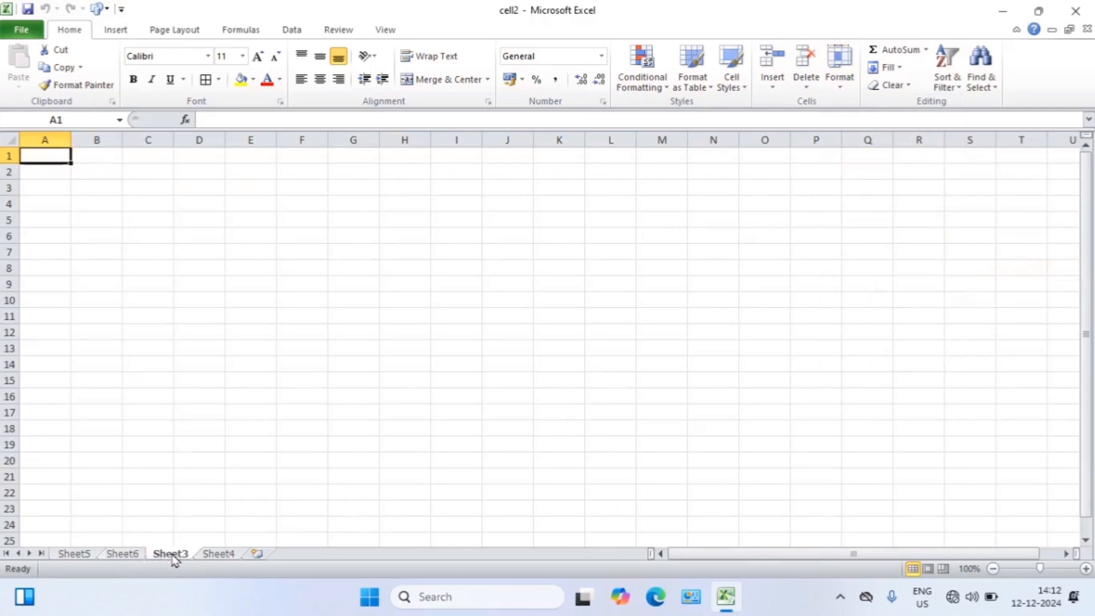
Step: Unhide Sheet1 from the list of hidden sheets and select cell D4 on it
{"action": "left_click", "coordinate": [838, 86]}
{"action": "mouse_move", "coordinate": [887, 234]}
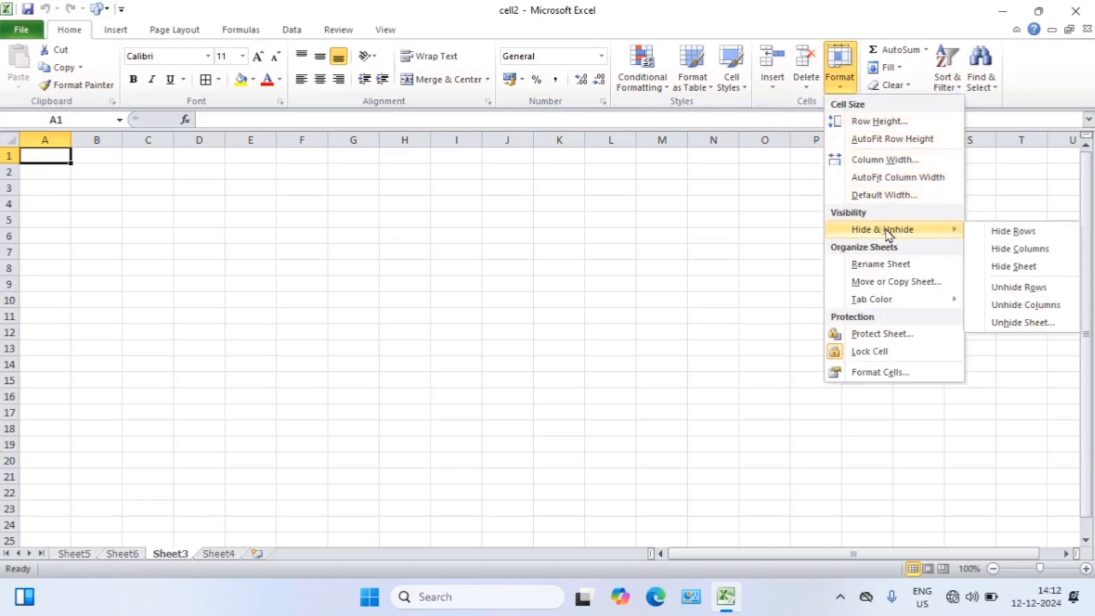
{"action": "left_click", "coordinate": [1013, 325]}
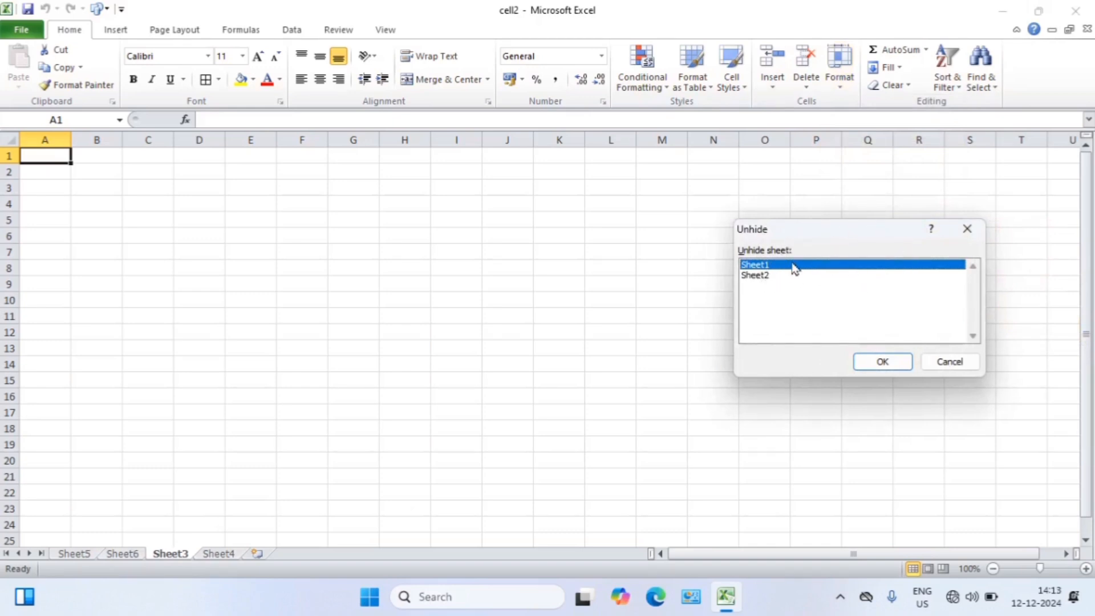
{"action": "left_click", "coordinate": [780, 278]}
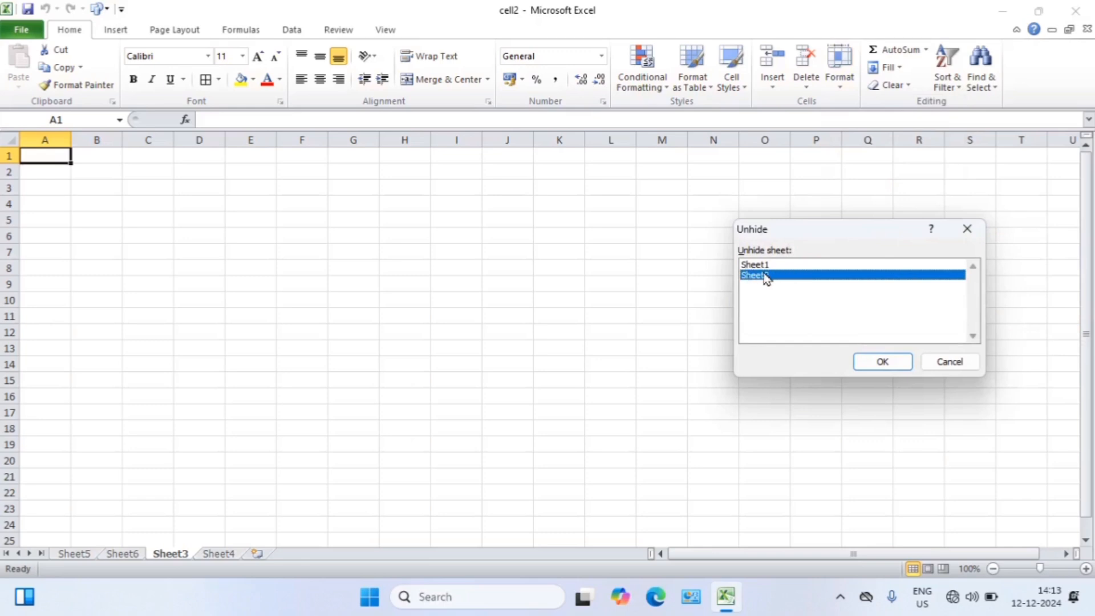
{"action": "left_click", "coordinate": [778, 265]}
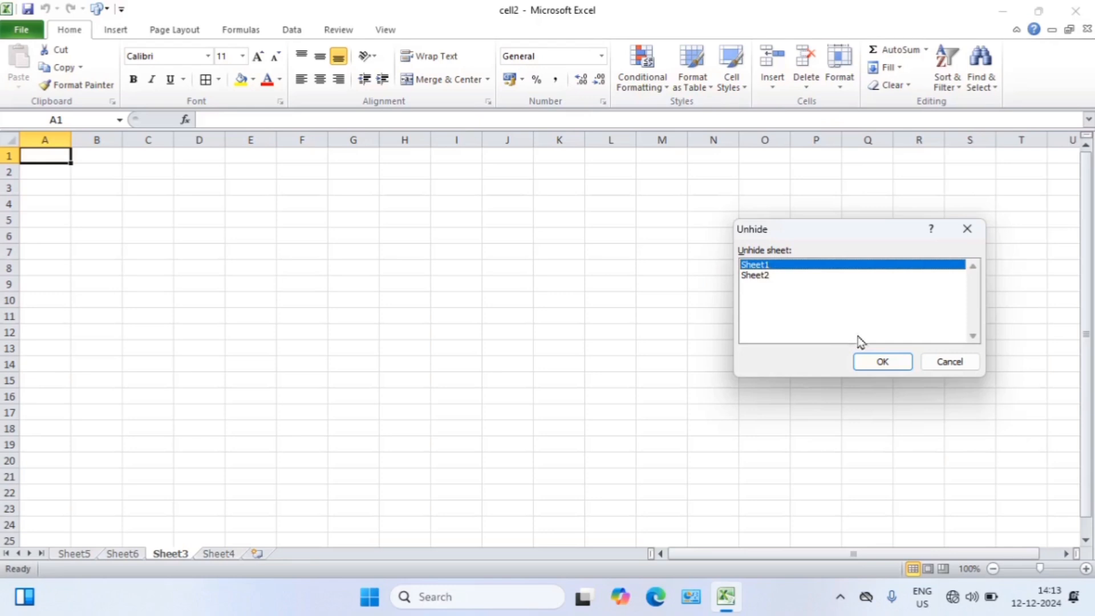
{"action": "left_click", "coordinate": [875, 363]}
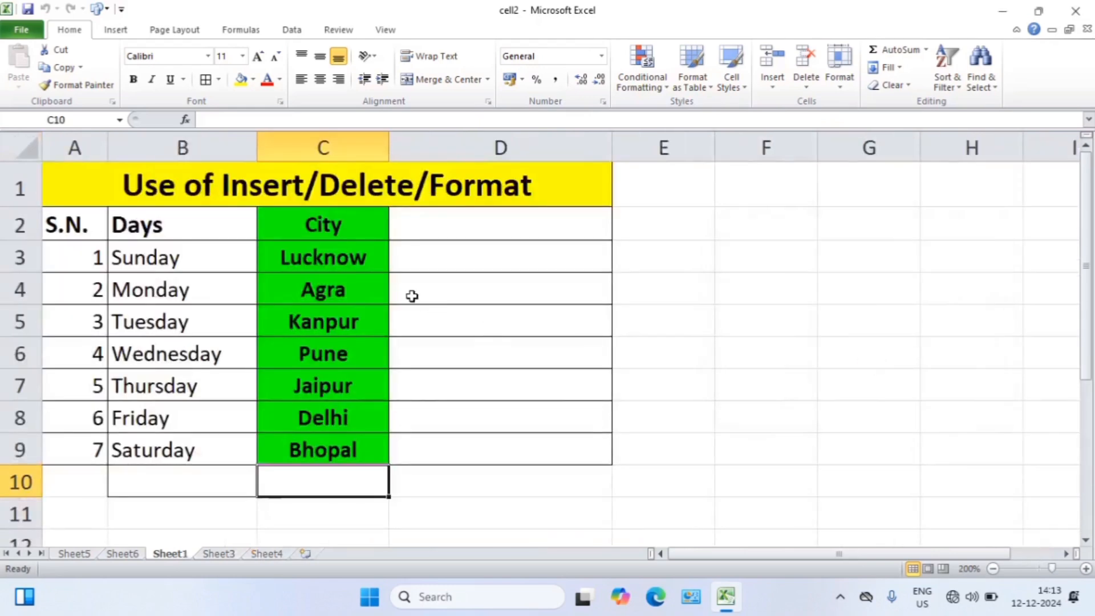
{"action": "left_click", "coordinate": [412, 296]}
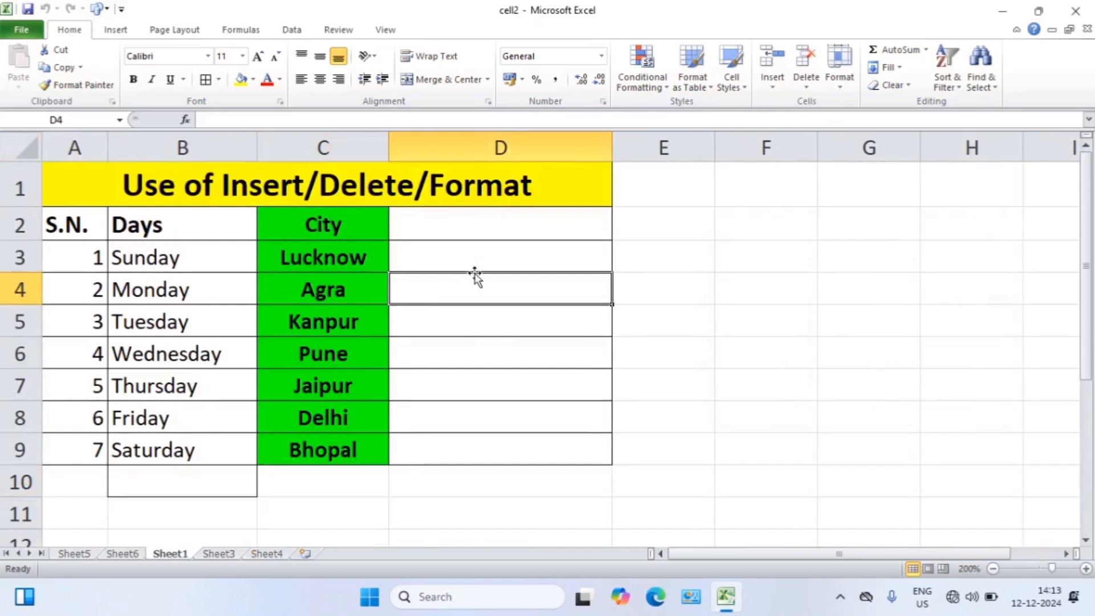
Step: Rename the Sheet1 worksheet as Cell
{"action": "left_click", "coordinate": [838, 80]}
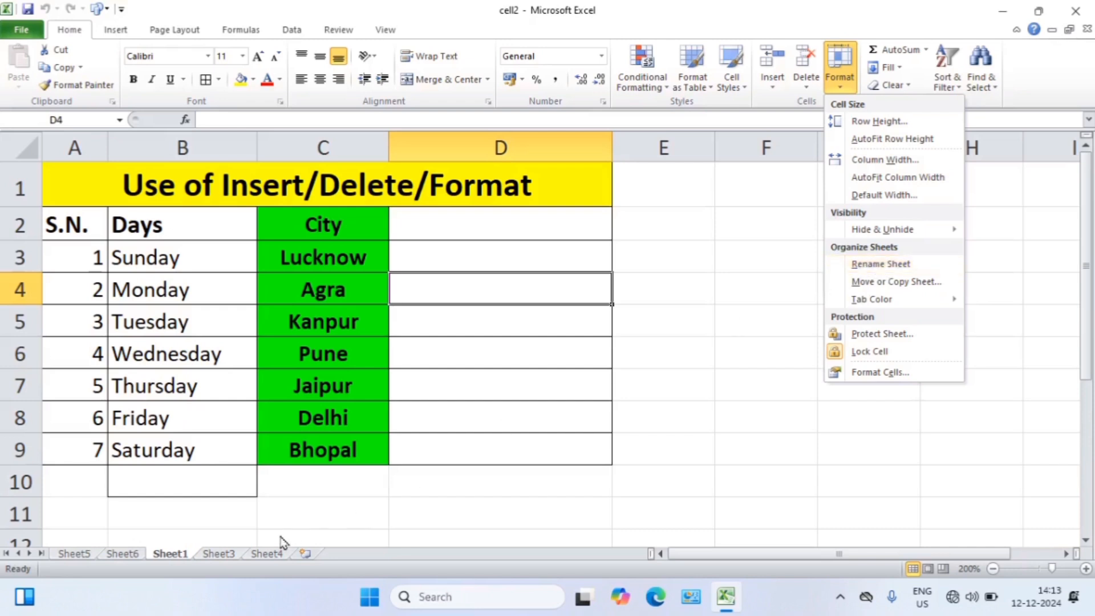
{"action": "left_click", "coordinate": [183, 556]}
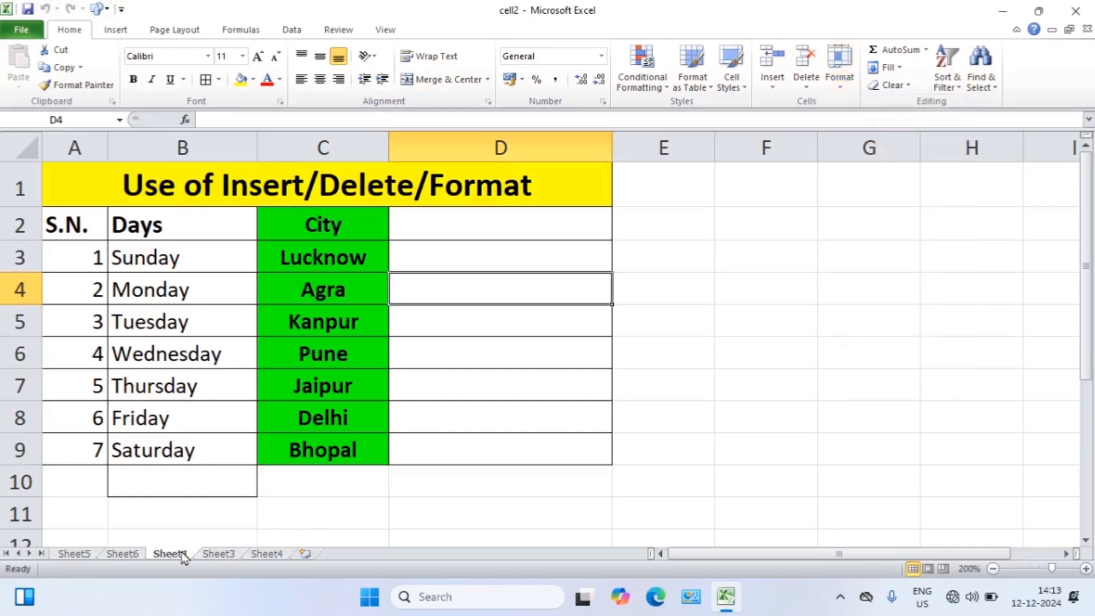
{"action": "left_click", "coordinate": [837, 85]}
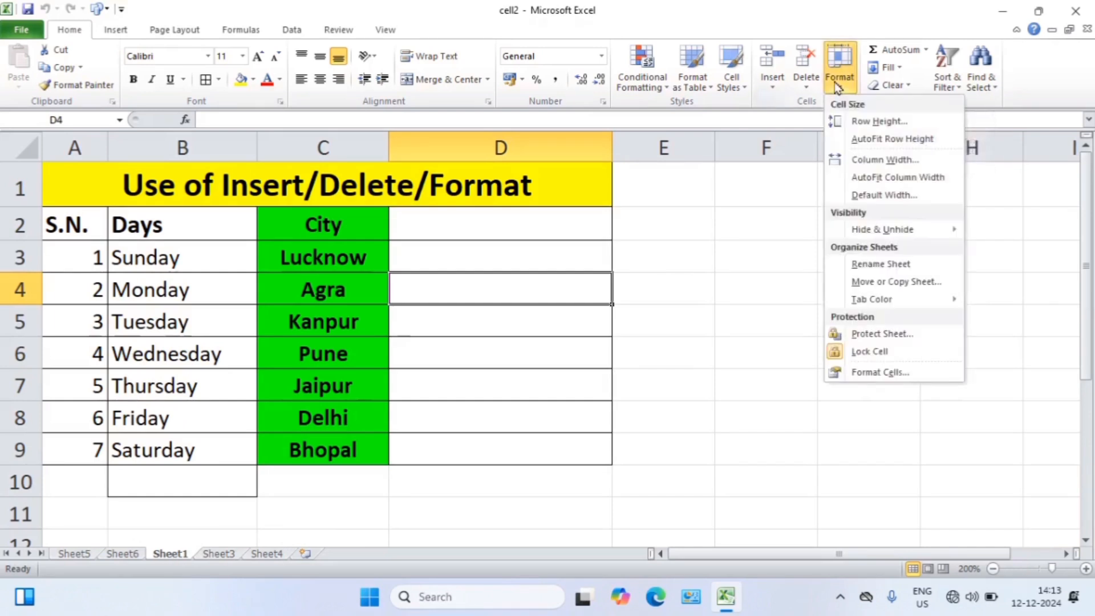
{"action": "left_click", "coordinate": [879, 266]}
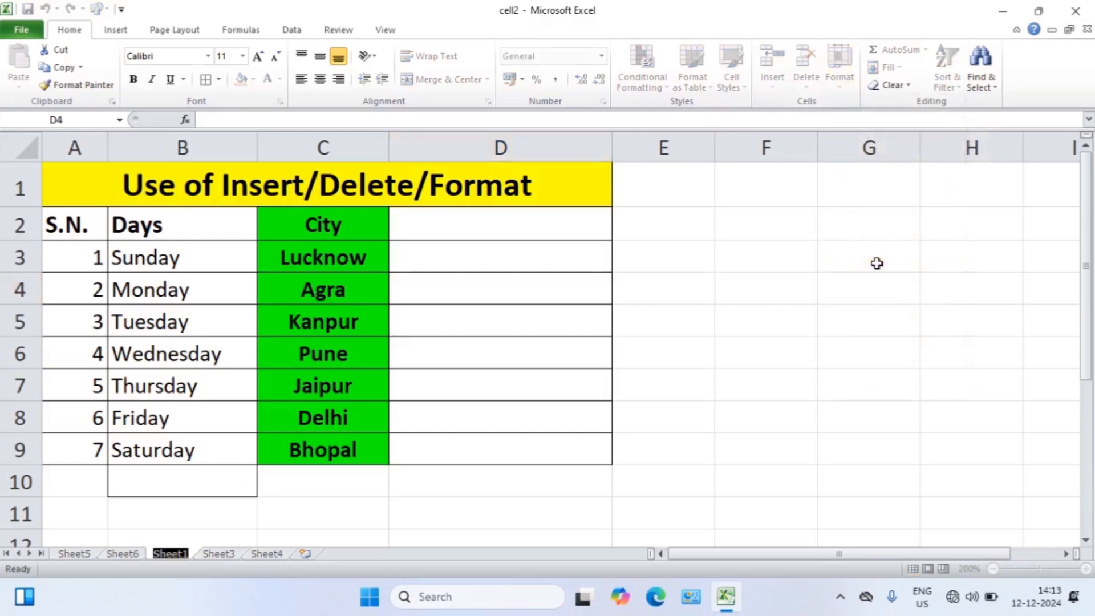
{"action": "type", "text": "Ce"}
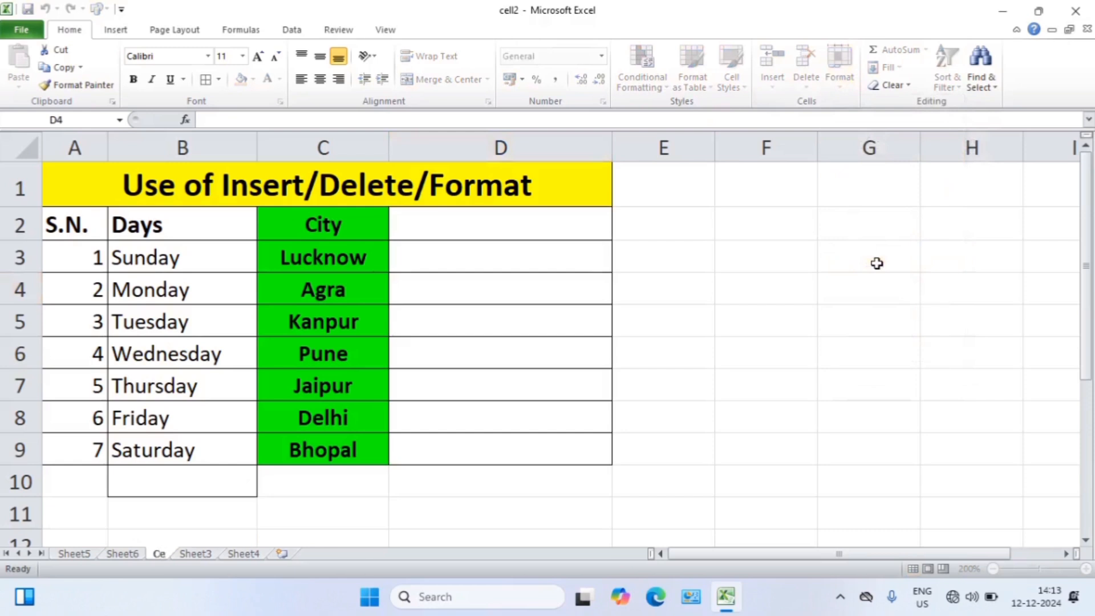
{"action": "type", "text": "ll"}
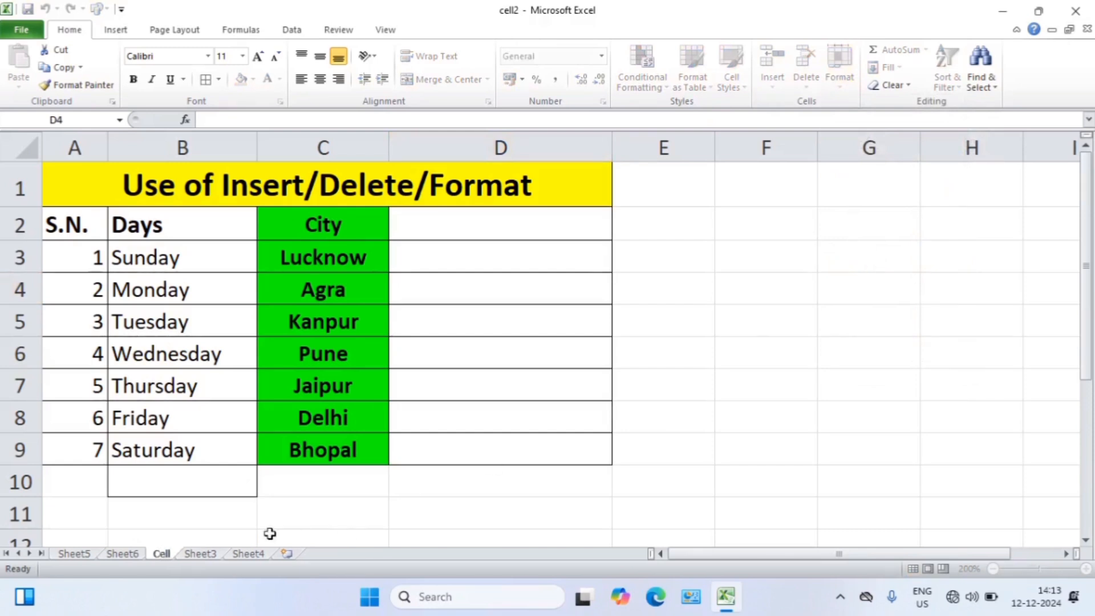
{"action": "left_click", "coordinate": [214, 557]}
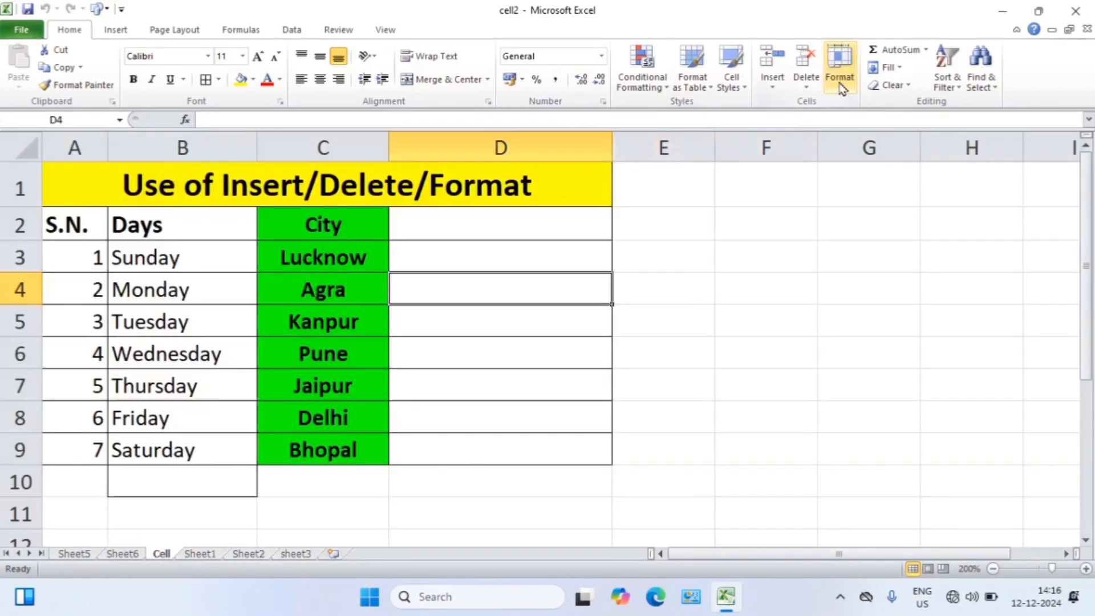
Step: Move Sheet1, with the days, Month and Sale table, before sheet3 within cell2.xlsx, and check its new place among the sheets
{"action": "left_click", "coordinate": [839, 80]}
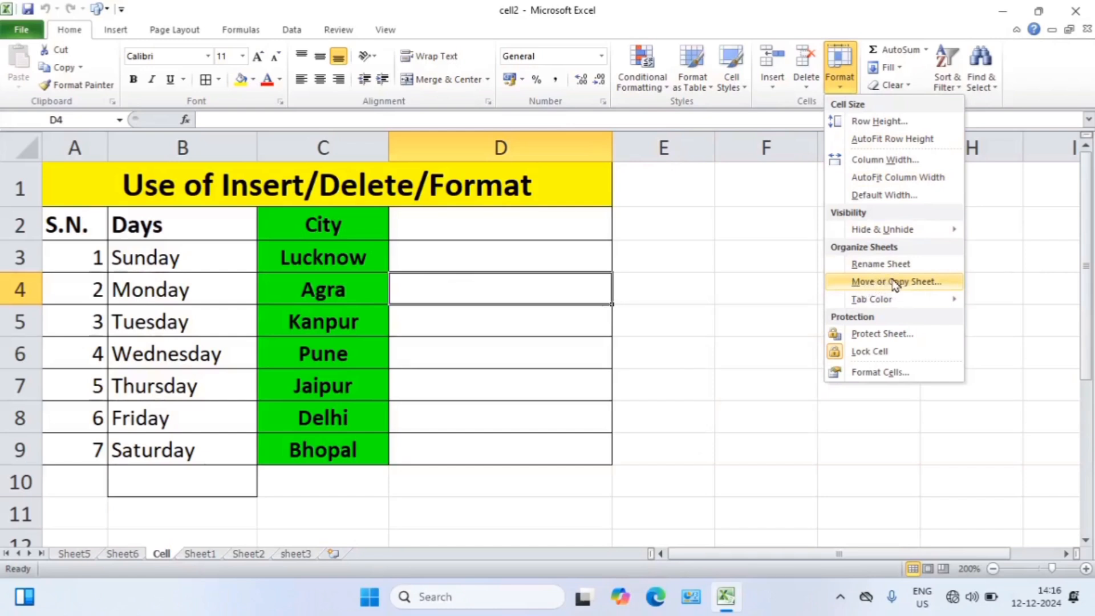
{"action": "left_click", "coordinate": [214, 558]}
{"action": "left_click", "coordinate": [214, 558]}
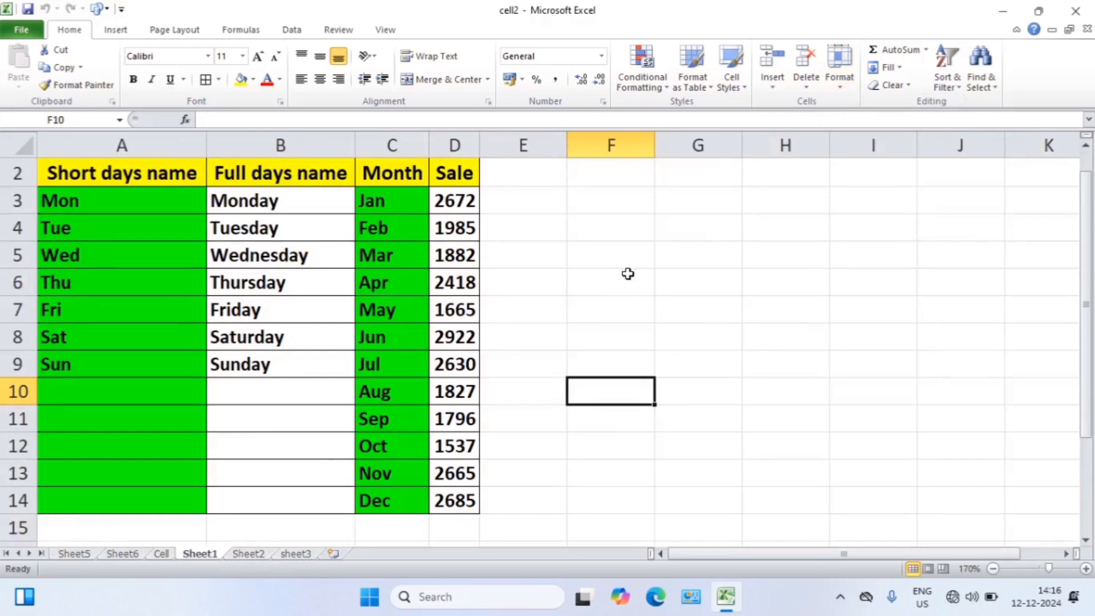
{"action": "left_click", "coordinate": [845, 85]}
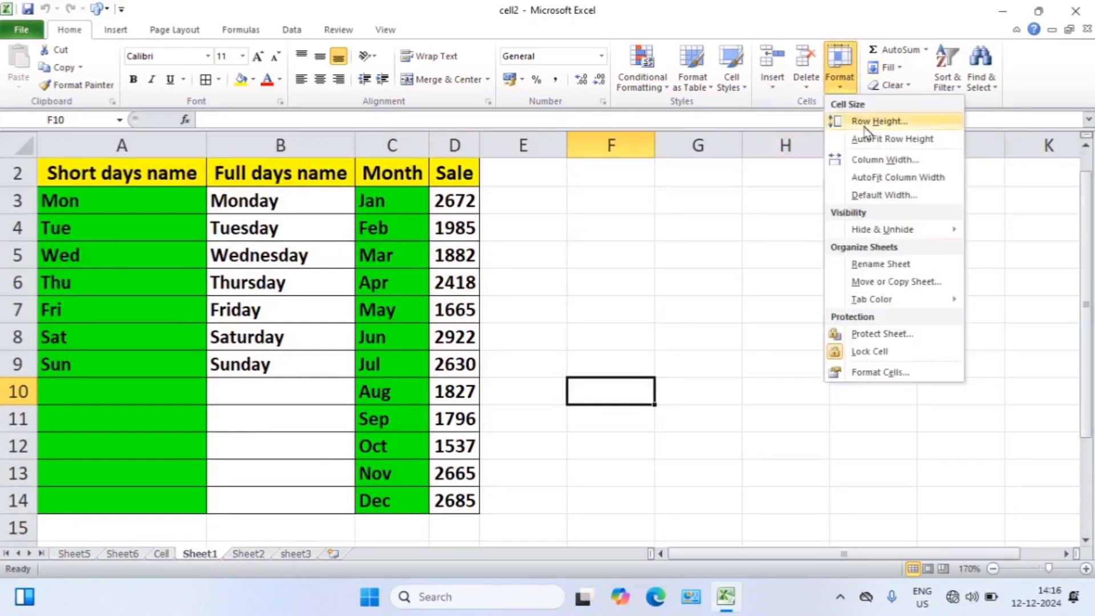
{"action": "left_click", "coordinate": [870, 282]}
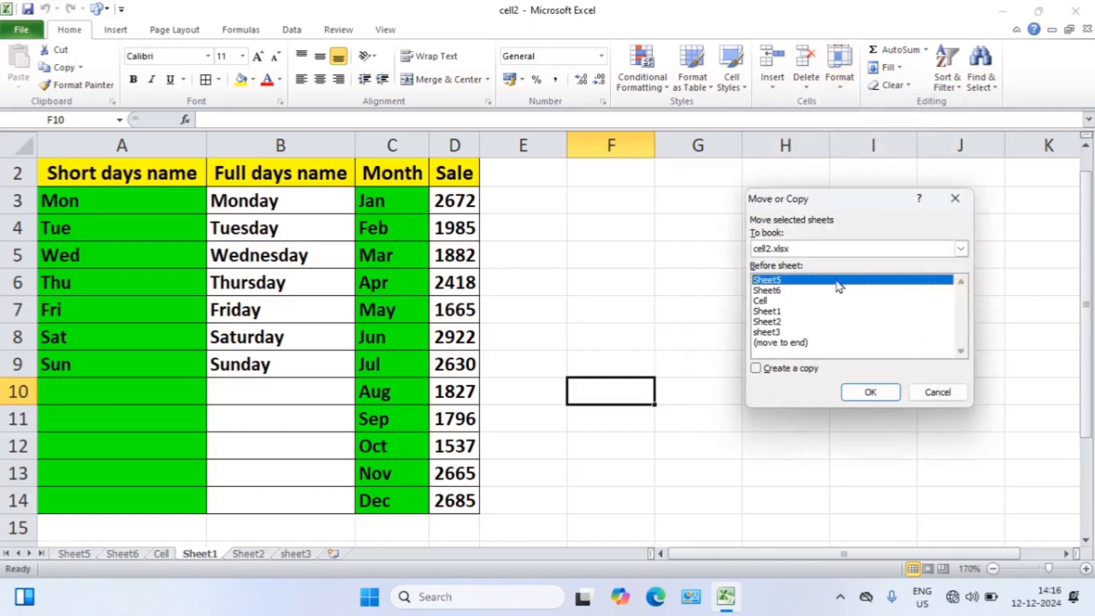
{"action": "left_click", "coordinate": [770, 333]}
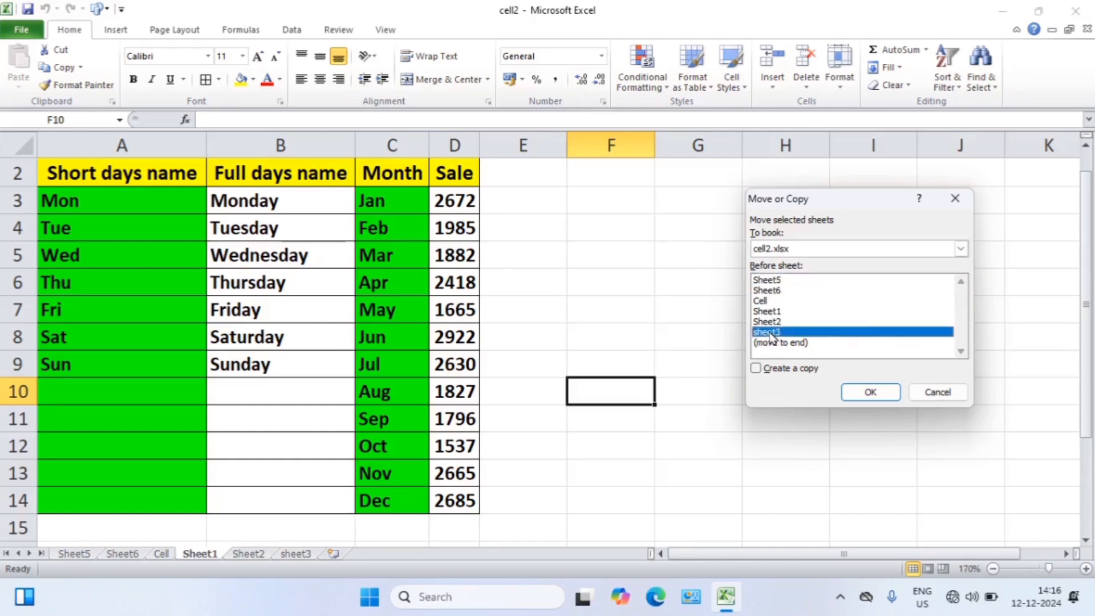
{"action": "left_click", "coordinate": [867, 391]}
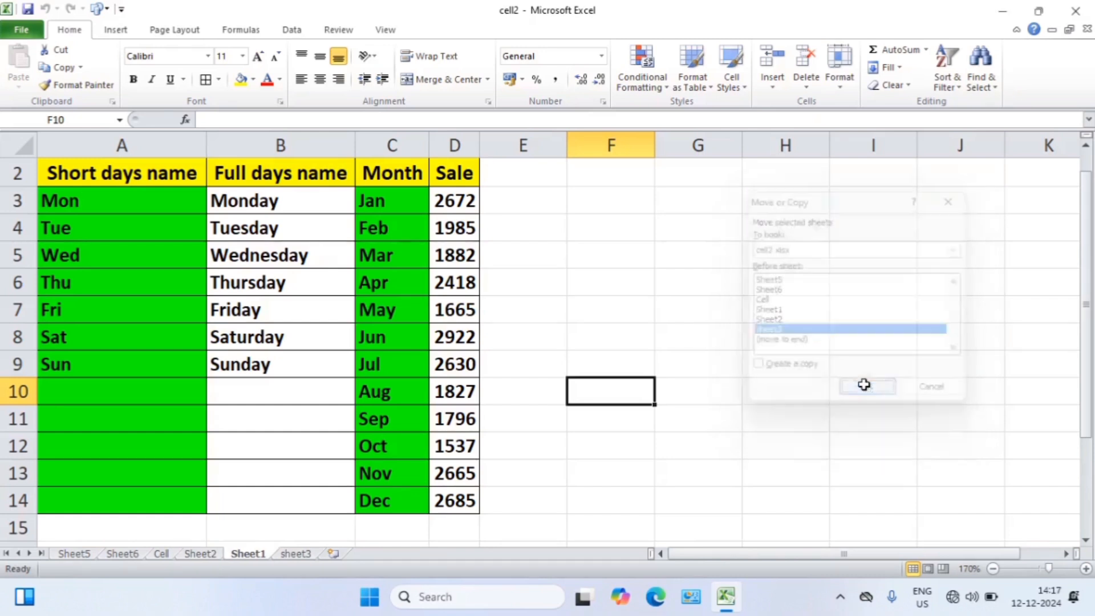
{"action": "left_click", "coordinate": [294, 555]}
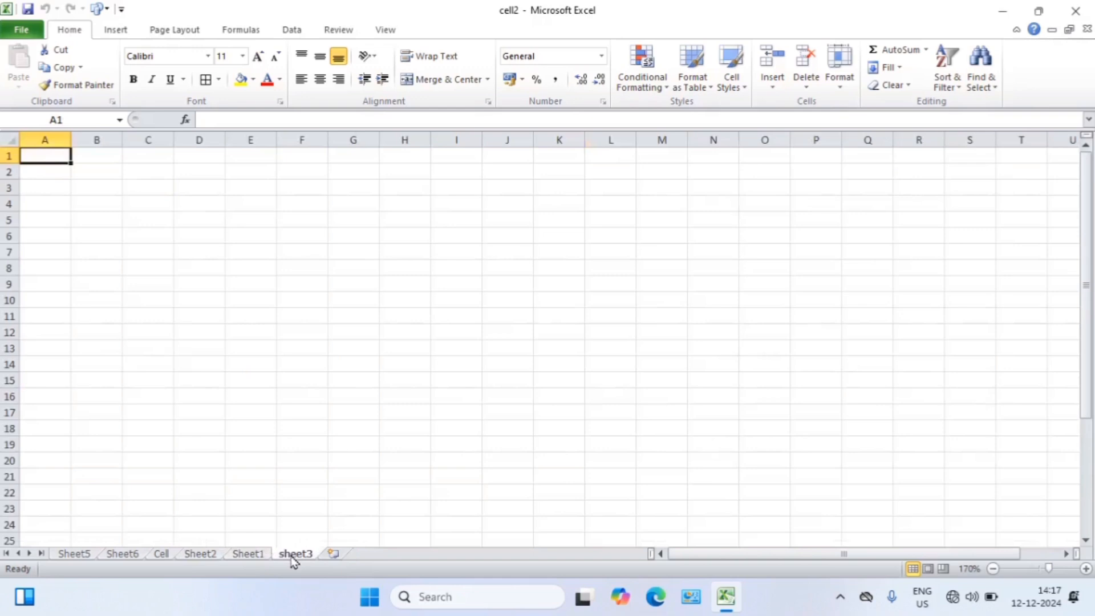
{"action": "left_click", "coordinate": [253, 557]}
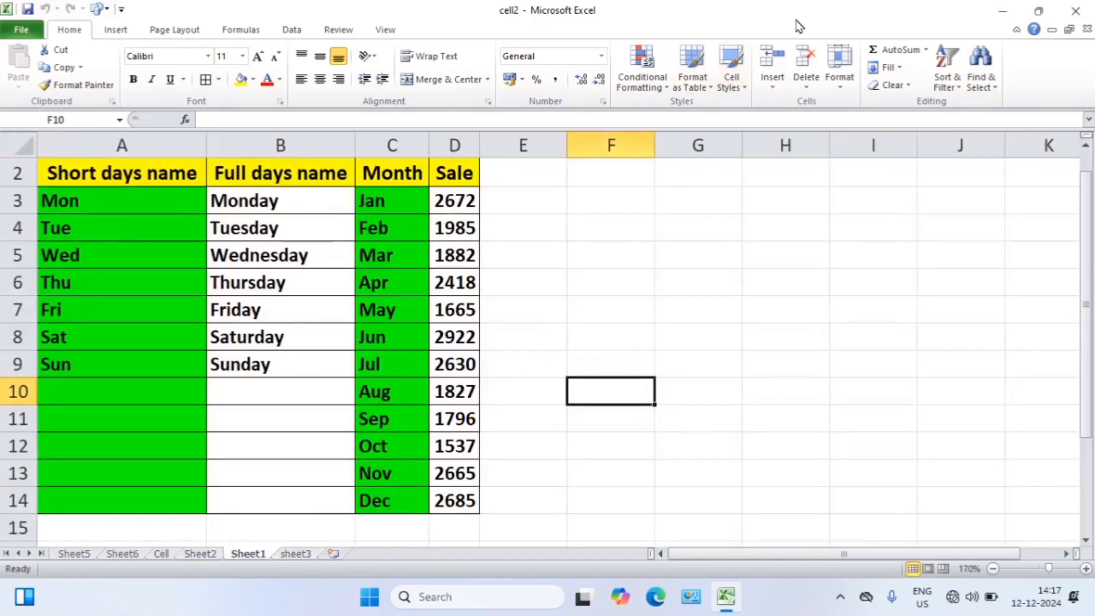
Step: Move Sheet1, with the days, Month and Sale table, to the end of the sheets in cell2.xlsx
{"action": "left_click", "coordinate": [830, 80]}
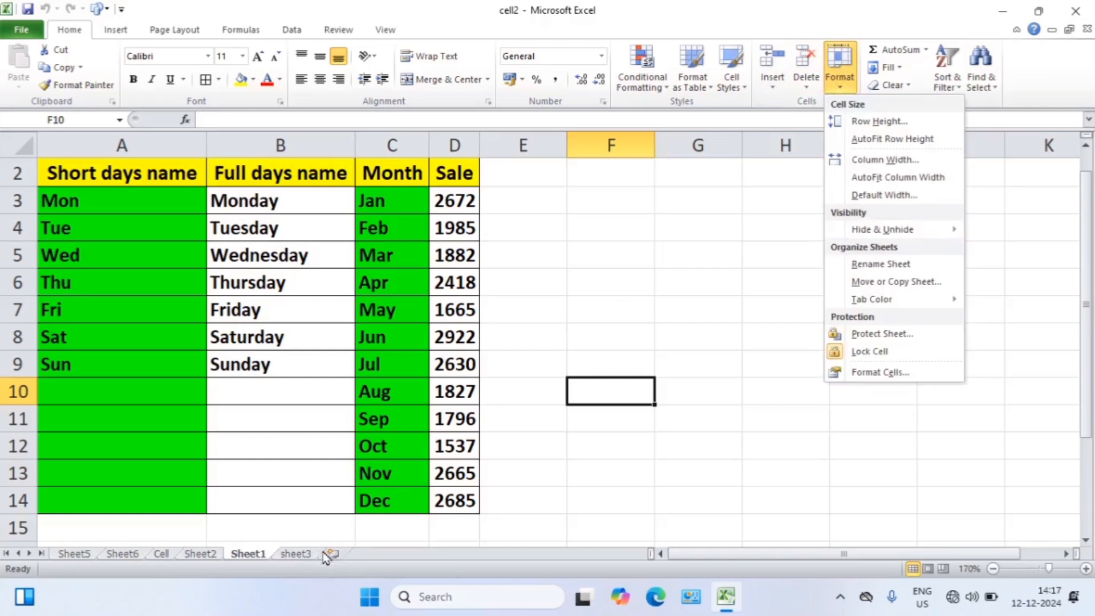
{"action": "left_click", "coordinate": [248, 556]}
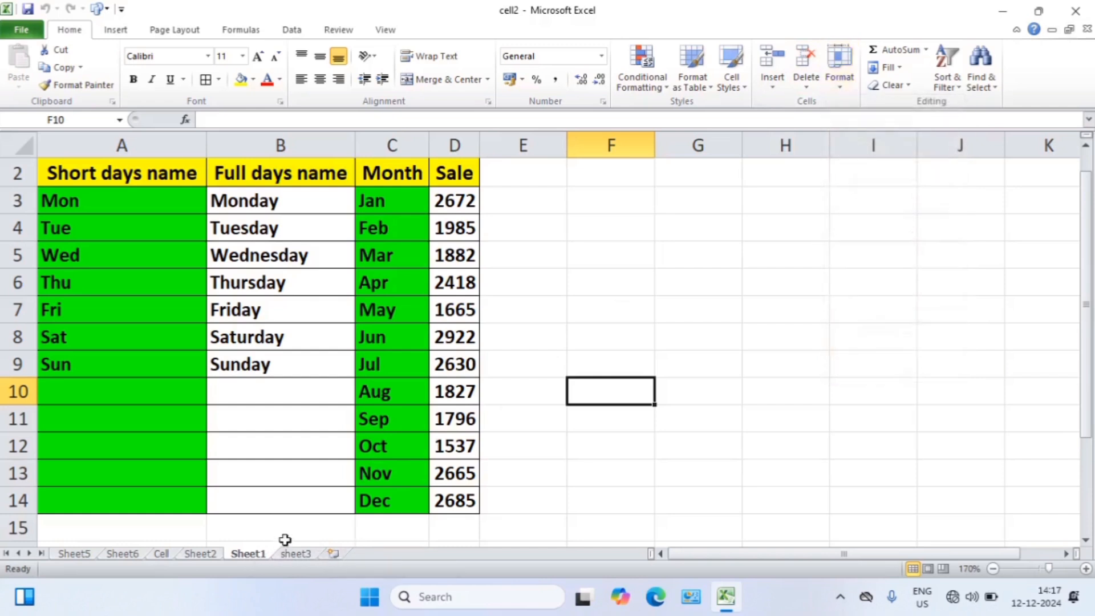
{"action": "left_click", "coordinate": [845, 87]}
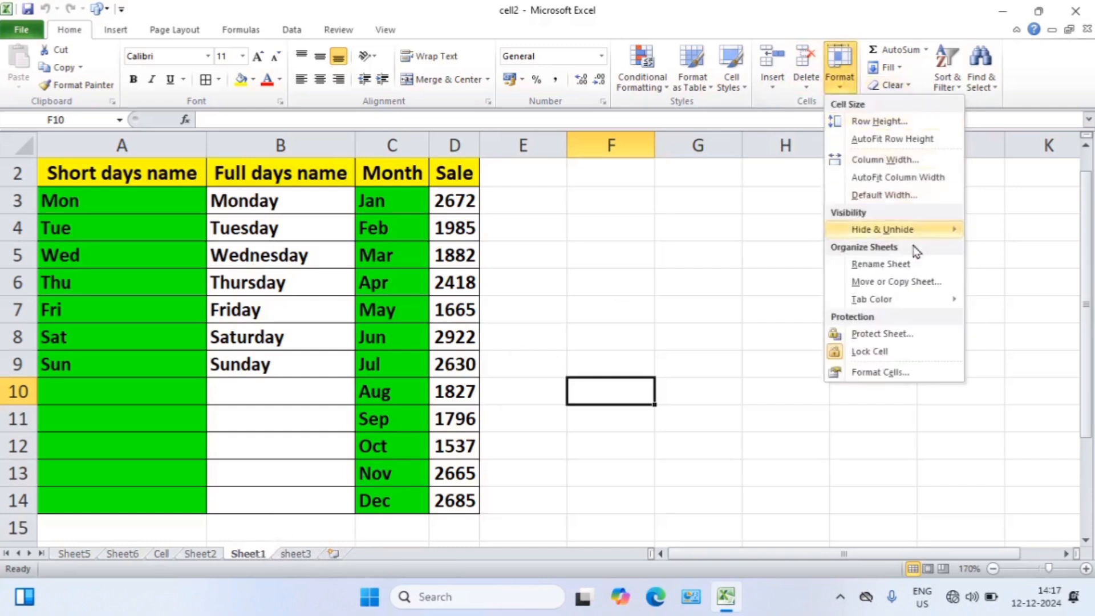
{"action": "left_click", "coordinate": [898, 282]}
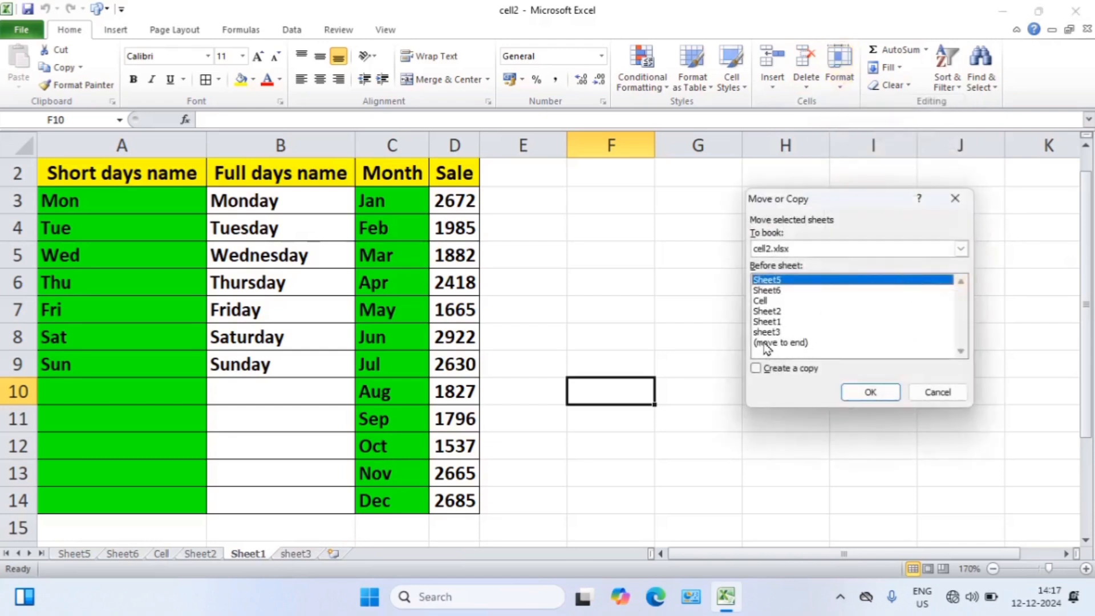
{"action": "left_click", "coordinate": [797, 344]}
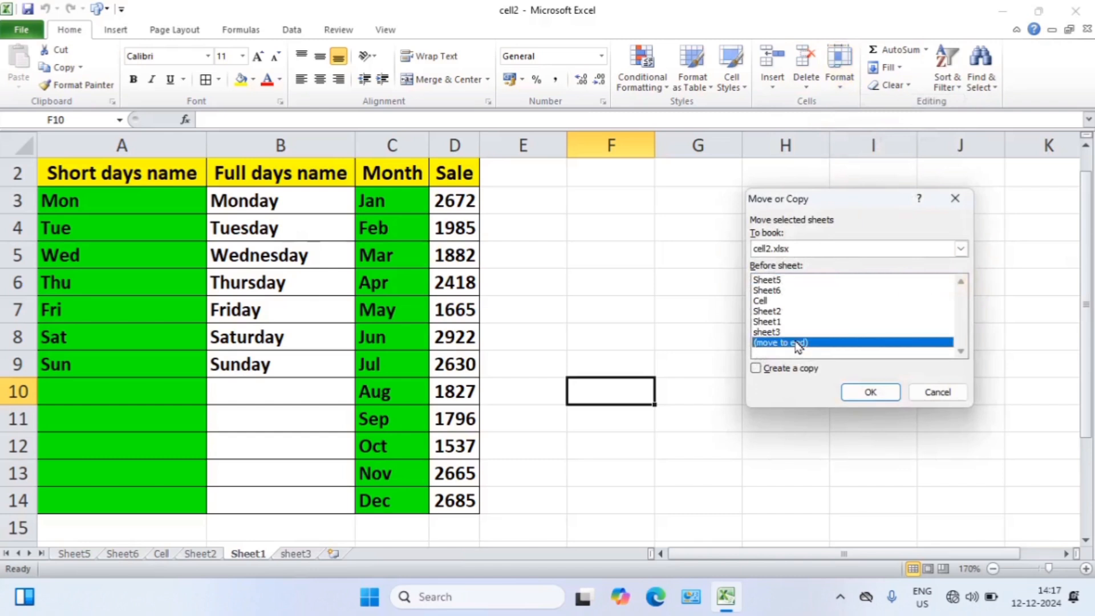
{"action": "left_click", "coordinate": [861, 392]}
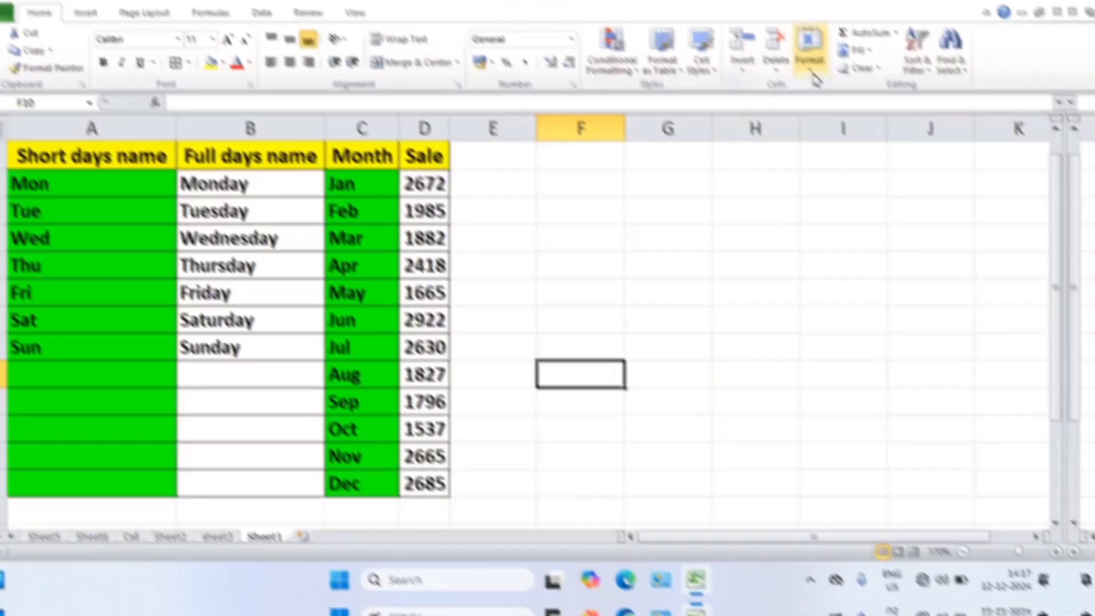
Step: Protect Sheet1 and the contents of its locked cells, entering and confirming the sheet password
{"action": "left_click", "coordinate": [839, 67]}
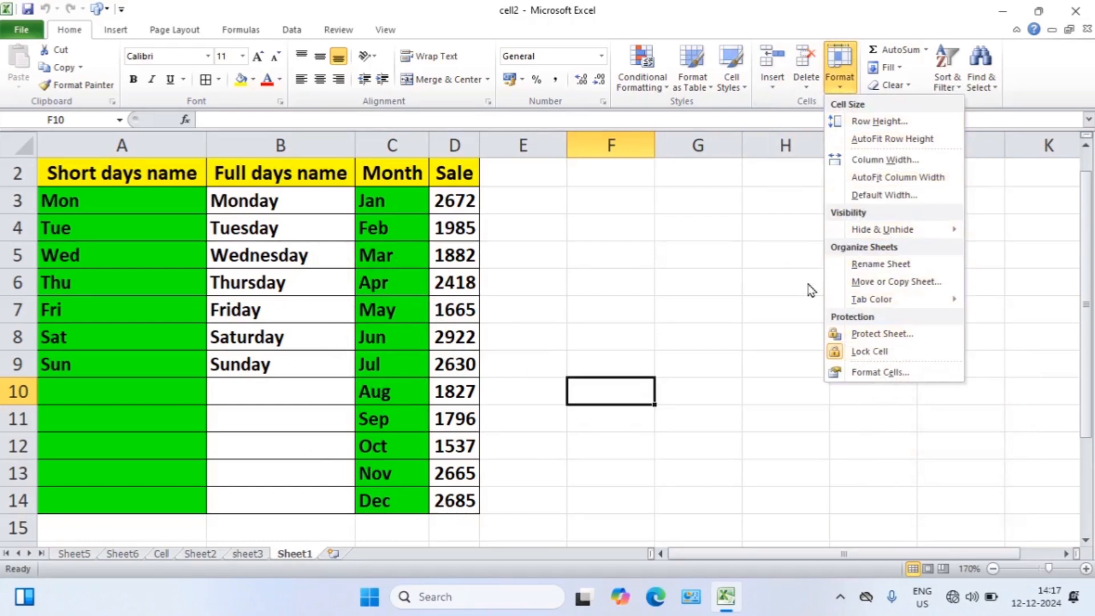
{"action": "left_click", "coordinate": [875, 335]}
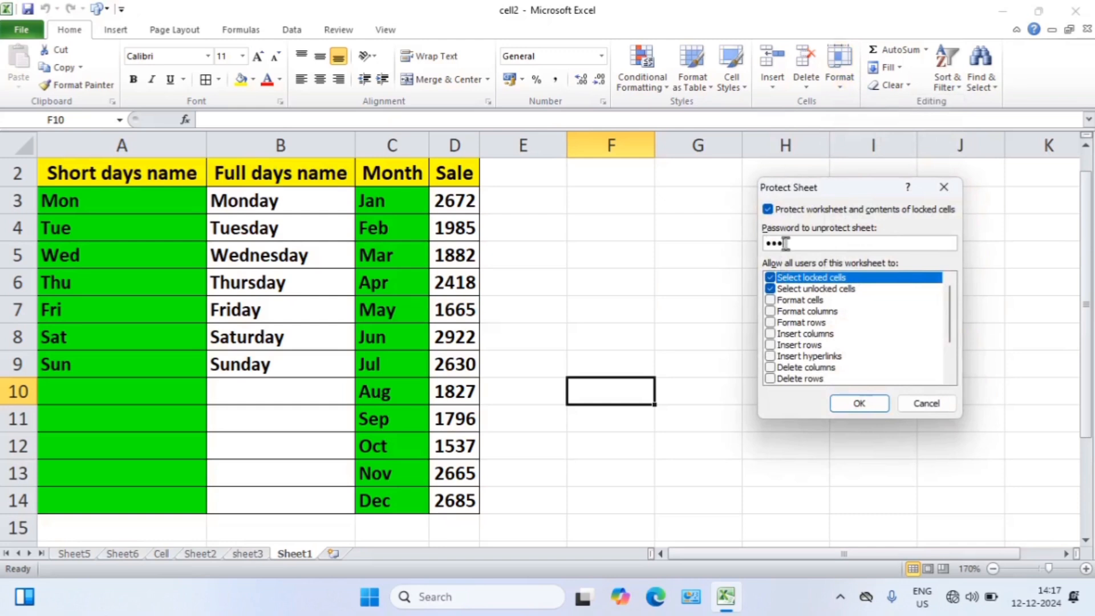
{"action": "key", "text": "Return"}
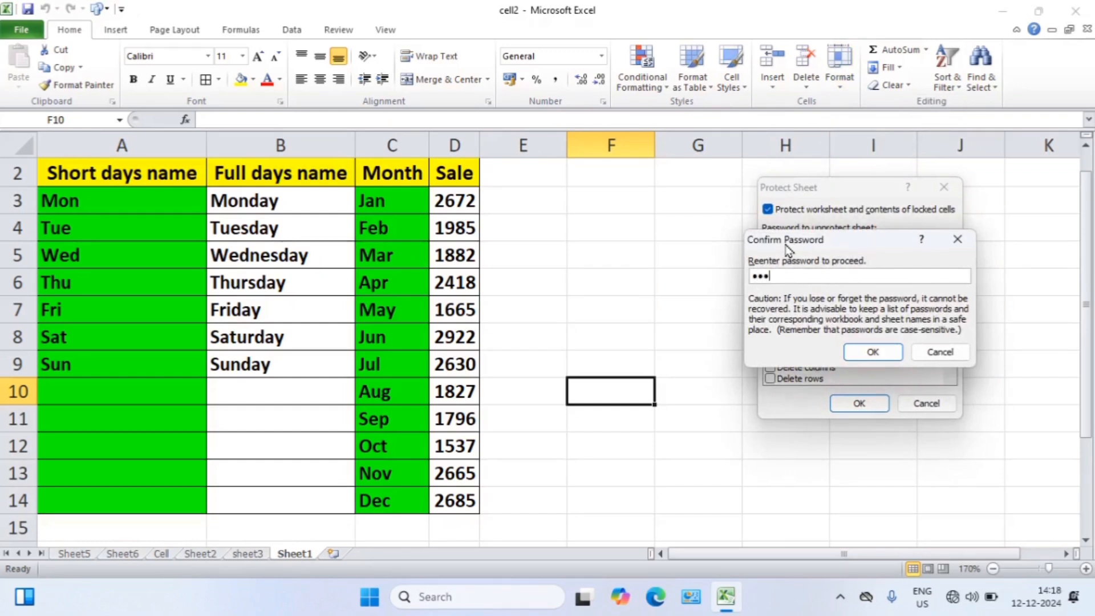
{"action": "left_click", "coordinate": [872, 352]}
Step: Try to edit the empty cell G6 on the protected Sheet1 and dismiss the warning
{"action": "left_click", "coordinate": [659, 285]}
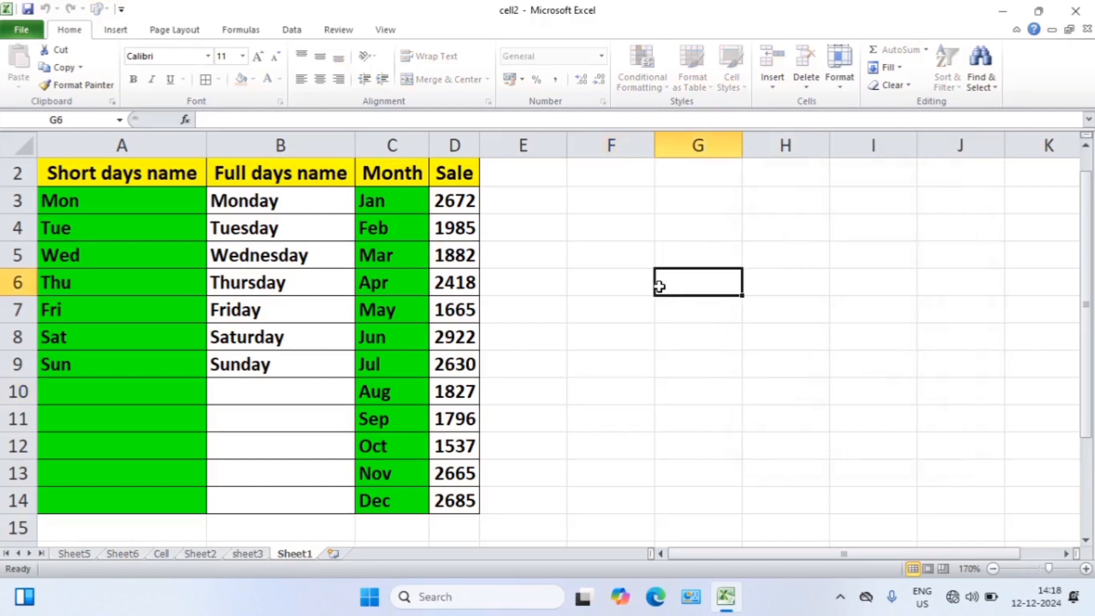
{"action": "double_click", "coordinate": [659, 286]}
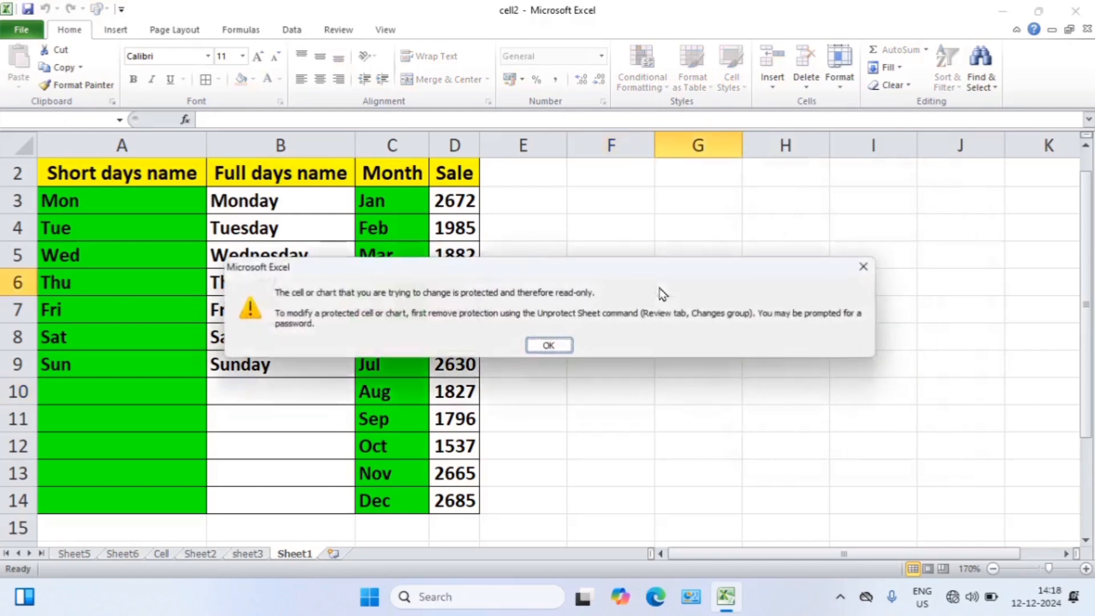
{"action": "left_click", "coordinate": [548, 347]}
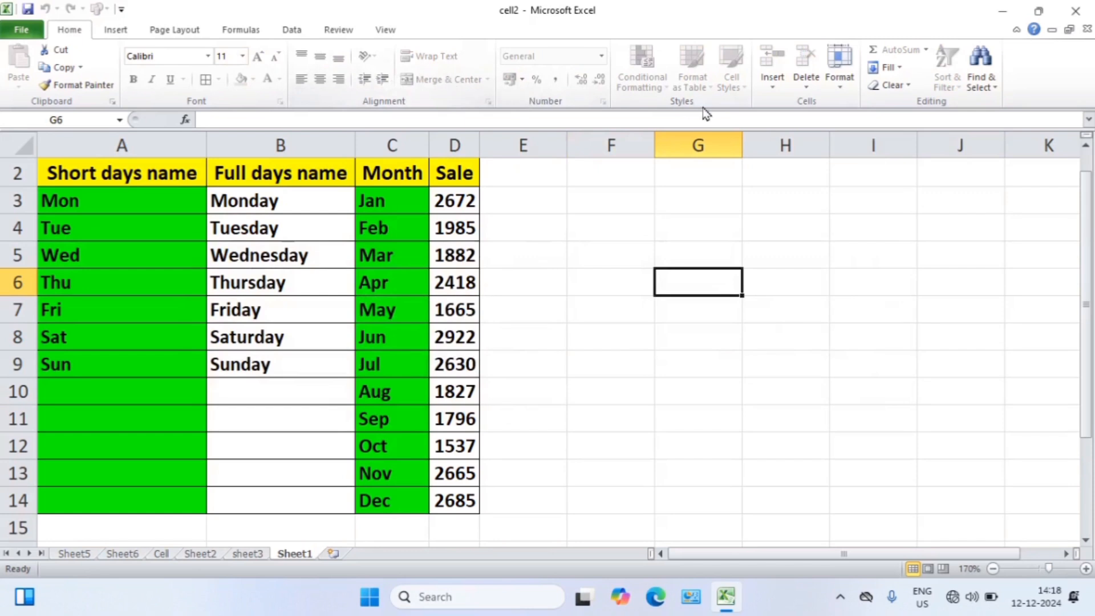
Step: Remove the protection from Sheet1 by entering the sheet password
{"action": "left_click", "coordinate": [837, 88]}
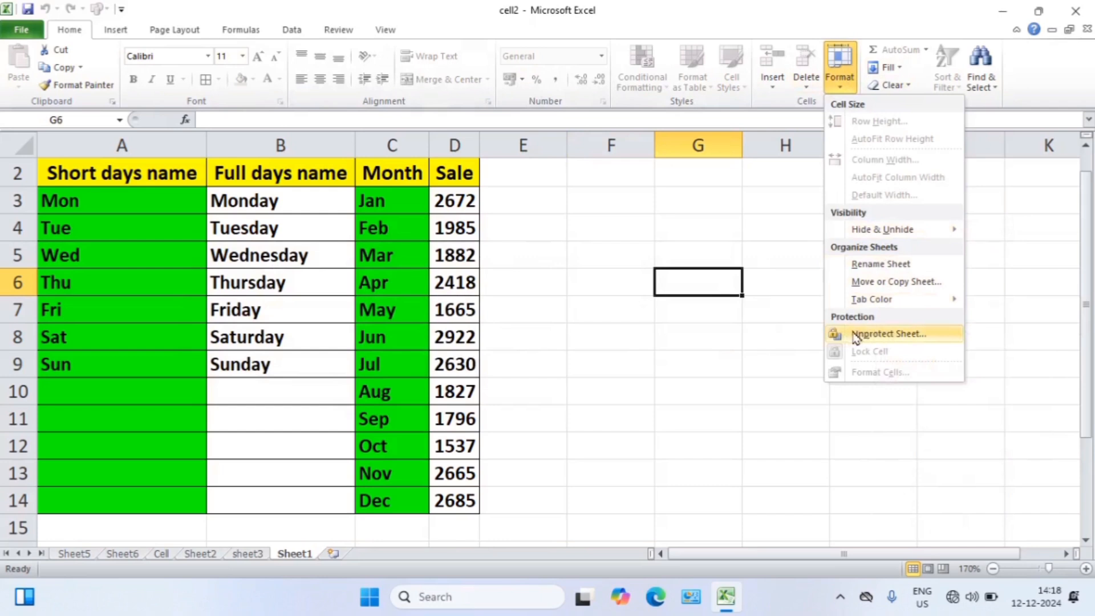
{"action": "left_click", "coordinate": [752, 352]}
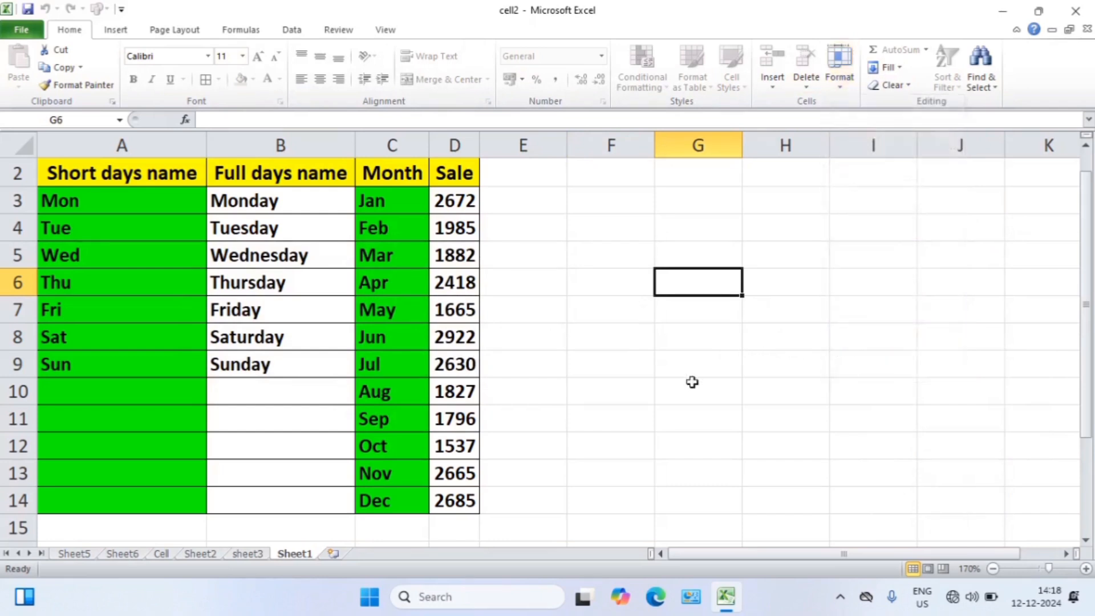
{"action": "left_click", "coordinate": [839, 92]}
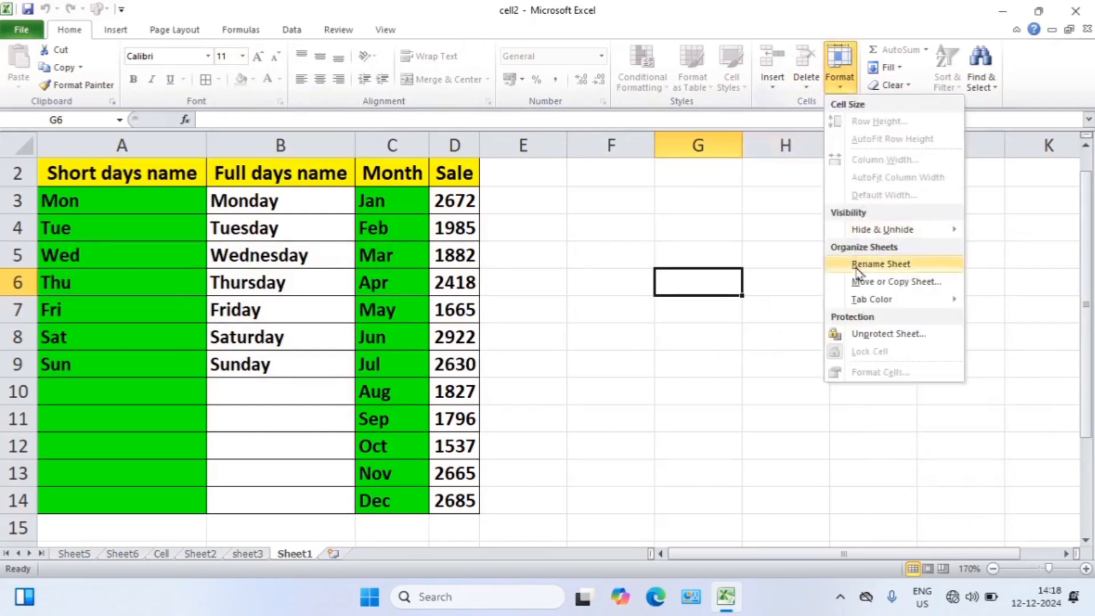
{"action": "left_click", "coordinate": [870, 336]}
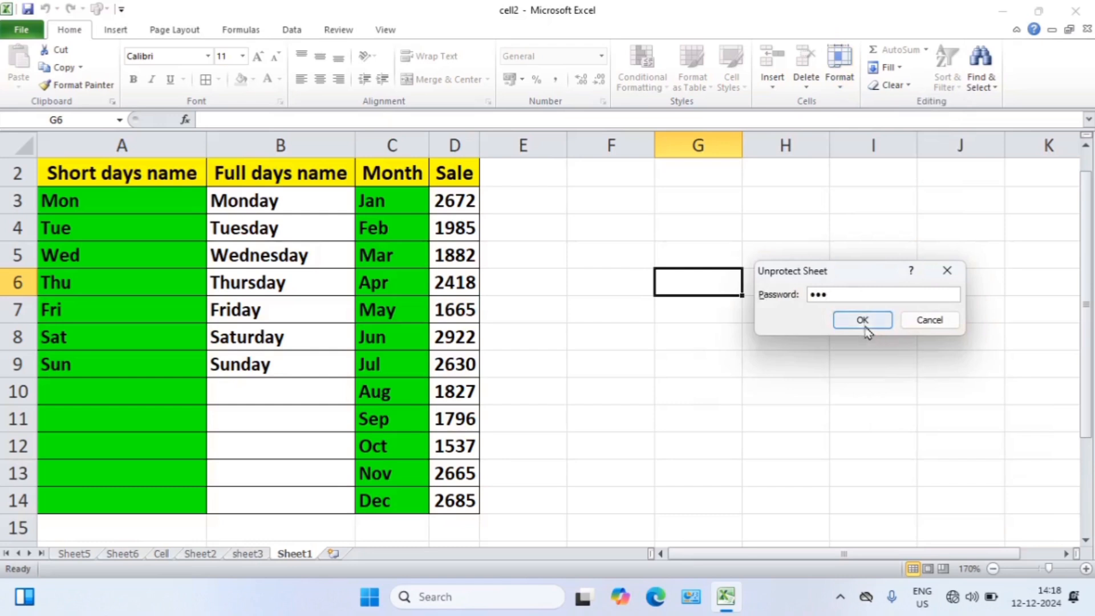
{"action": "left_click", "coordinate": [862, 321]}
Step: Enter the test text kjhkj in cell H7 of Sheet1 and keep that cell selected
{"action": "left_click", "coordinate": [770, 303]}
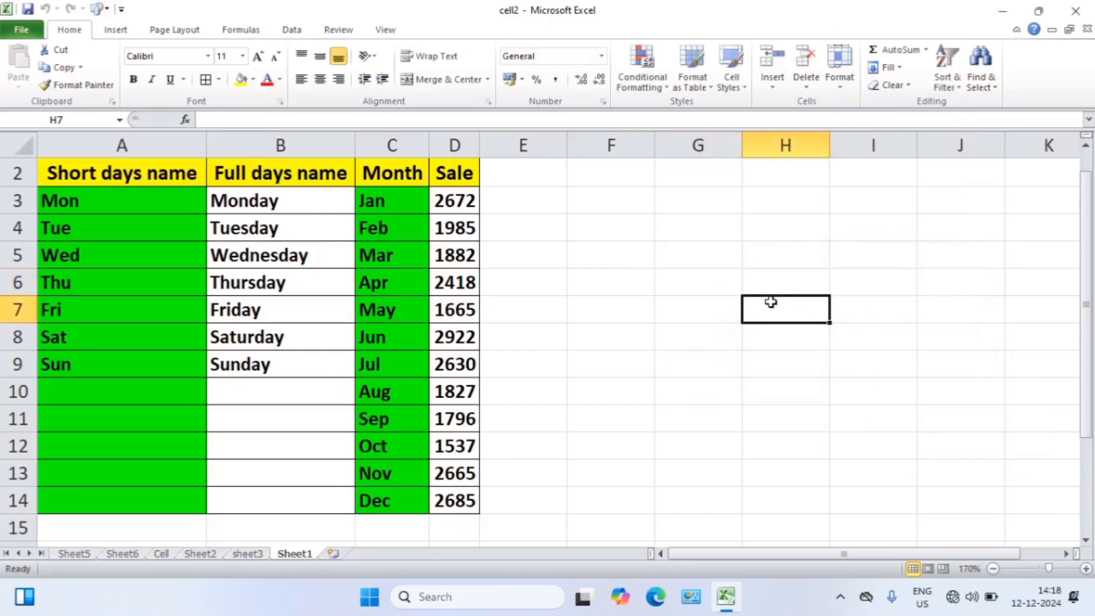
{"action": "type", "text": "kjhkj"}
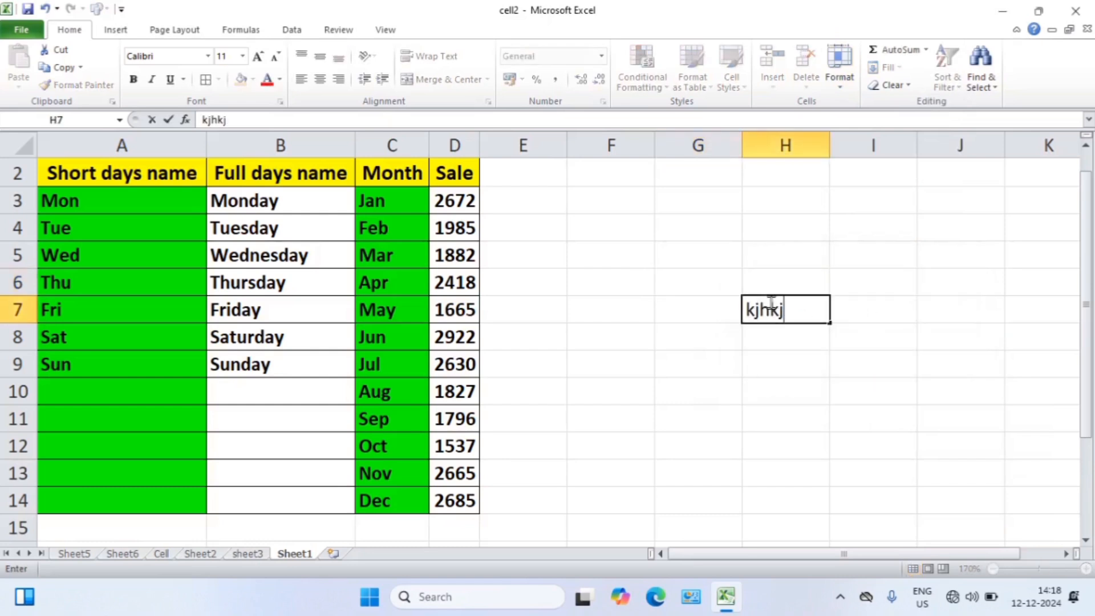
{"action": "left_click", "coordinate": [803, 278]}
{"action": "left_click", "coordinate": [839, 74]}
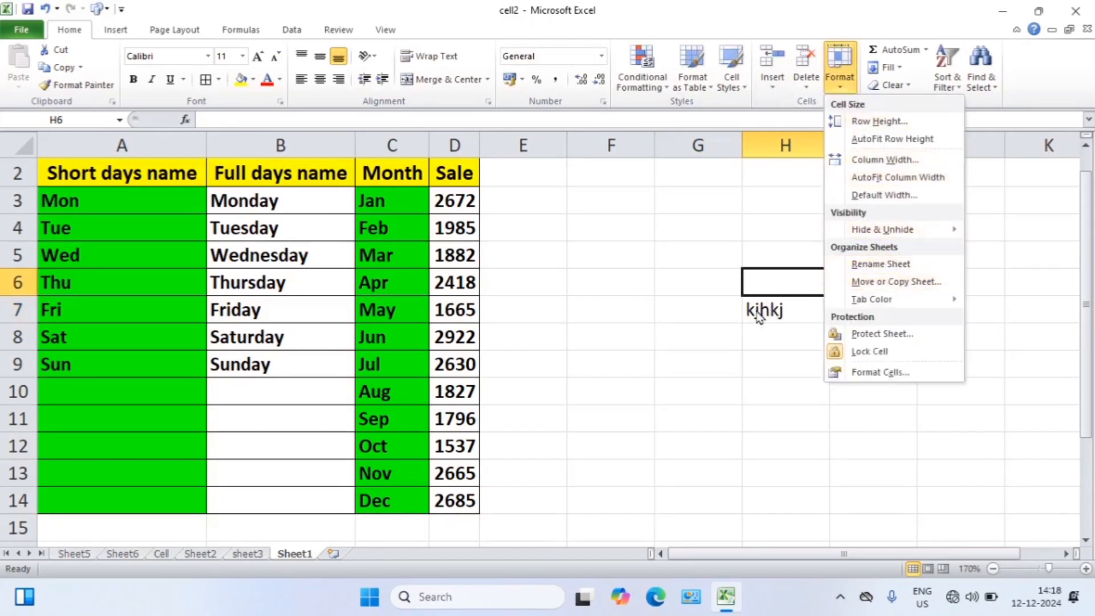
{"action": "left_click", "coordinate": [797, 311]}
{"action": "left_click", "coordinate": [797, 310]}
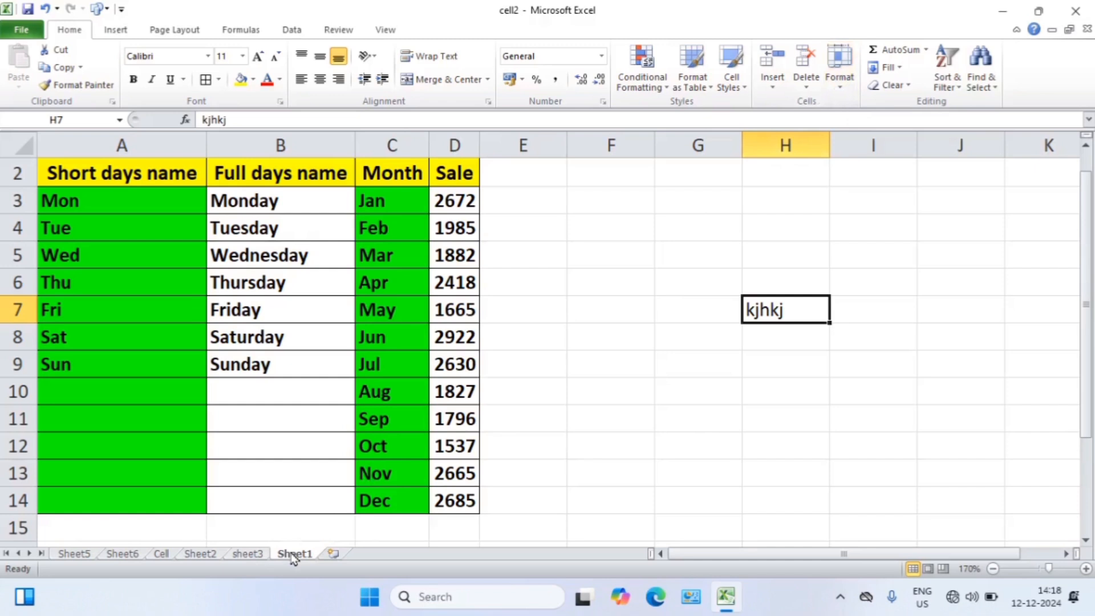
Step: Protect Sheet1 with the password left blank and only selecting locked and unlocked cells allowed
{"action": "left_click", "coordinate": [840, 79]}
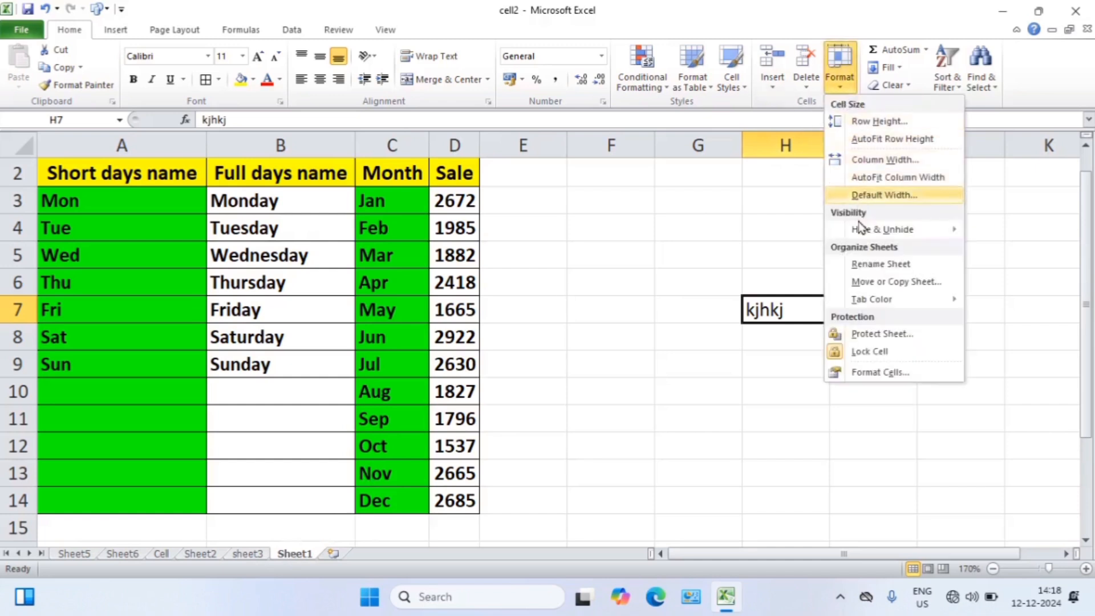
{"action": "left_click", "coordinate": [857, 337]}
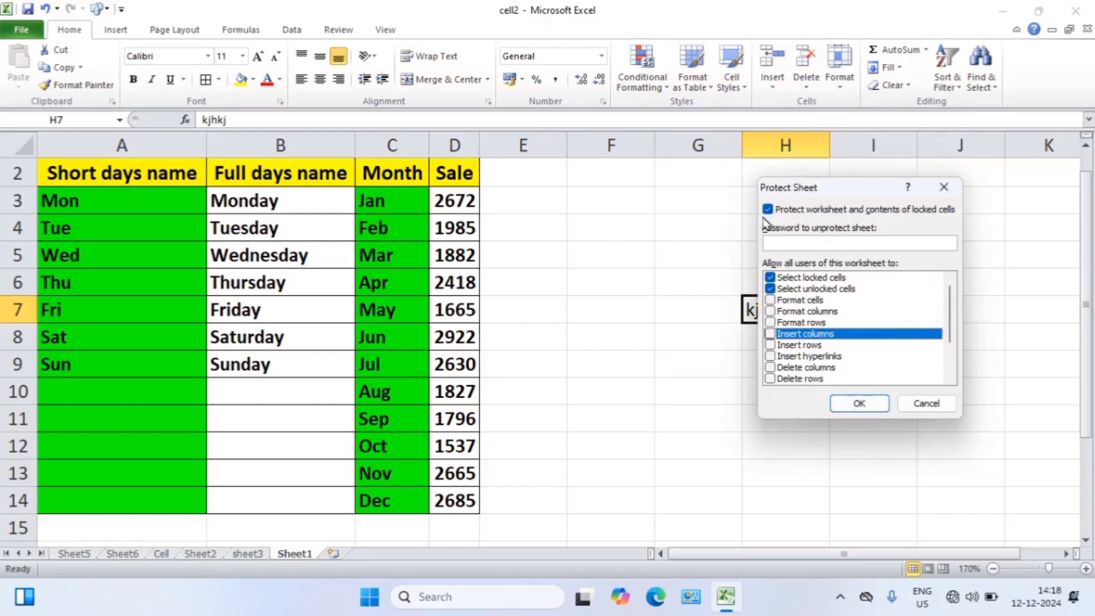
{"action": "left_click", "coordinate": [859, 405]}
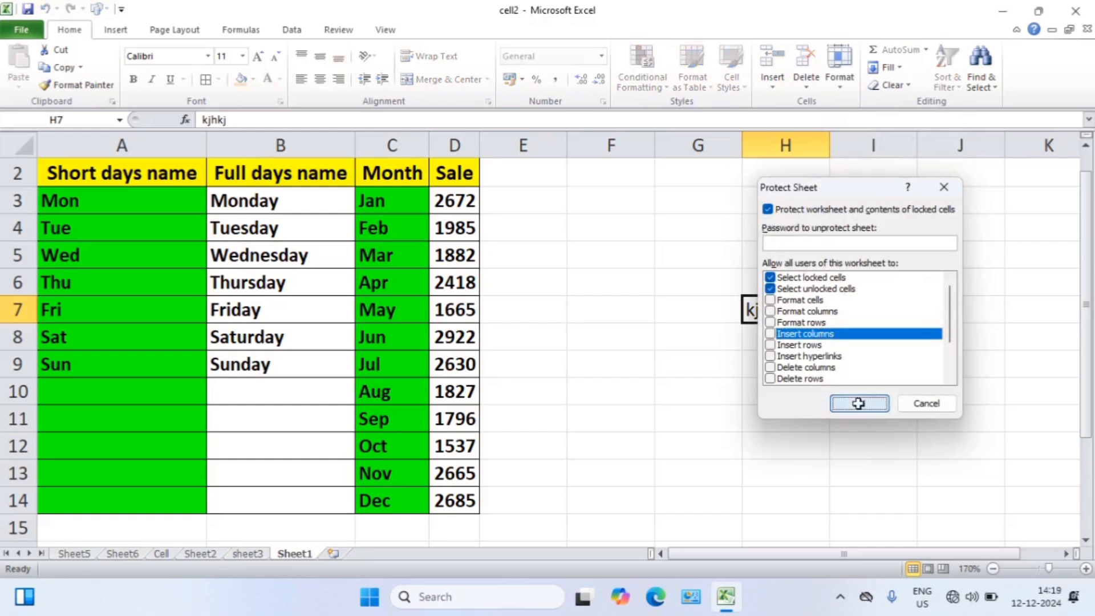
Step: Try twice to edit the empty cell G5 on the protected sheet, dismissing the warning each time
{"action": "left_click", "coordinate": [664, 259]}
{"action": "double_click", "coordinate": [664, 258]}
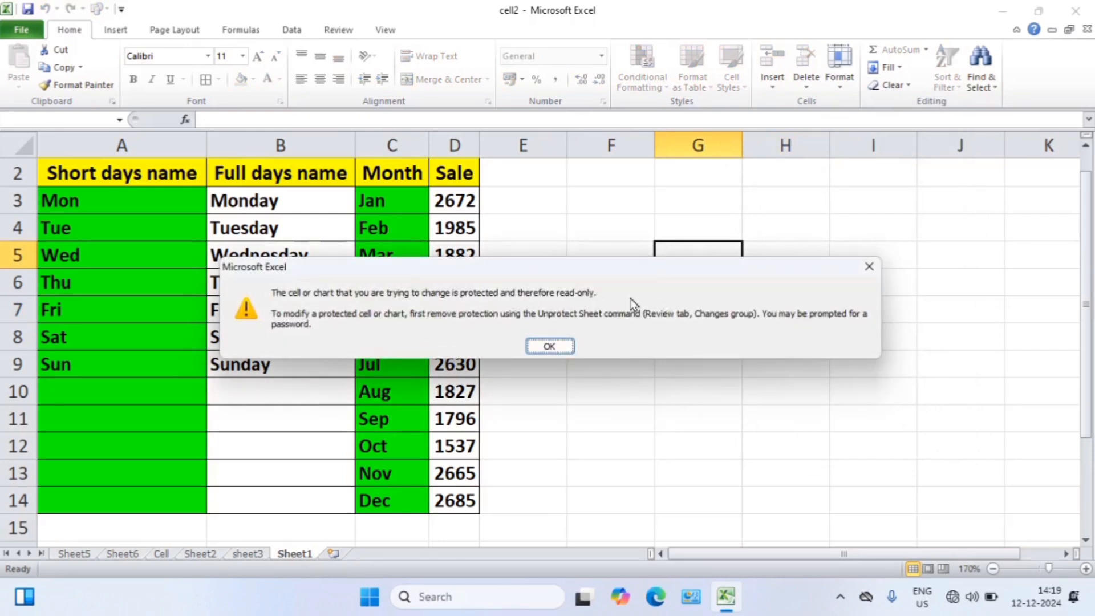
{"action": "left_click", "coordinate": [869, 267]}
{"action": "left_click", "coordinate": [844, 85]}
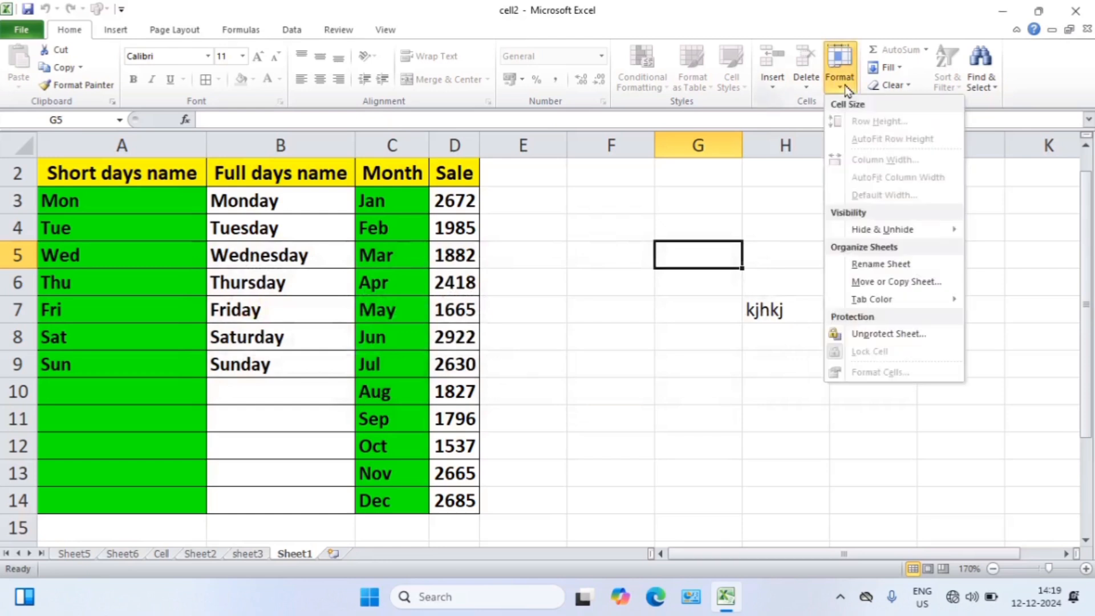
{"action": "left_click", "coordinate": [669, 218]}
{"action": "double_click", "coordinate": [672, 223]}
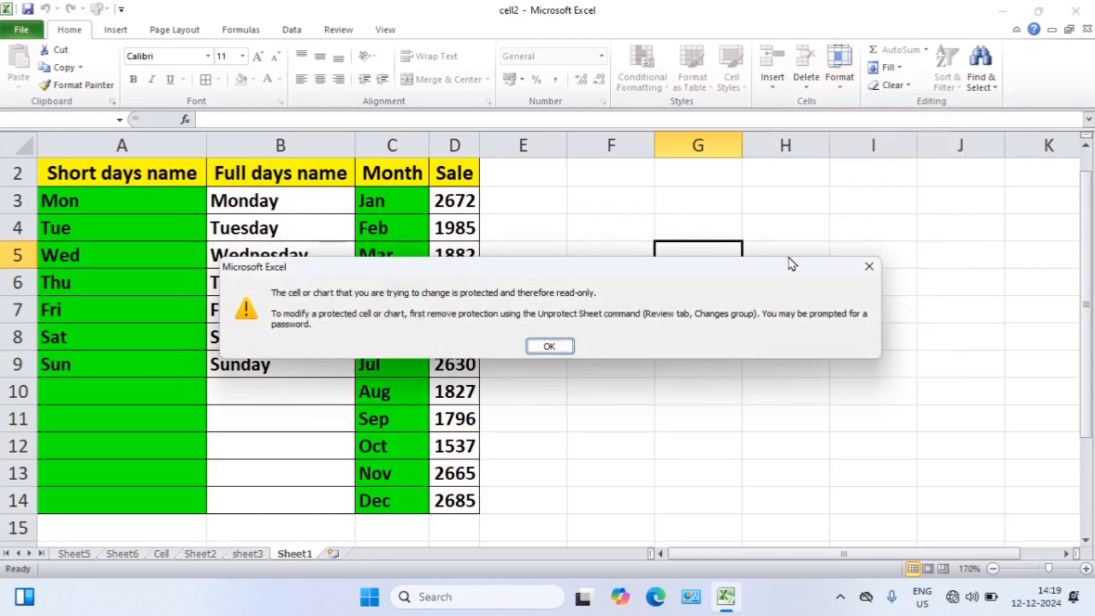
{"action": "left_click", "coordinate": [867, 266]}
Step: Unprotect Sheet1 without a password and select cell H6
{"action": "left_click", "coordinate": [839, 86]}
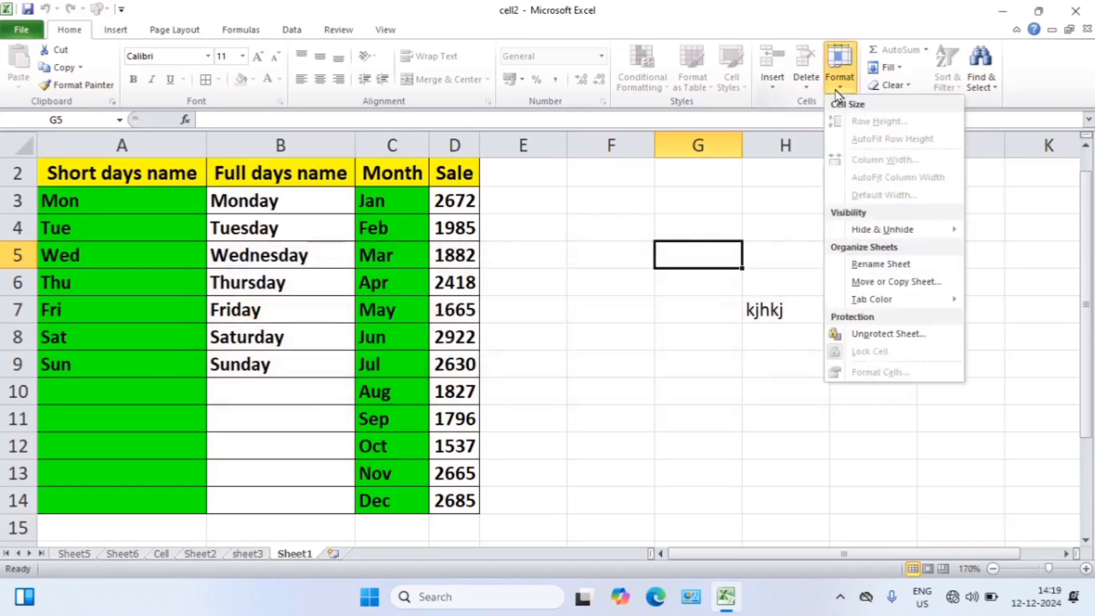
{"action": "left_click", "coordinate": [882, 335]}
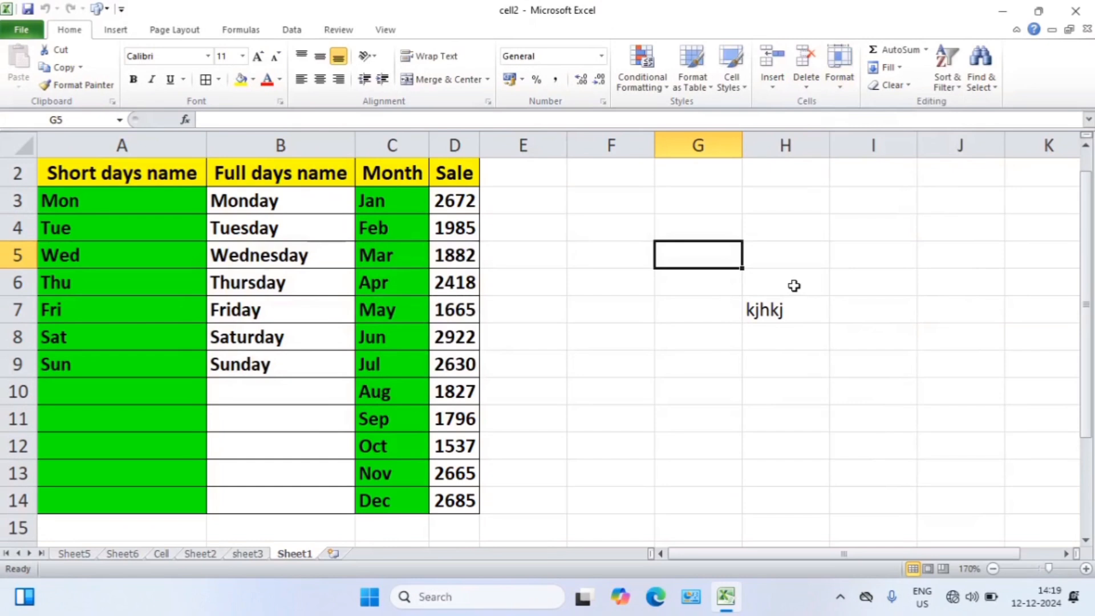
{"action": "left_click", "coordinate": [794, 286]}
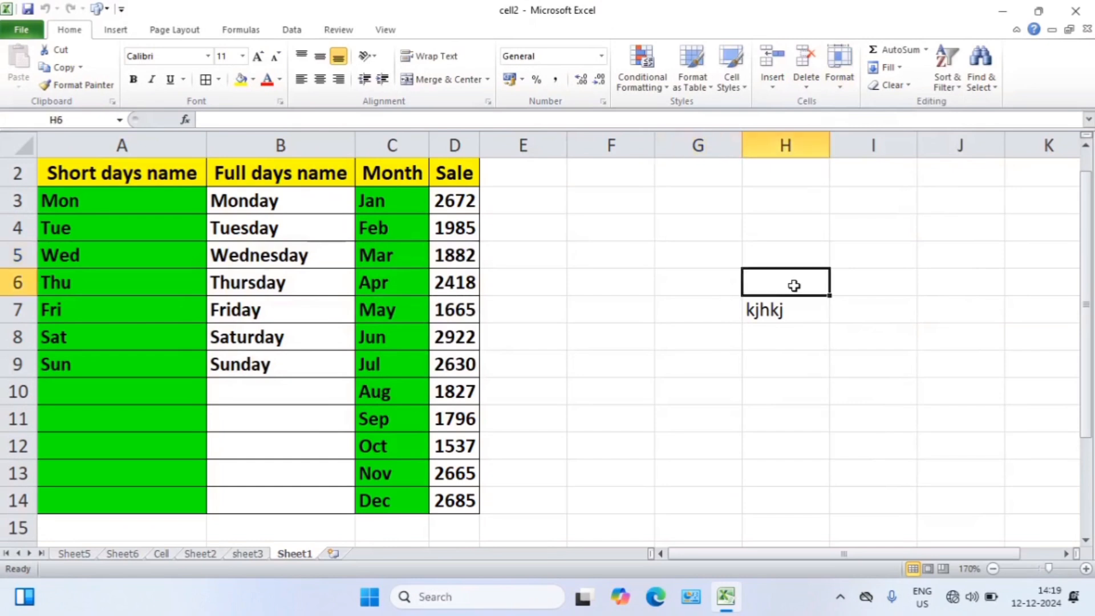
{"action": "left_click", "coordinate": [839, 66]}
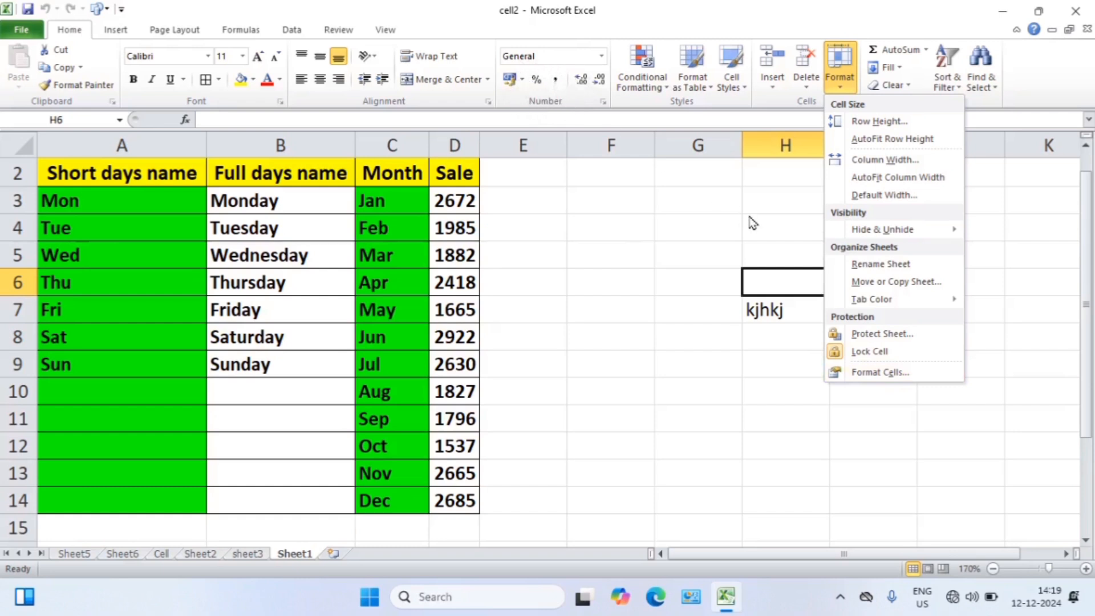
{"action": "left_click", "coordinate": [564, 250]}
{"action": "left_click", "coordinate": [564, 249]}
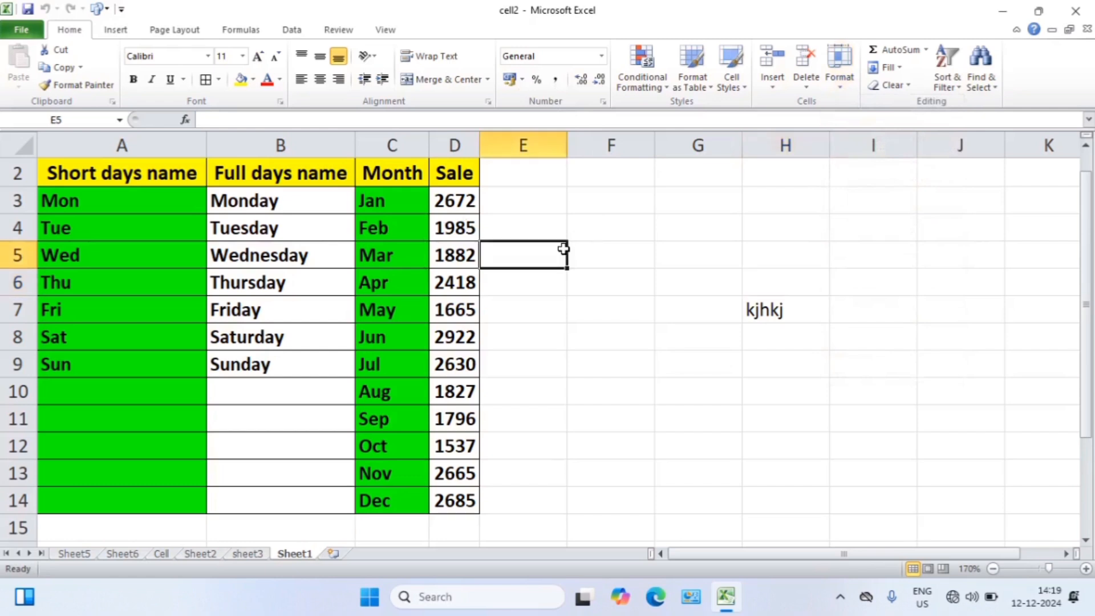
Step: View the Cell worksheet with the City table, followed by the blank Sheet2
{"action": "left_click", "coordinate": [161, 554]}
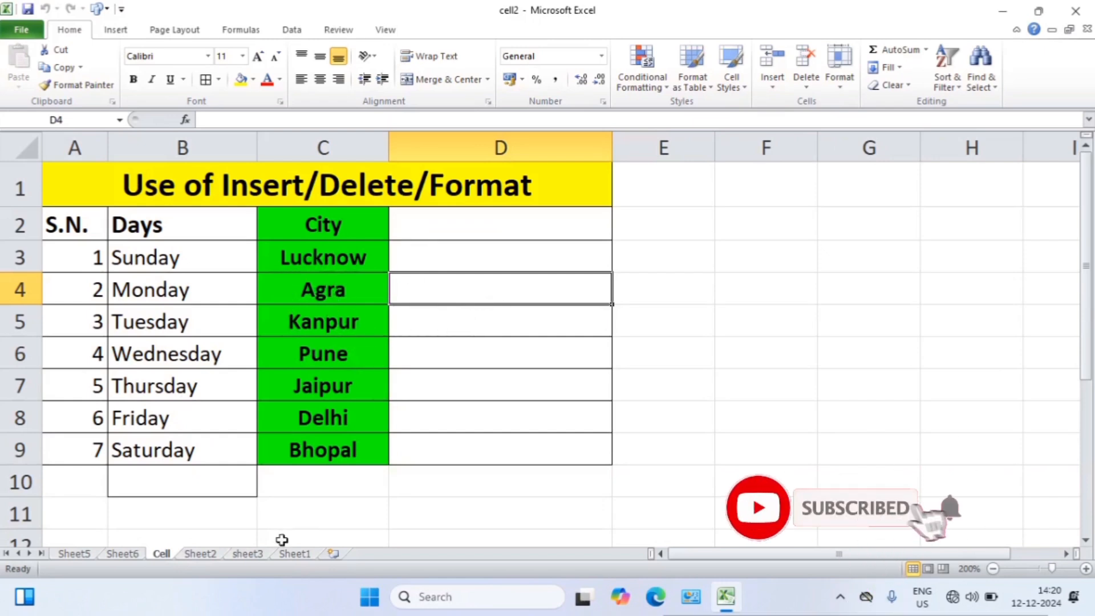
{"action": "left_click", "coordinate": [200, 553]}
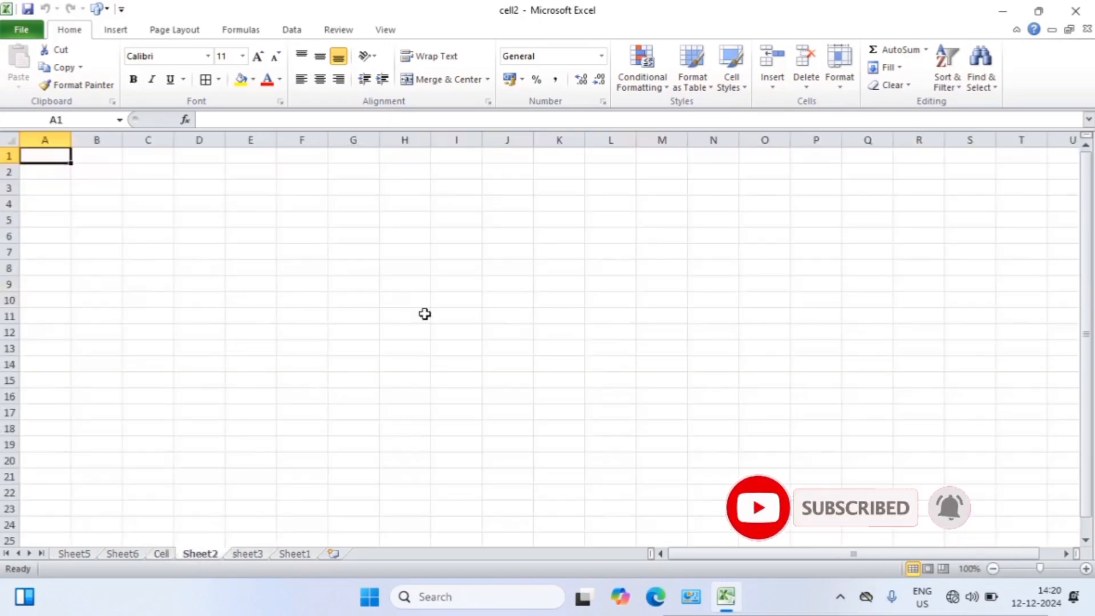